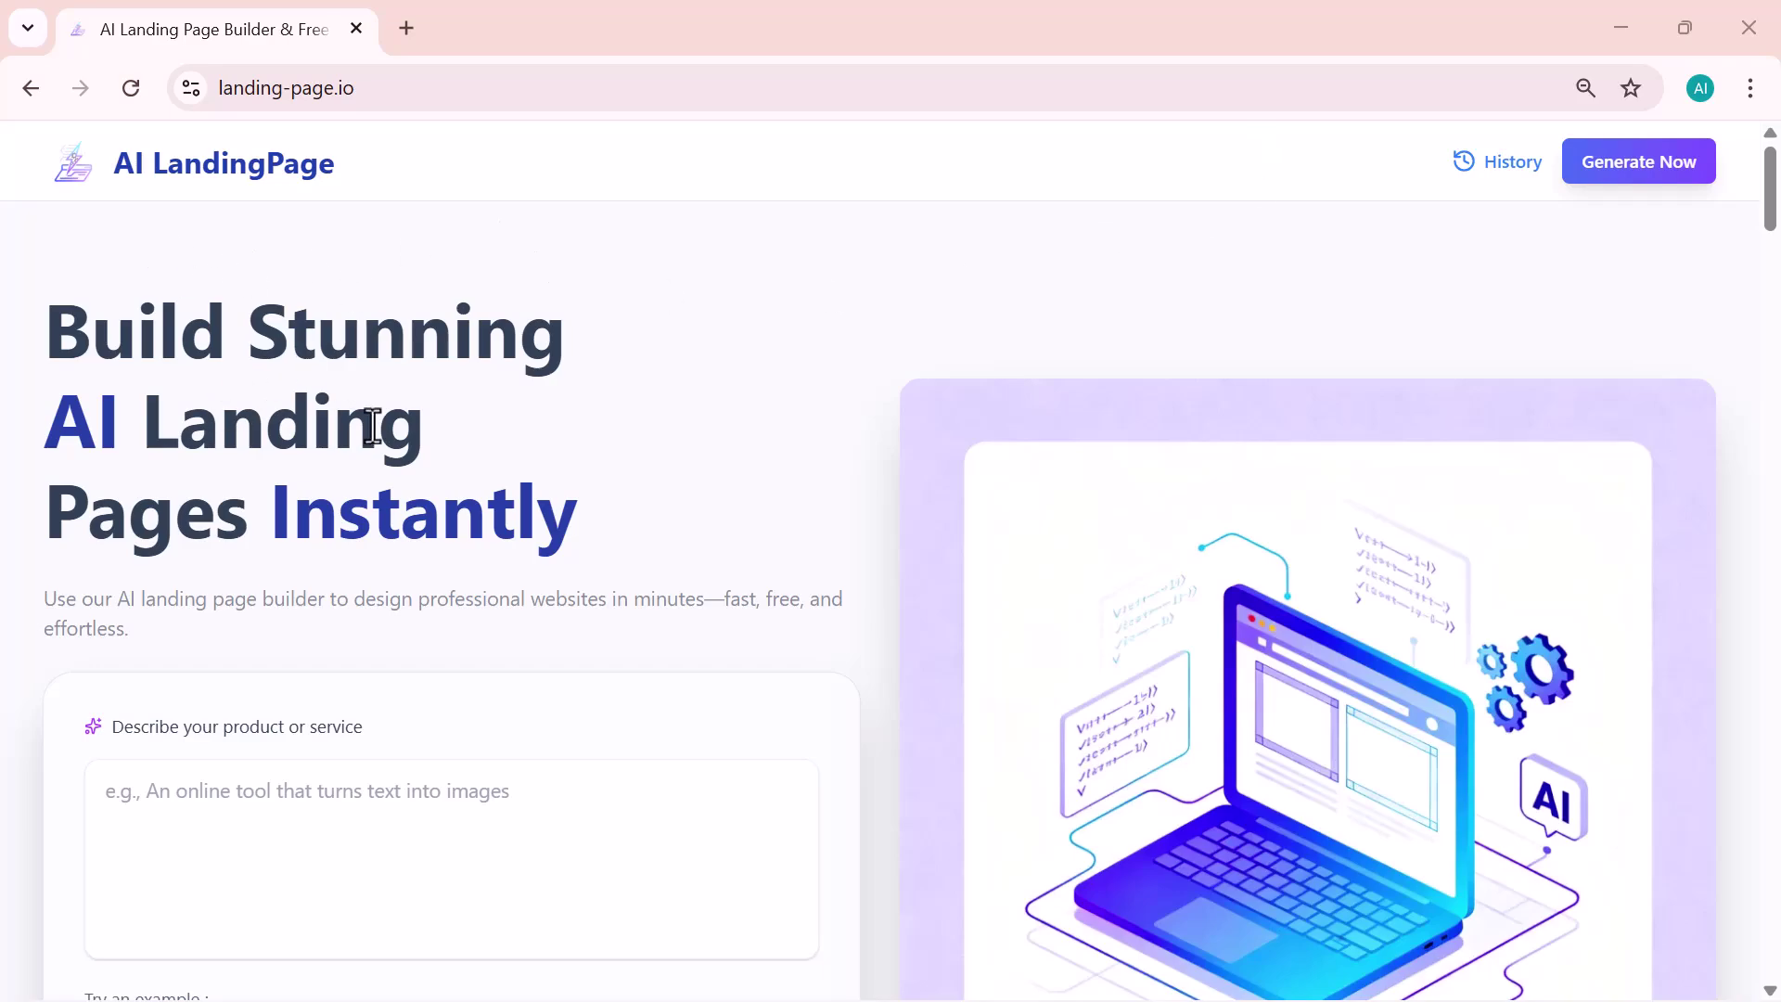
# Paste the digital marketing company description (SEO, paid ads, creative branding) into the product description box.
pyautogui.scroll(-1, 372, 426)
pyautogui.scroll(-2, 372, 427)
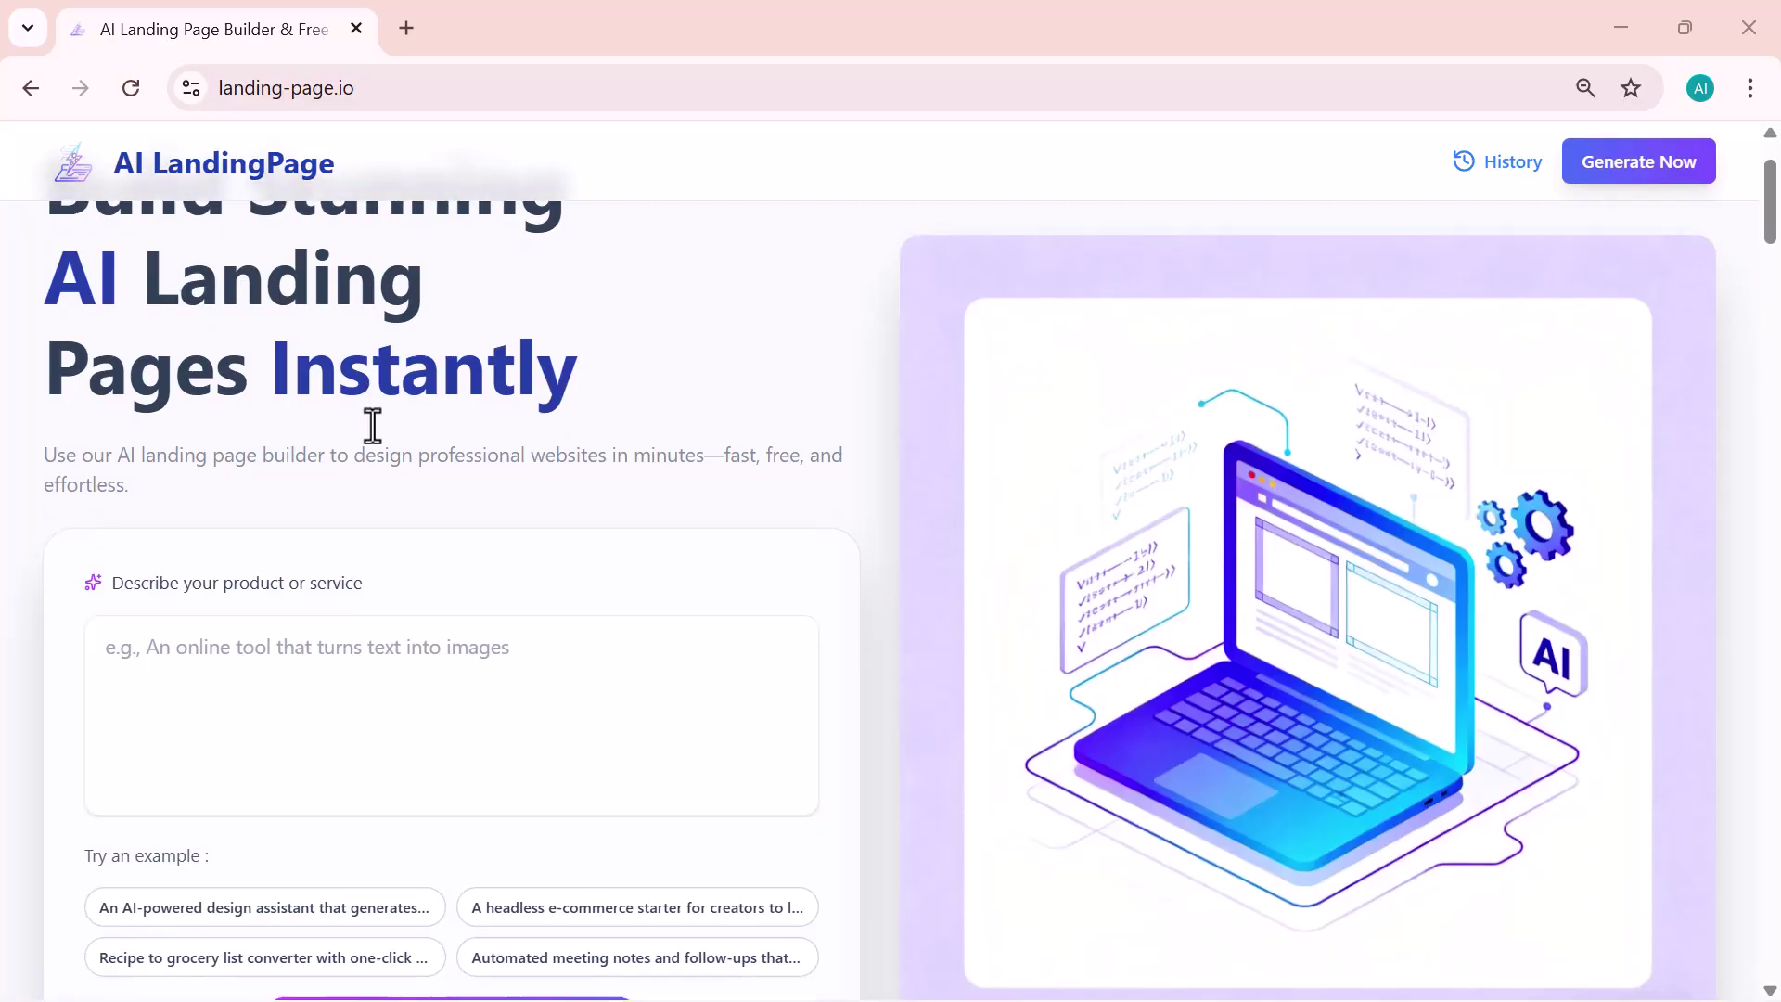
pyautogui.scroll(-1, 372, 427)
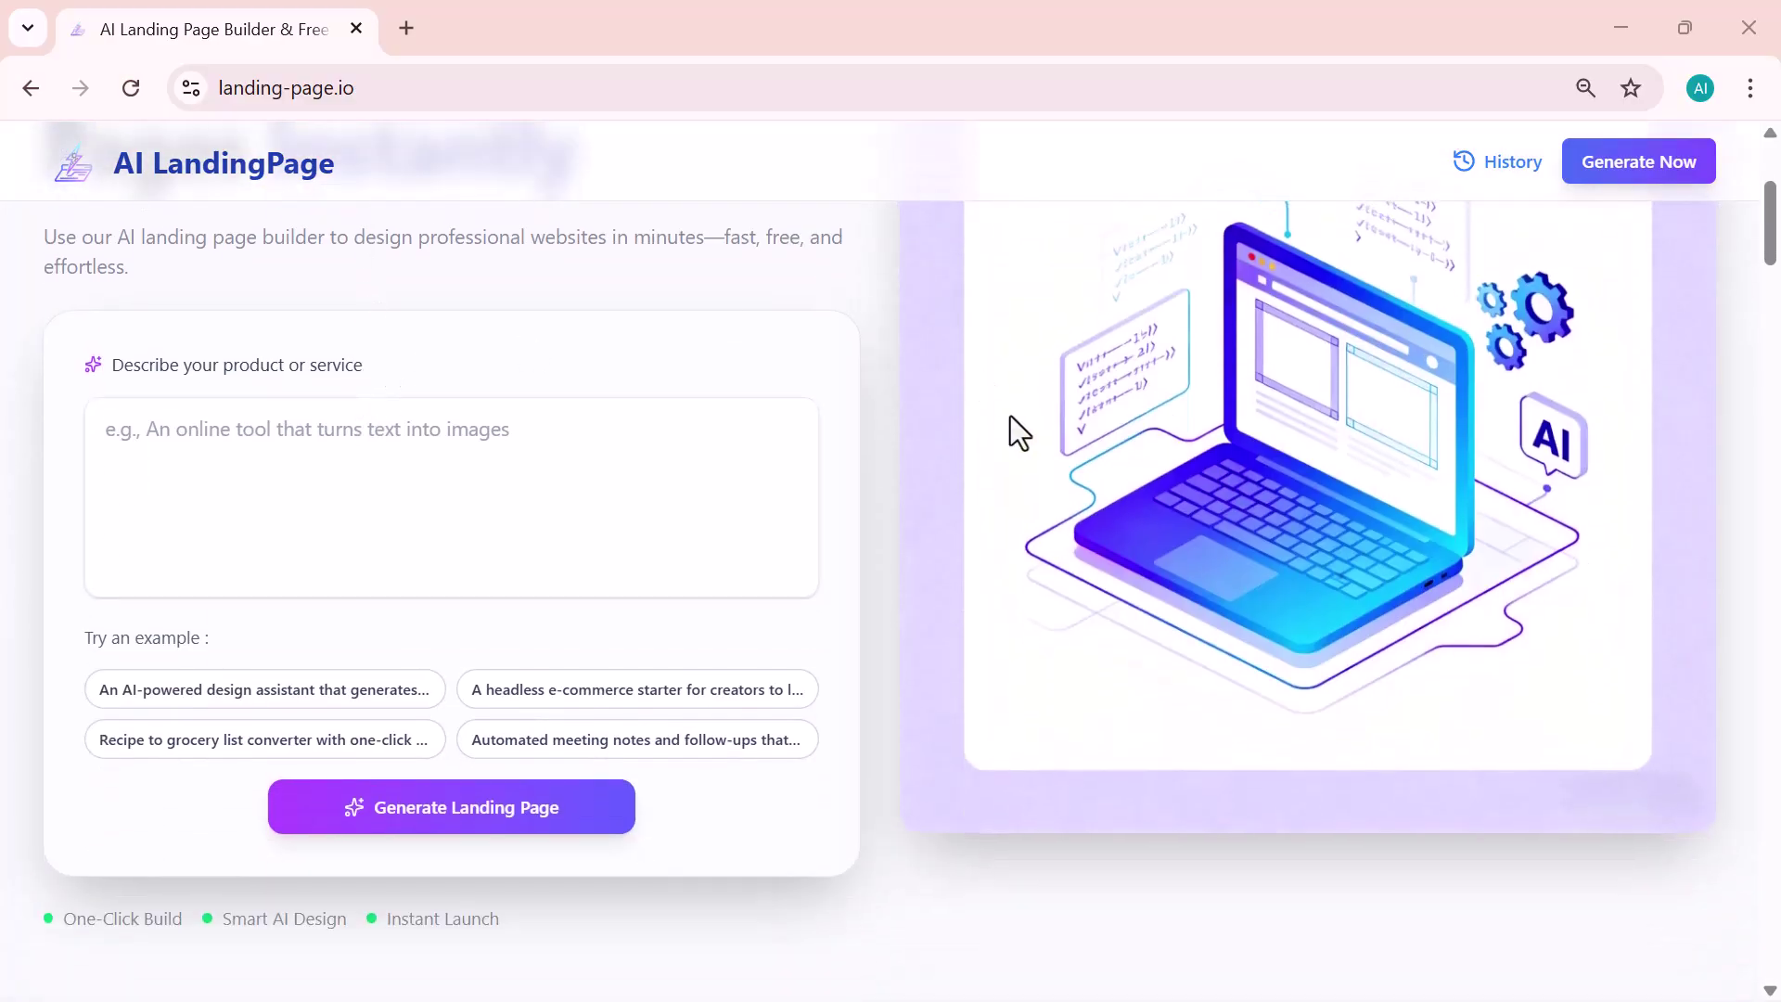
pyautogui.scroll(-2, 982, 569)
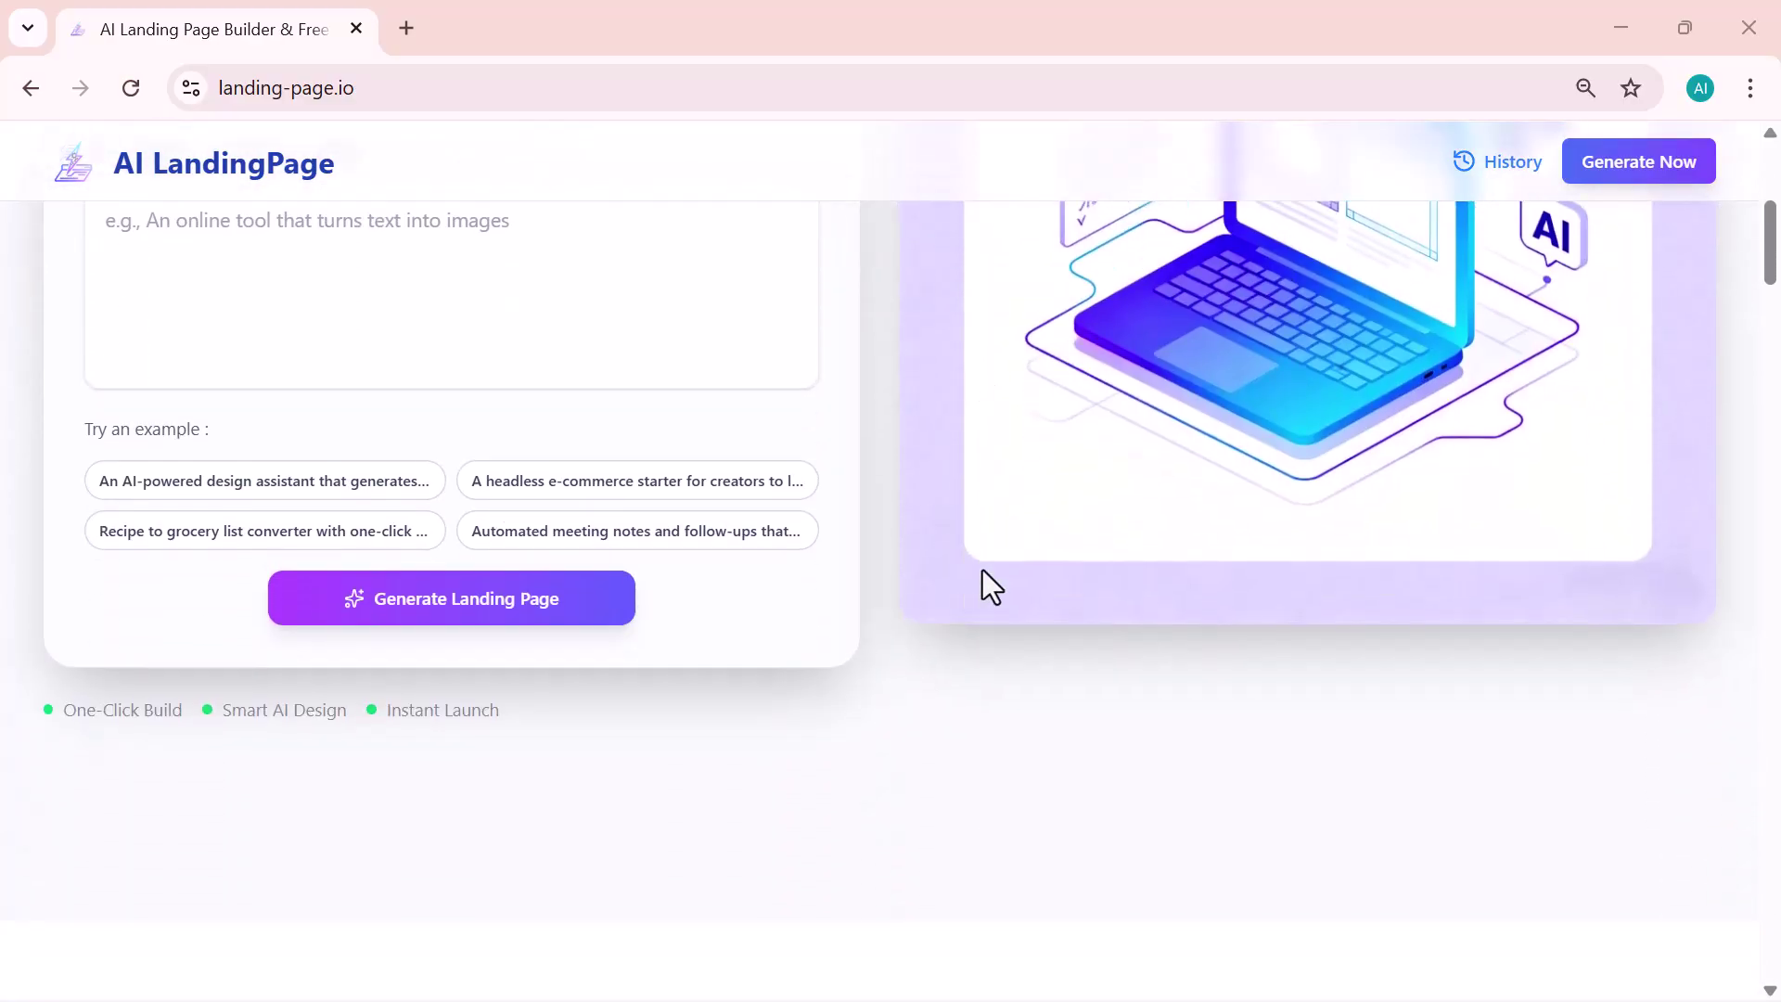
pyautogui.scroll(-7, 982, 569)
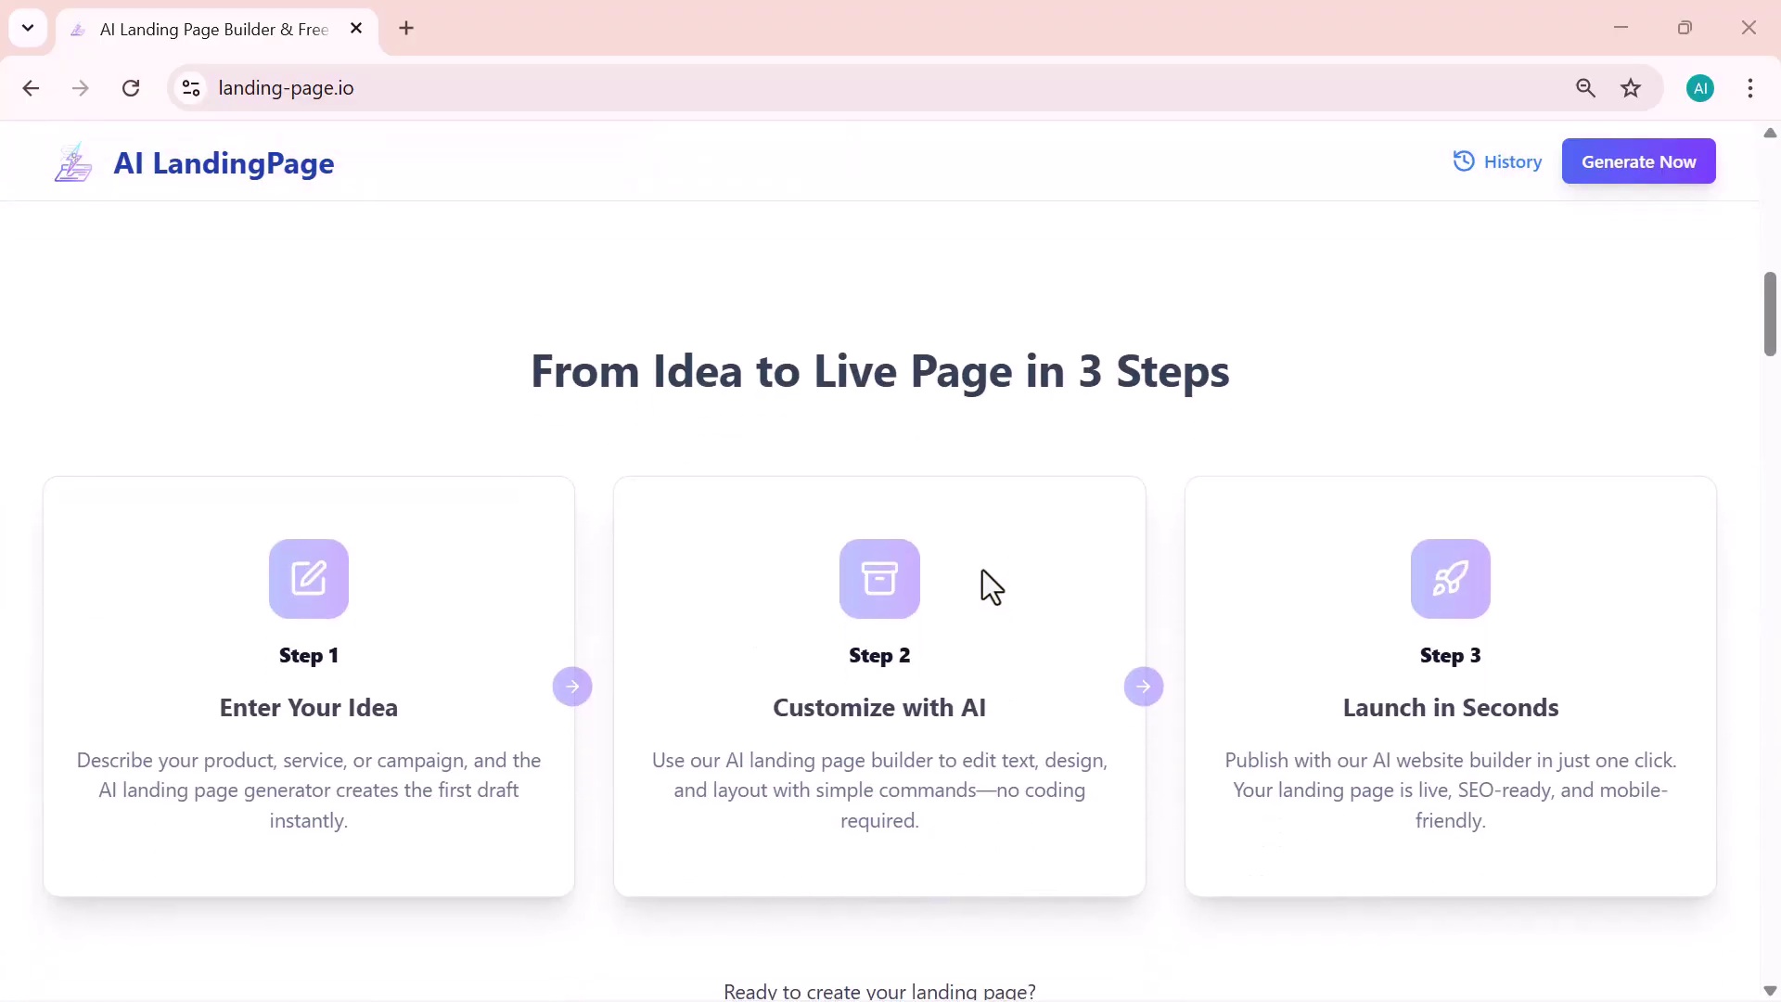
pyautogui.scroll(-2, 982, 570)
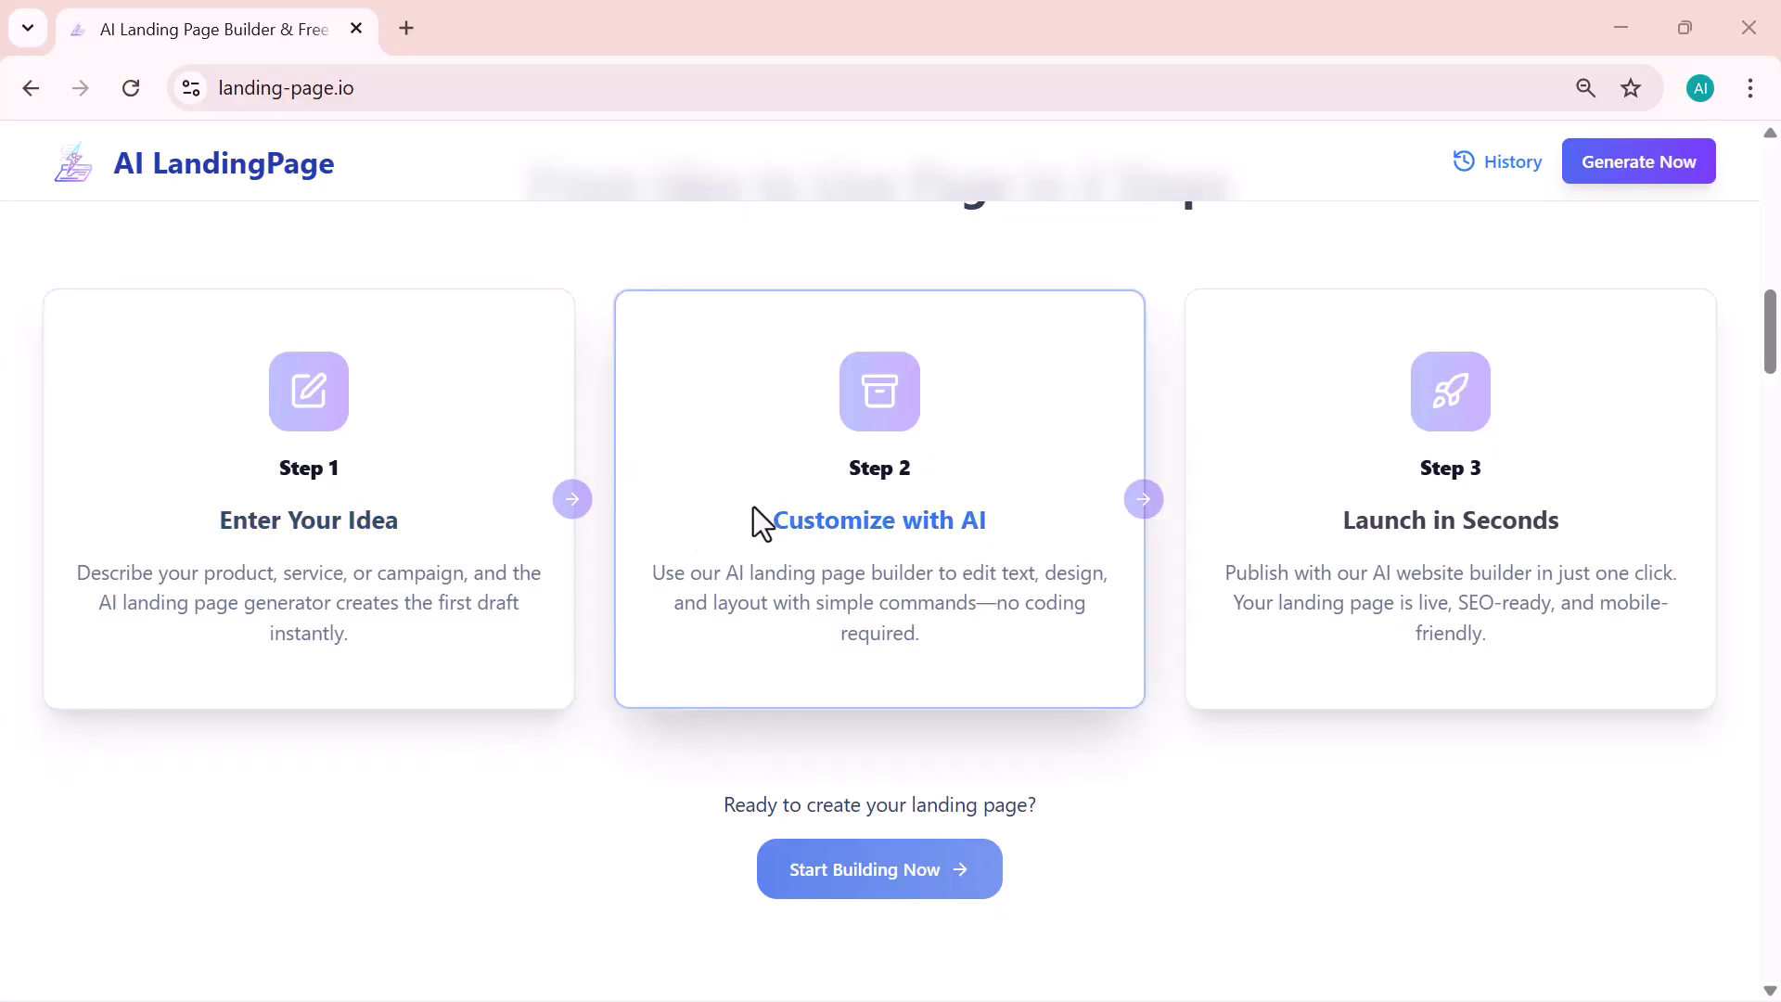
pyautogui.scroll(-2, 1336, 505)
pyautogui.scroll(-6, 1330, 488)
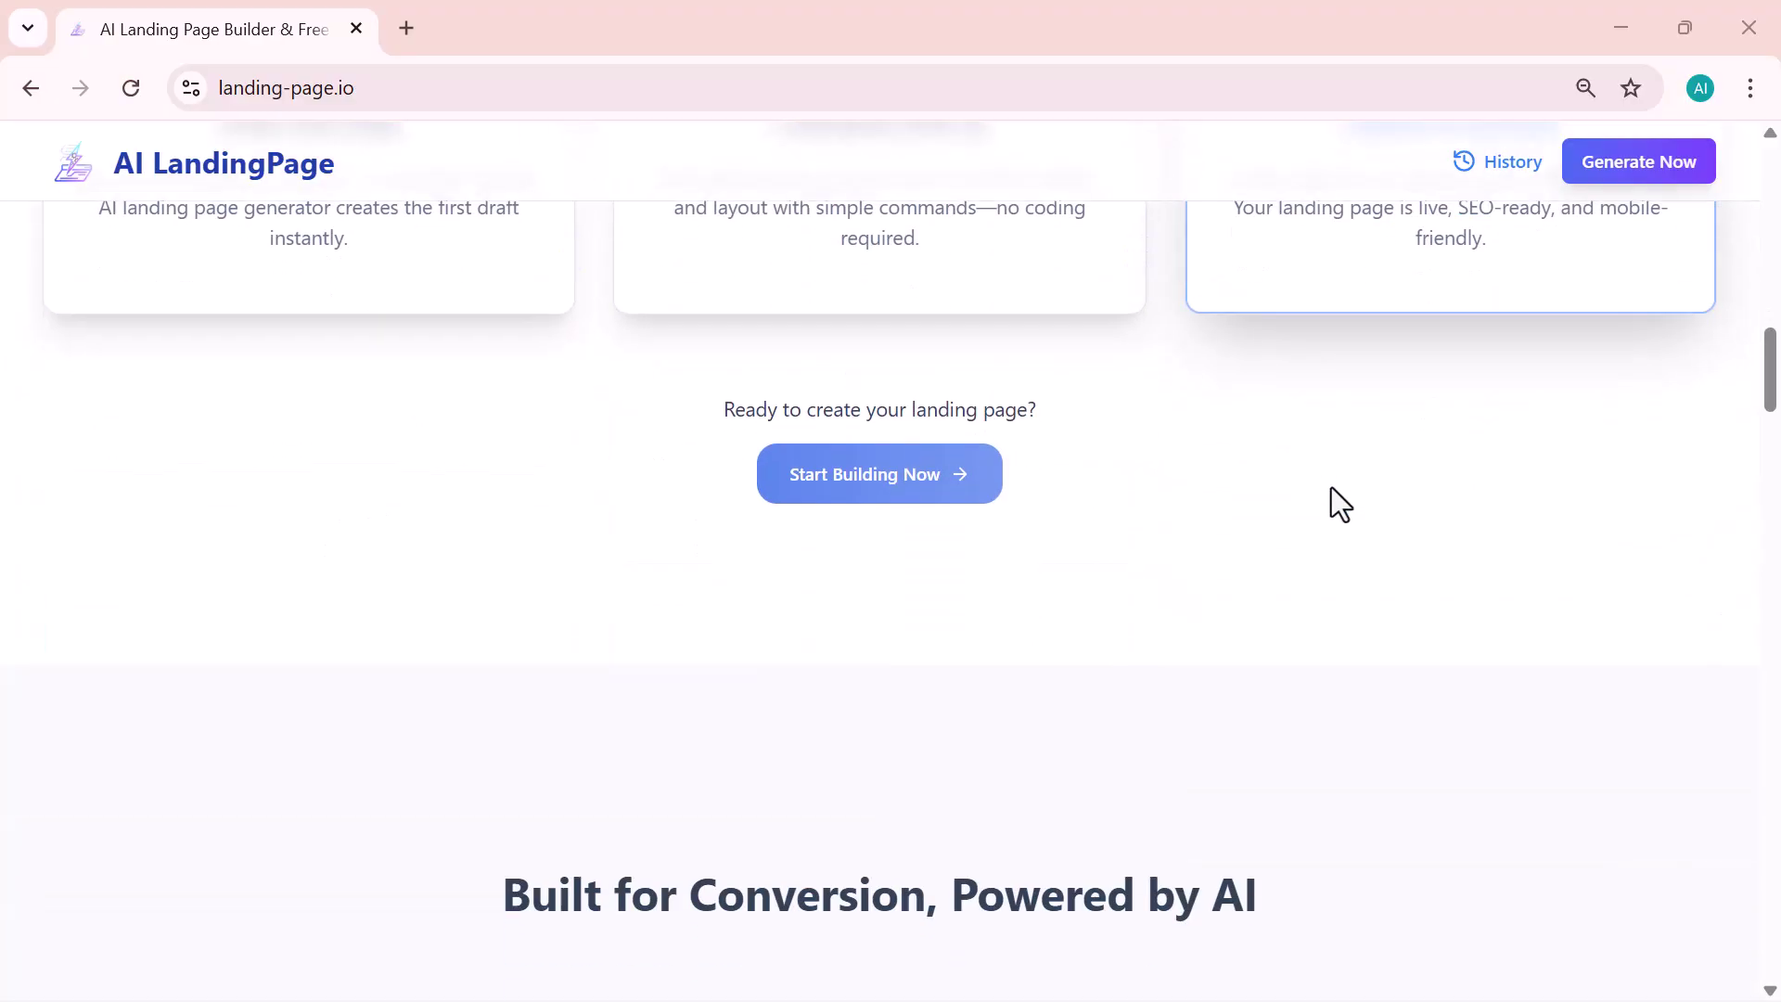
pyautogui.scroll(-7, 1331, 489)
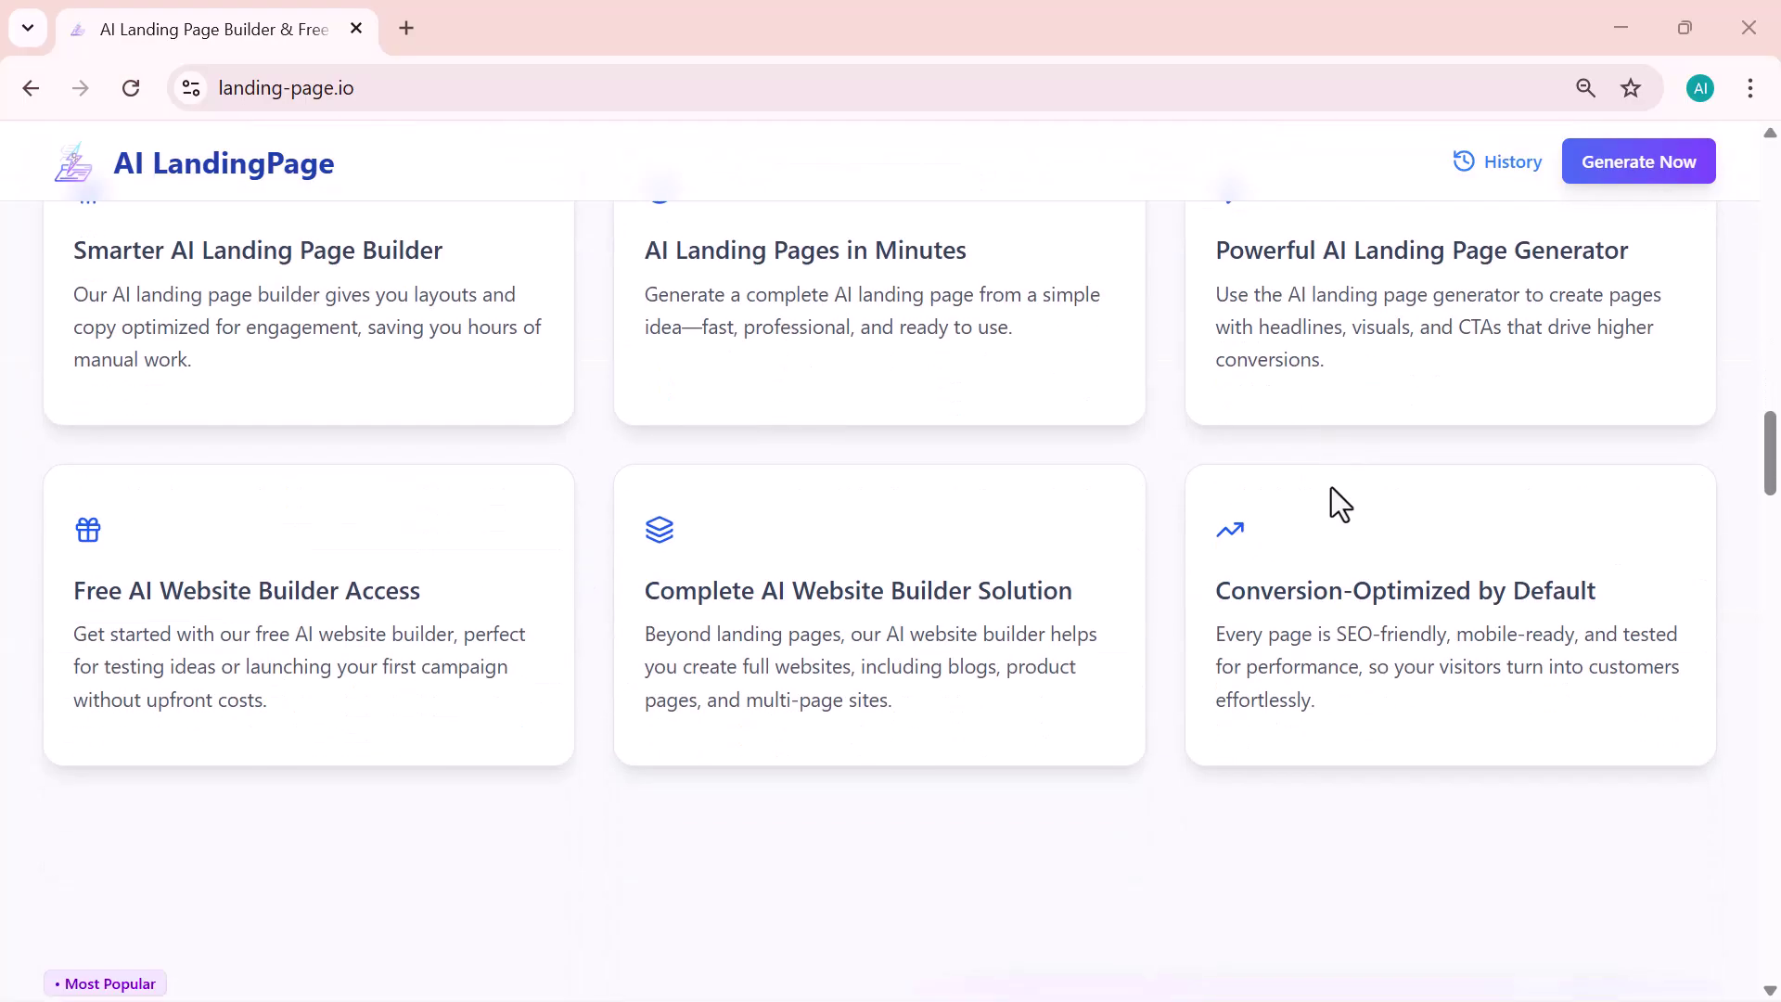
pyautogui.scroll(-5, 1332, 488)
pyautogui.scroll(-3, 1332, 487)
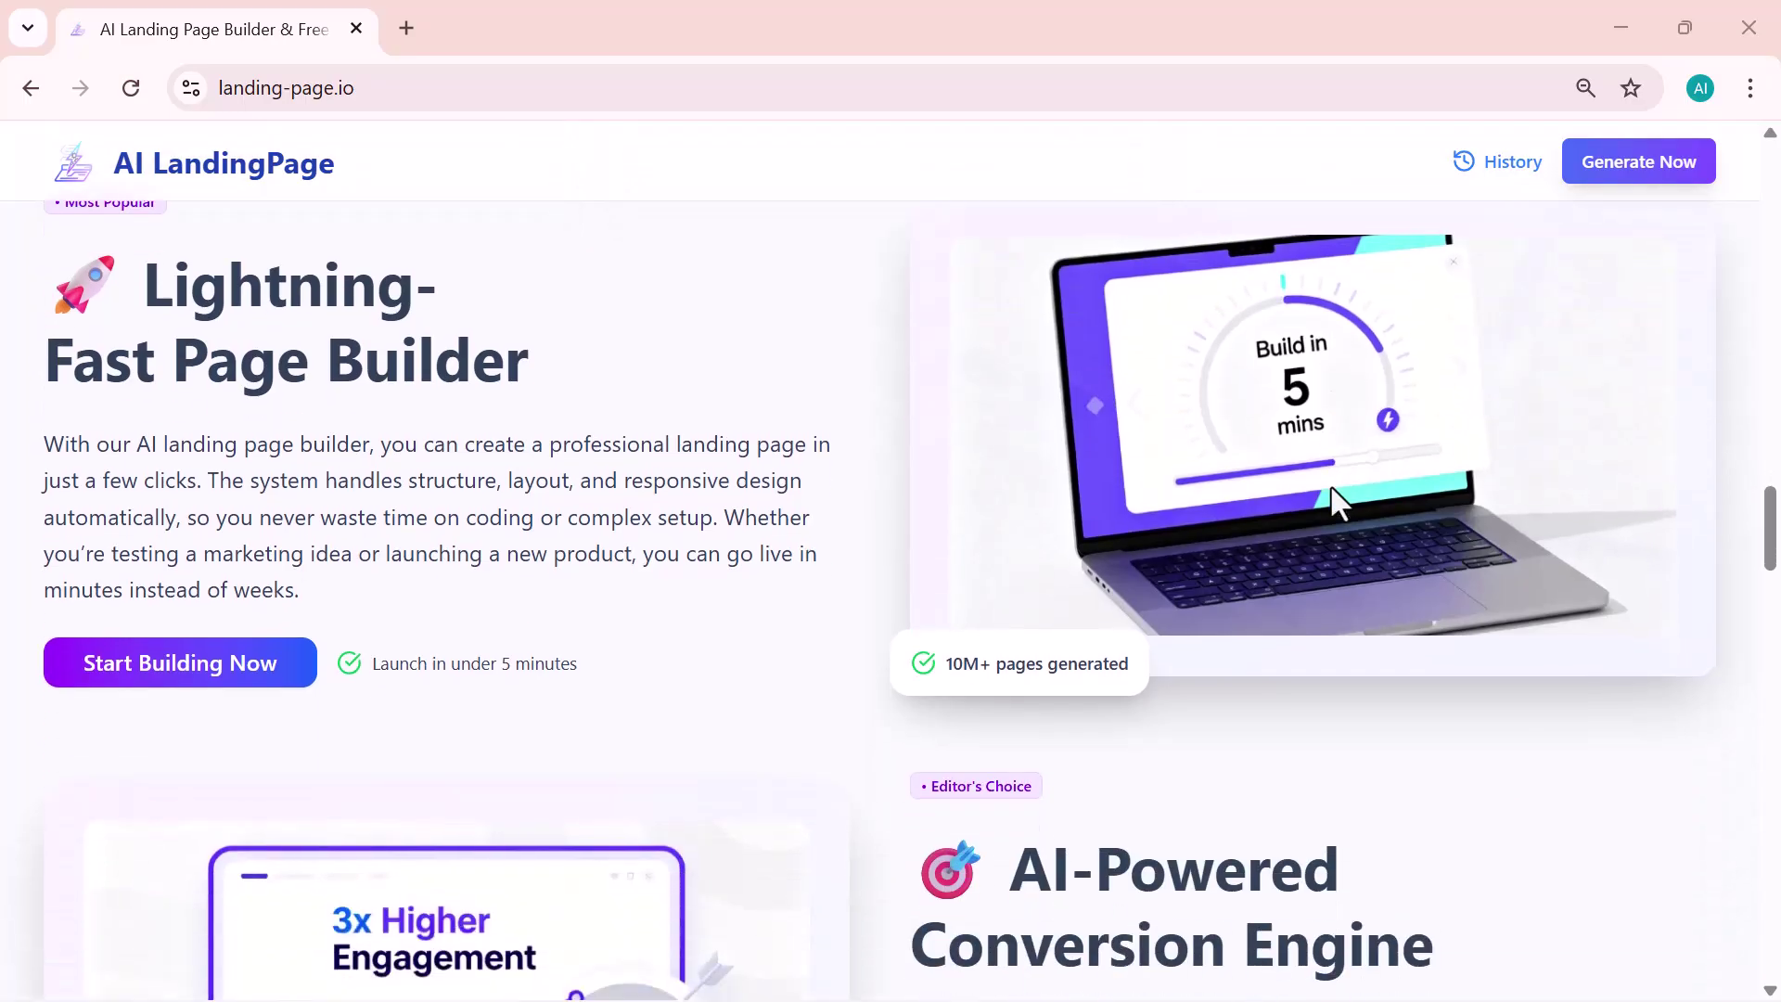
pyautogui.scroll(-2, 1330, 484)
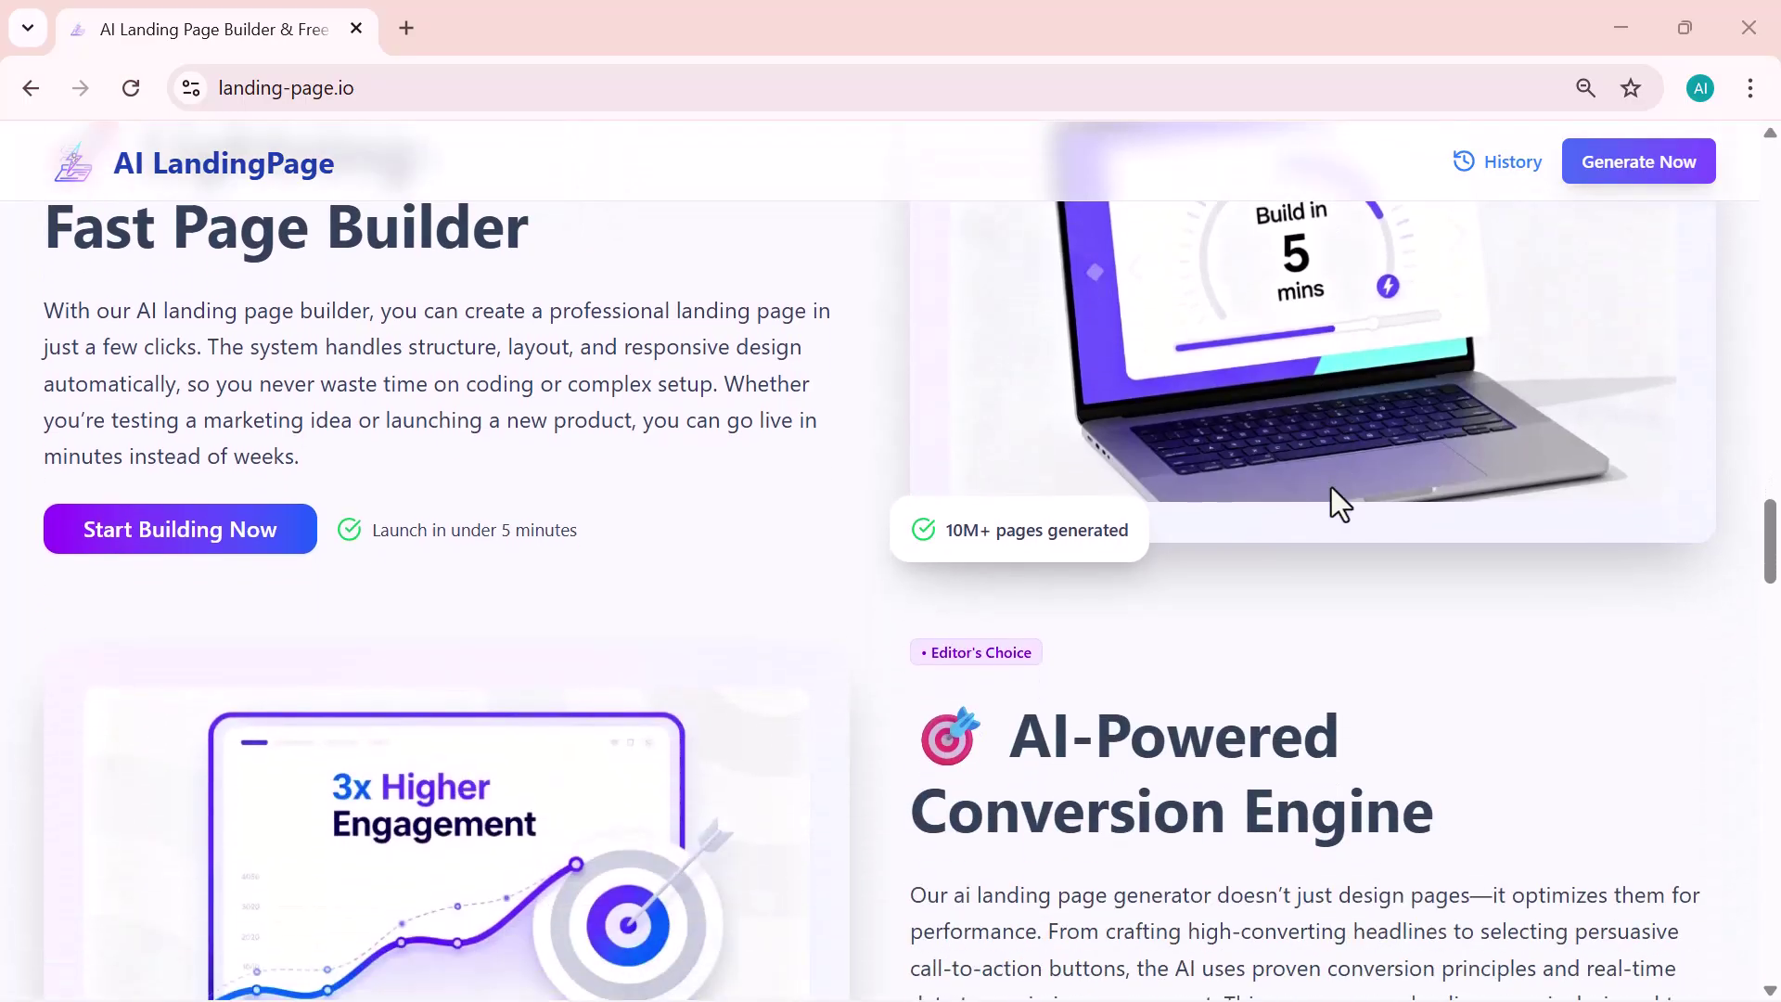
pyautogui.scroll(2, 1332, 487)
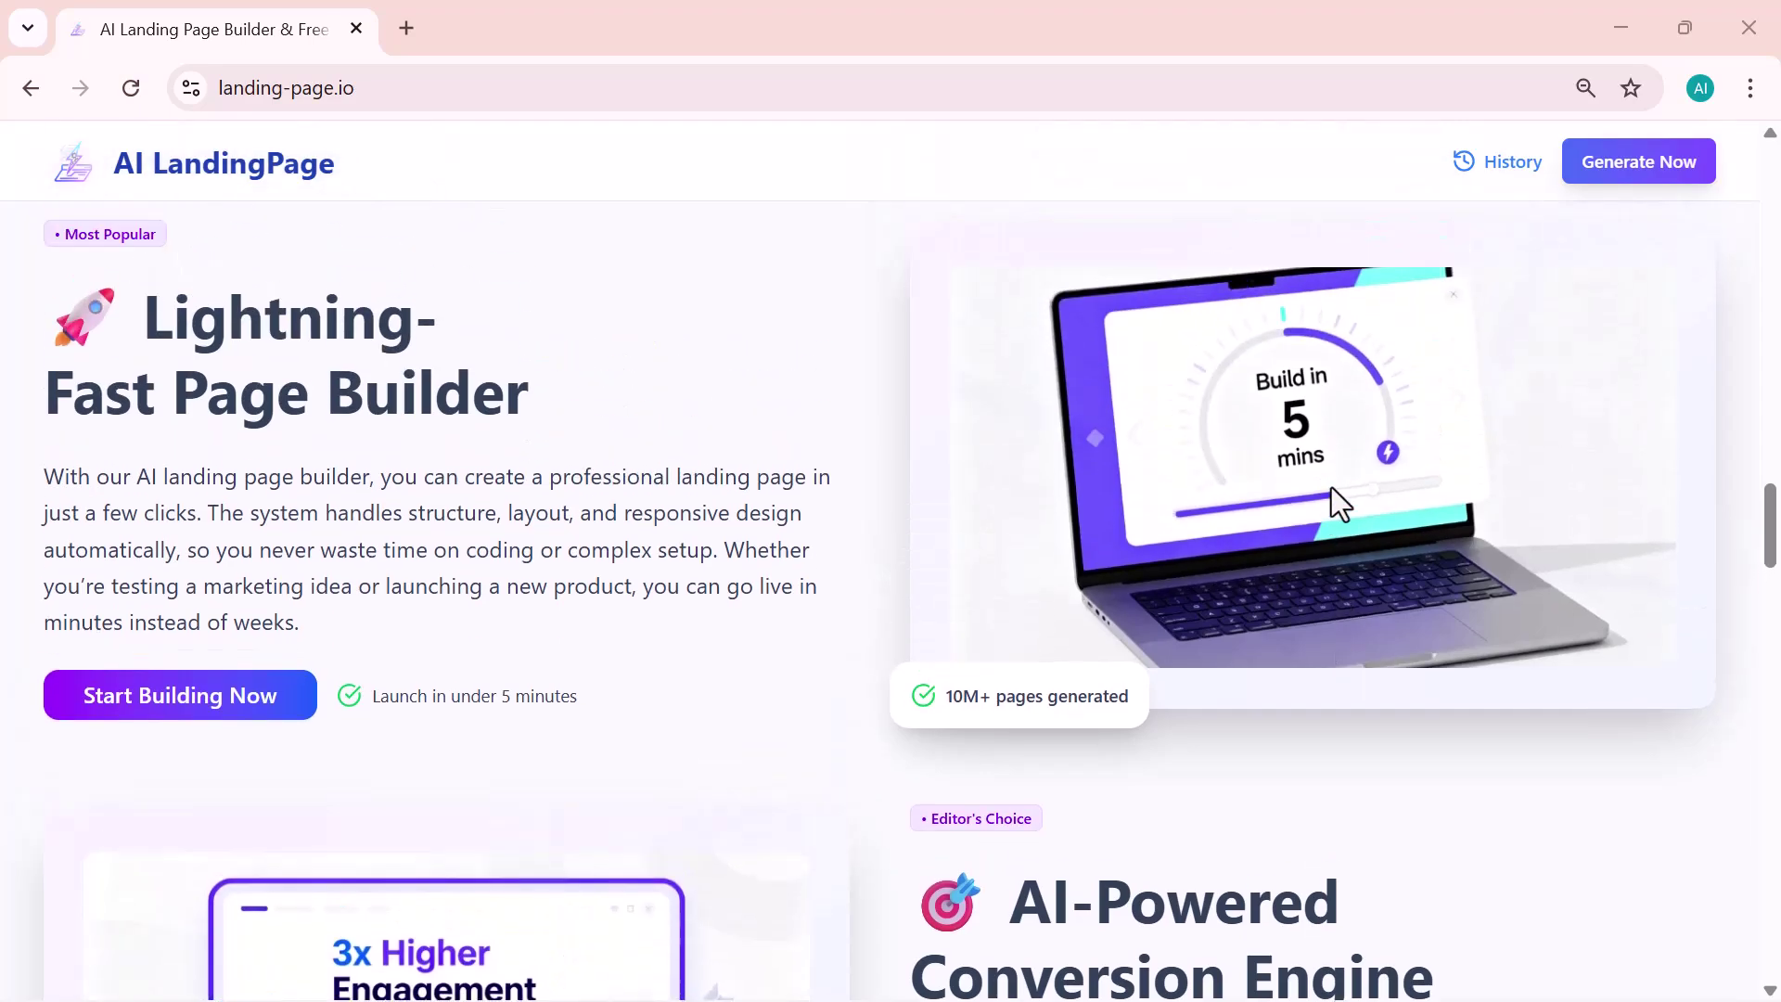
pyautogui.scroll(-8, 1332, 487)
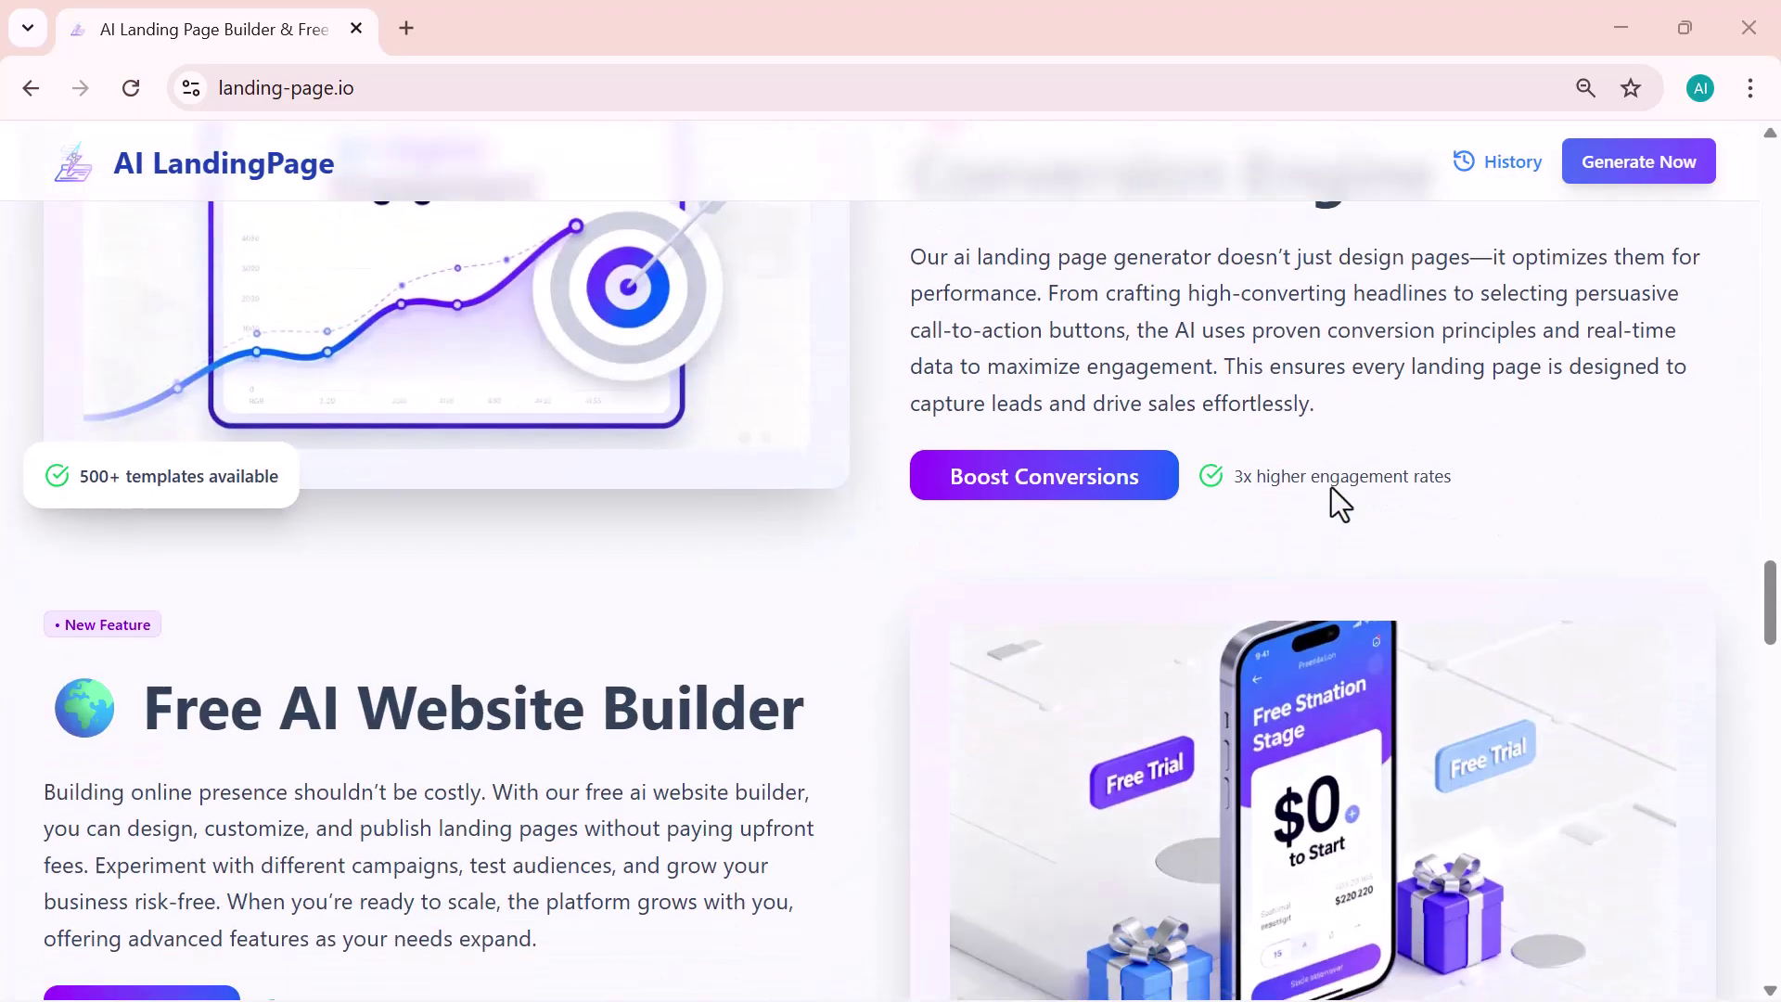
pyautogui.scroll(-5, 1332, 489)
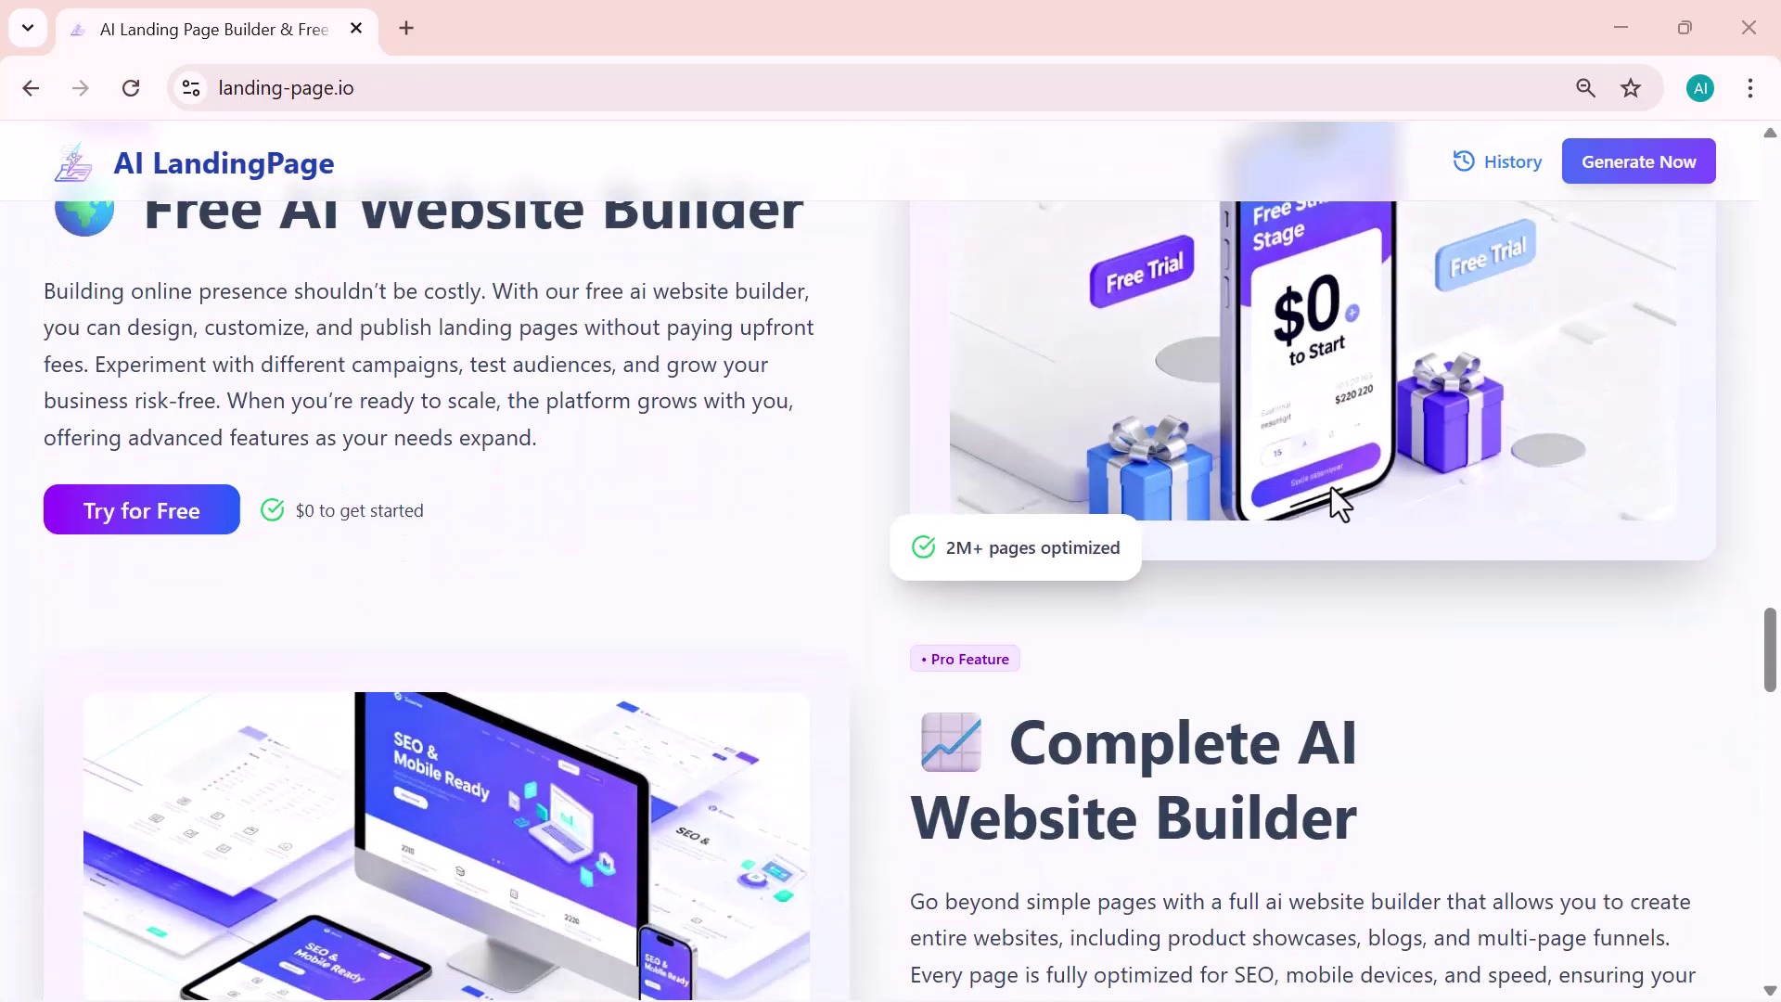
pyautogui.scroll(-4, 1331, 487)
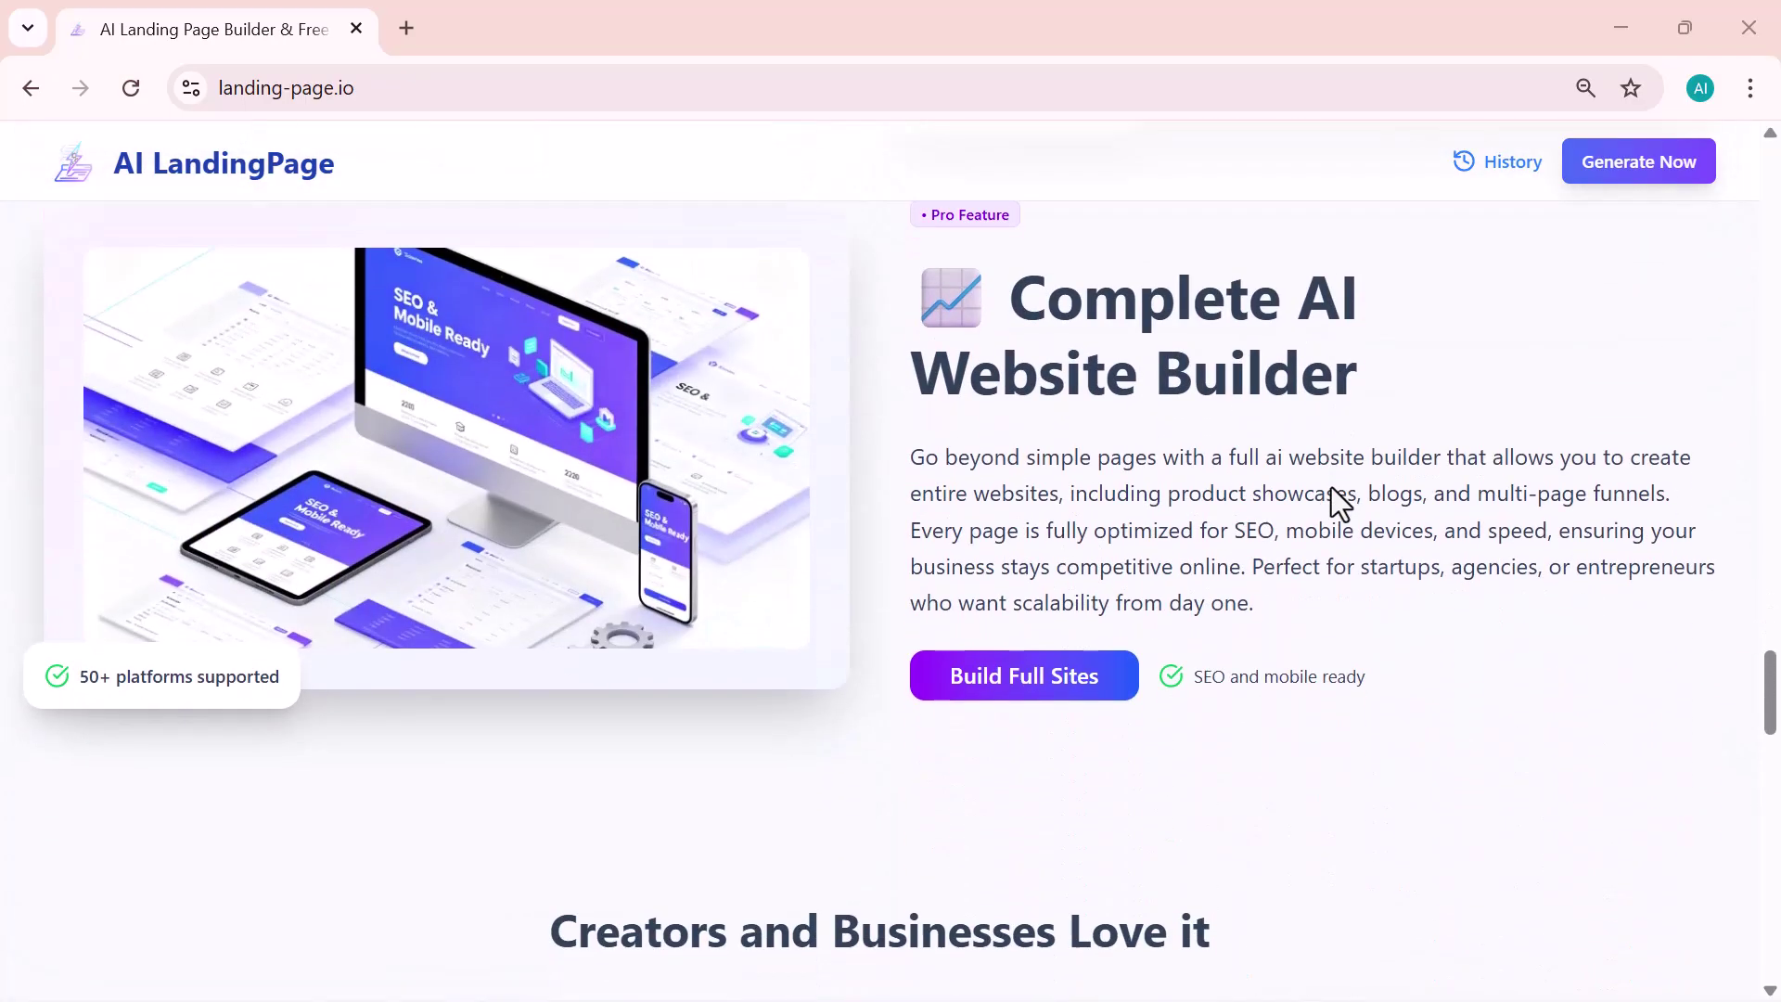
pyautogui.scroll(-10, 1332, 486)
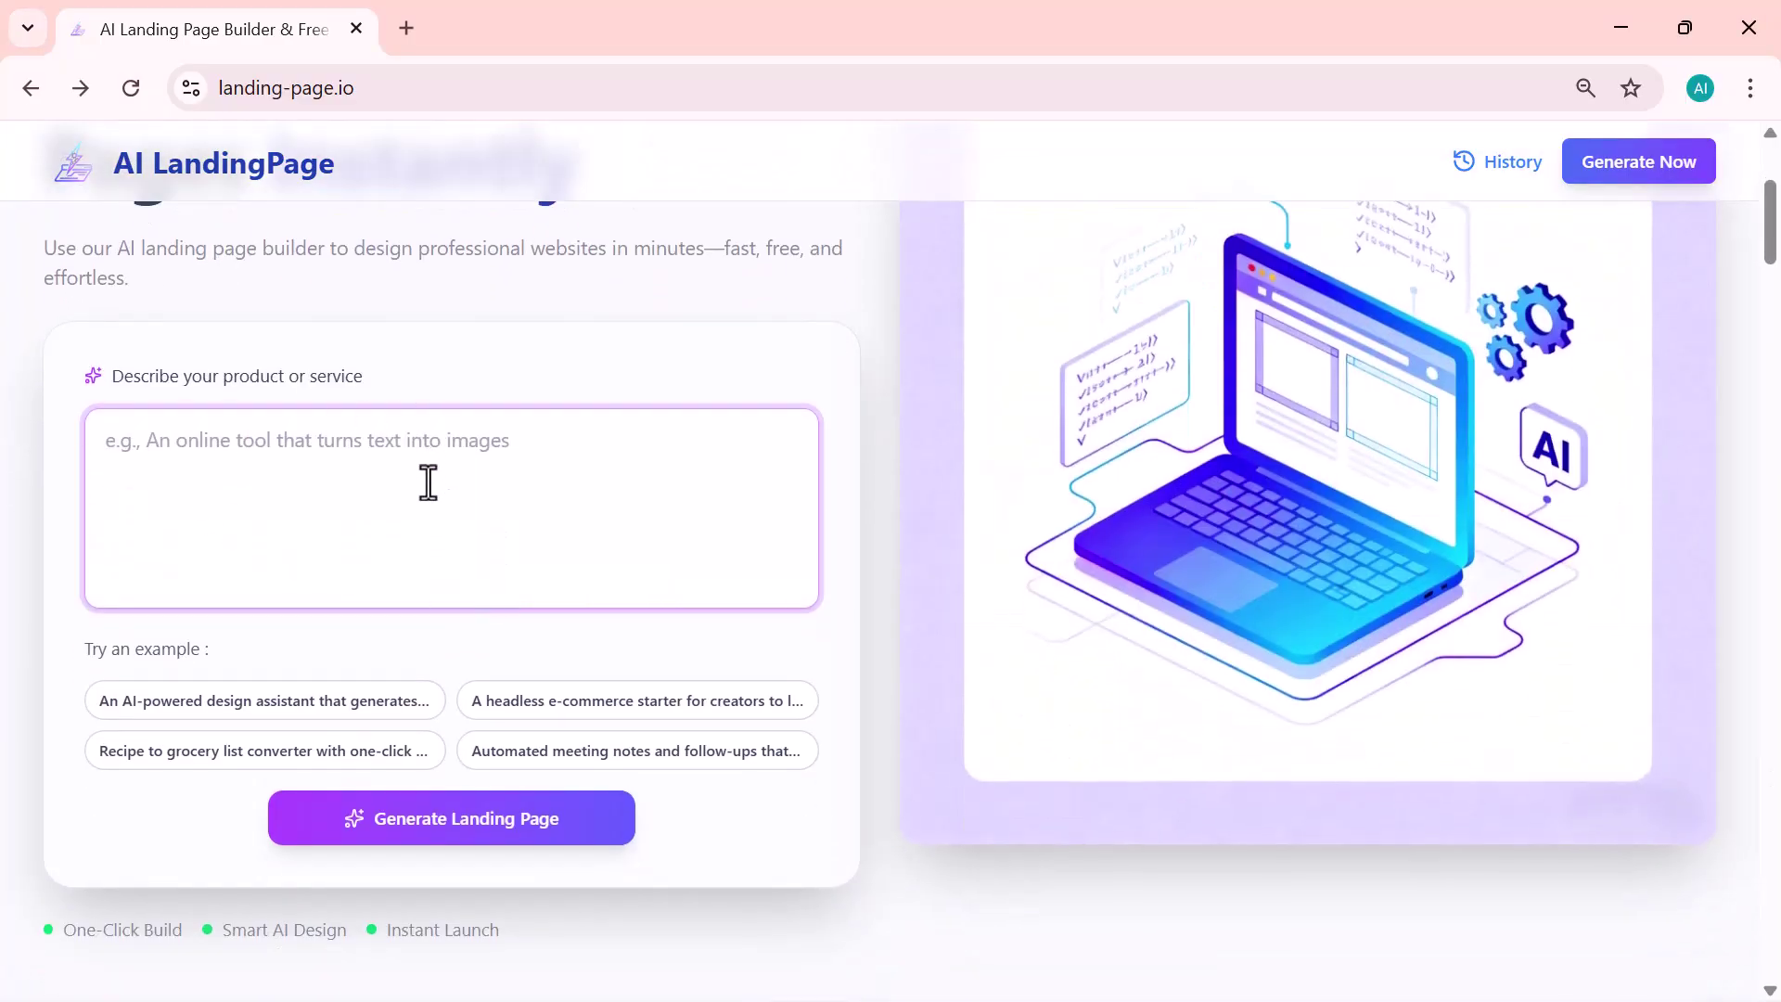
pyautogui.scroll(2, 370, 501)
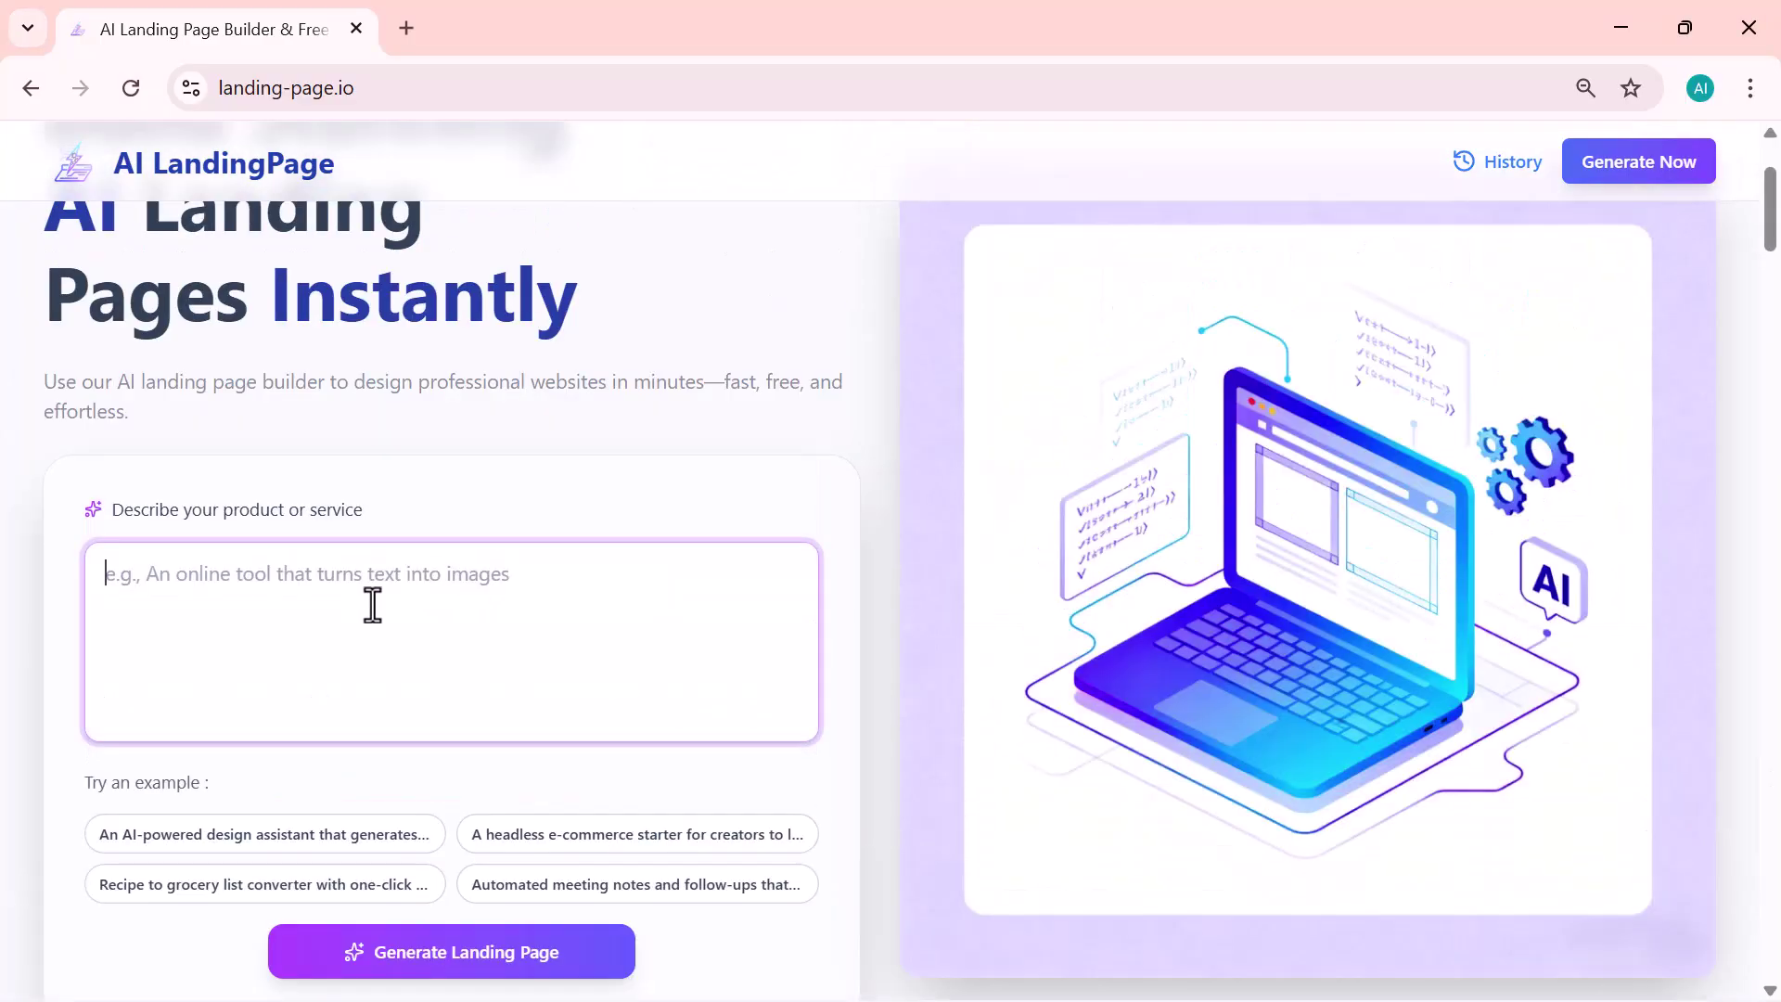
pyautogui.write('A digital marketing company that boosts online visibility through SEO, paid ads, and creative branding.')
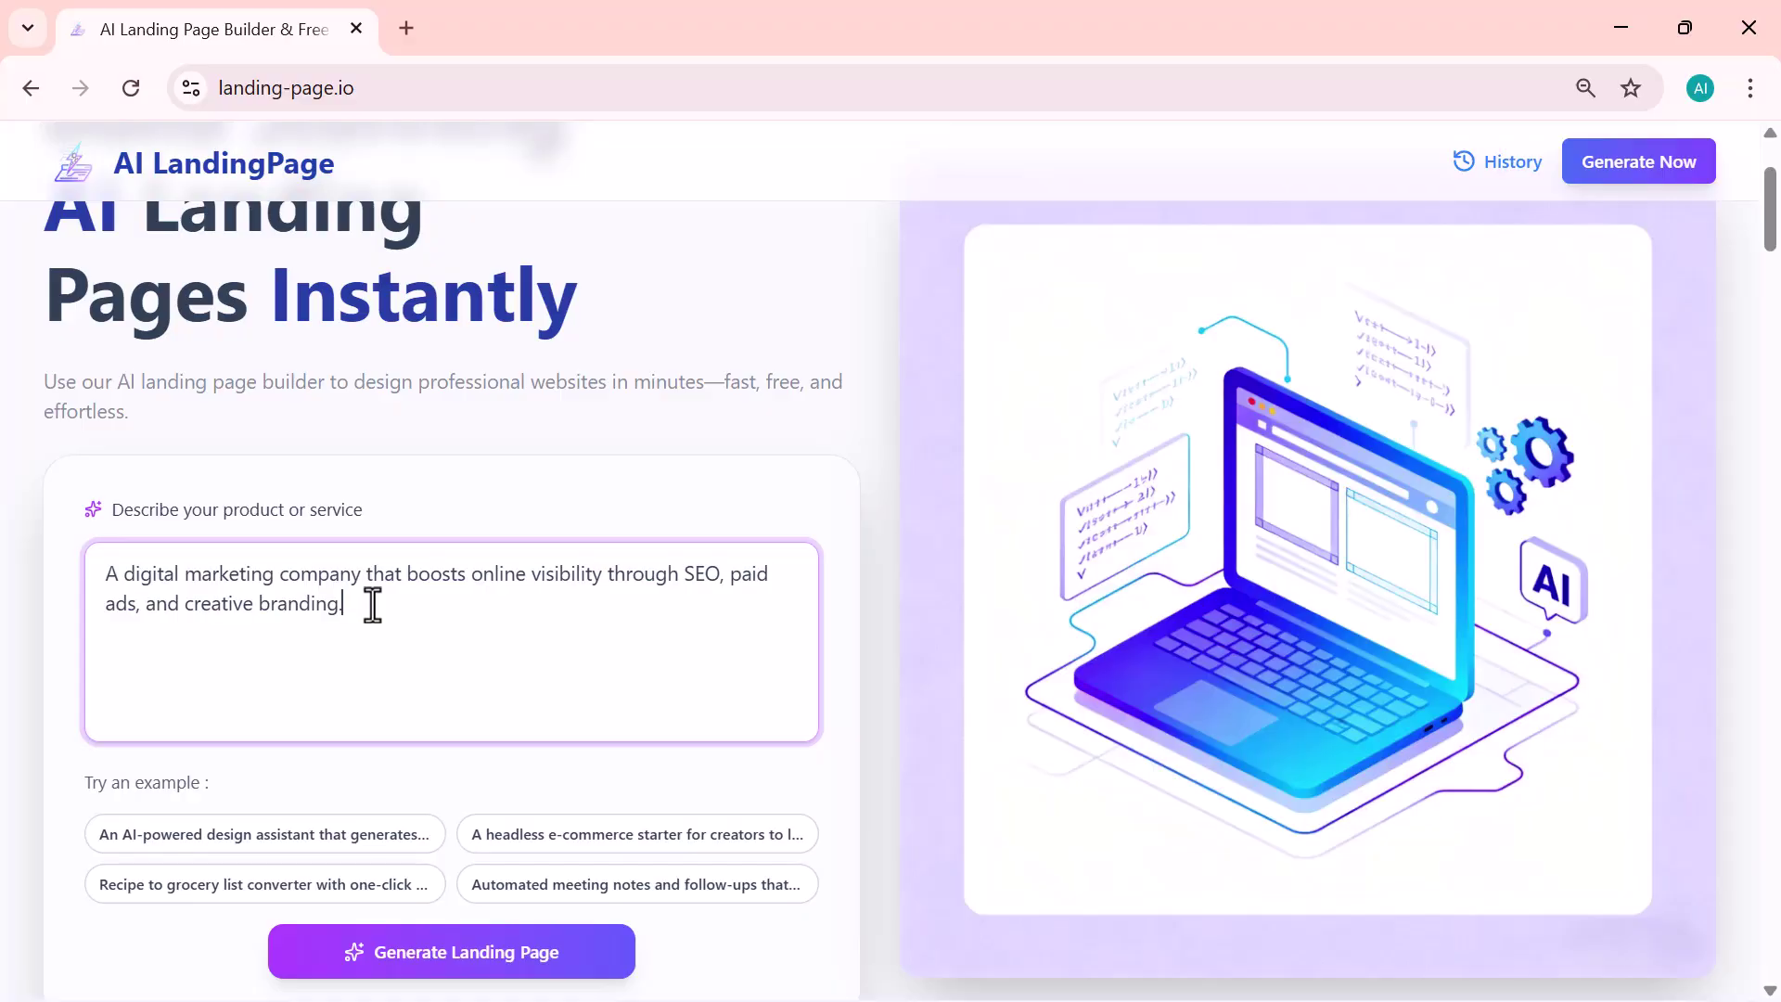
# Generate the landing page, producing 'Transform Your Business with Data-Driven Digital Marketing'.
pyautogui.scroll(-1, 372, 604)
pyautogui.scroll(-1, 372, 604)
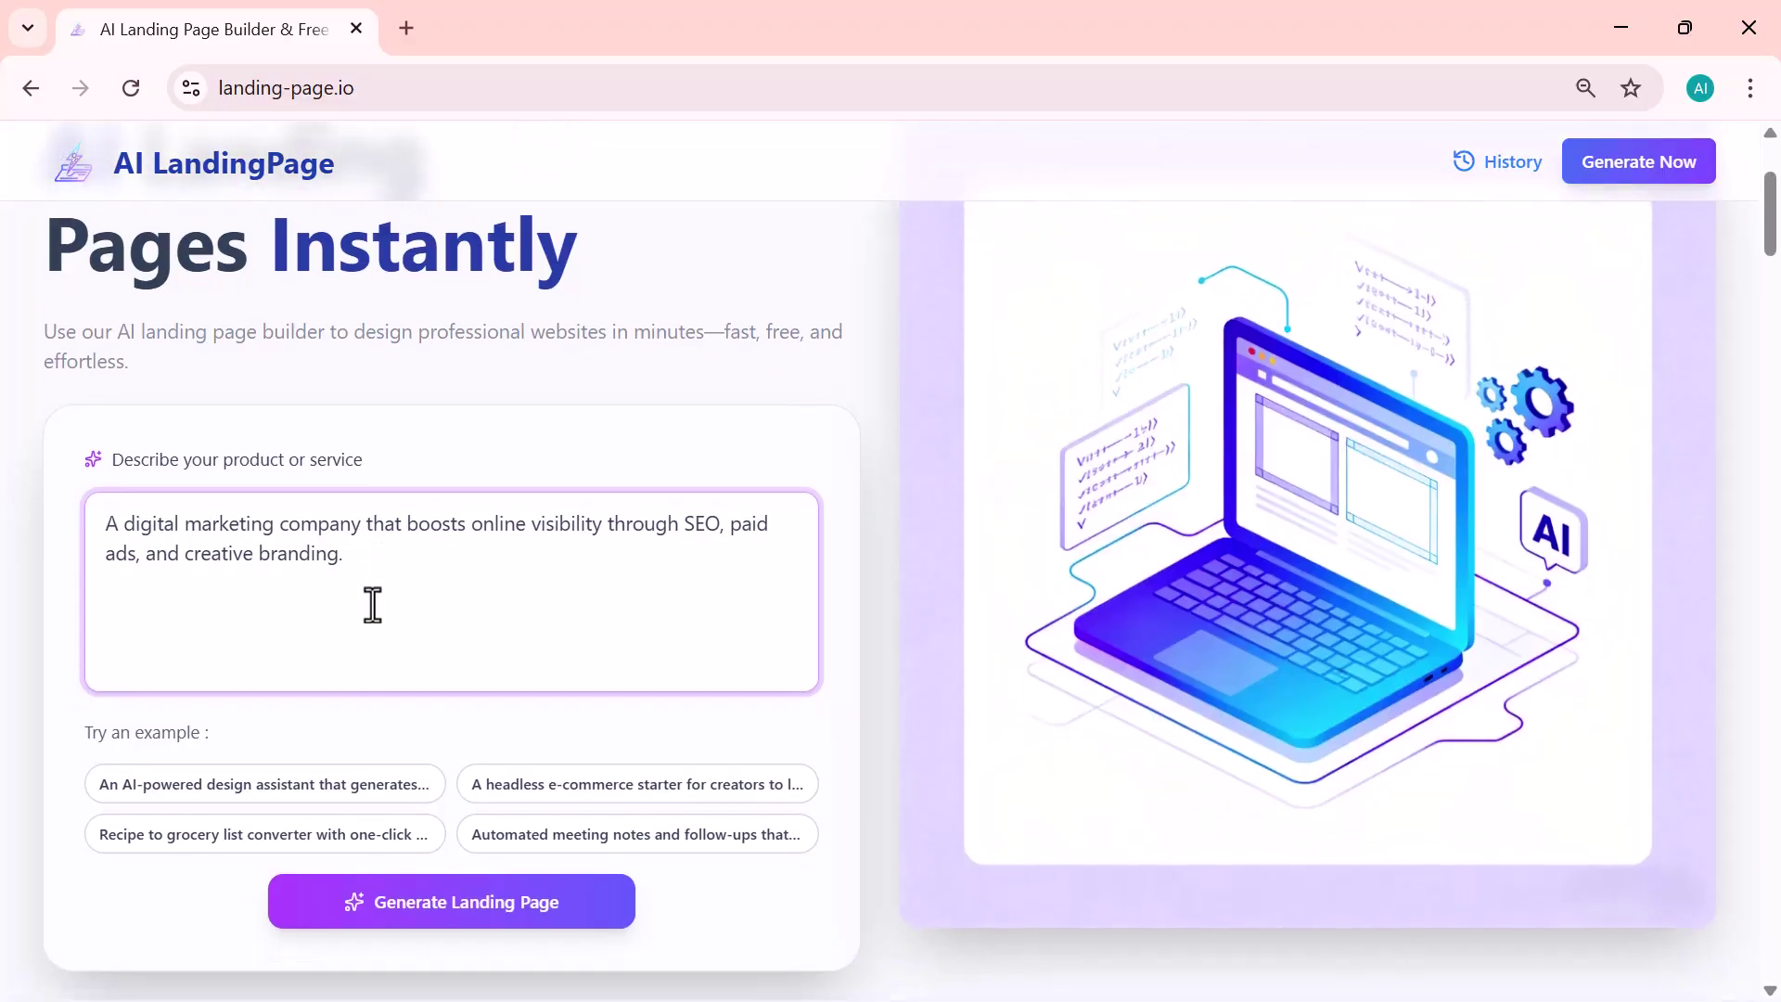
pyautogui.scroll(-3, 372, 605)
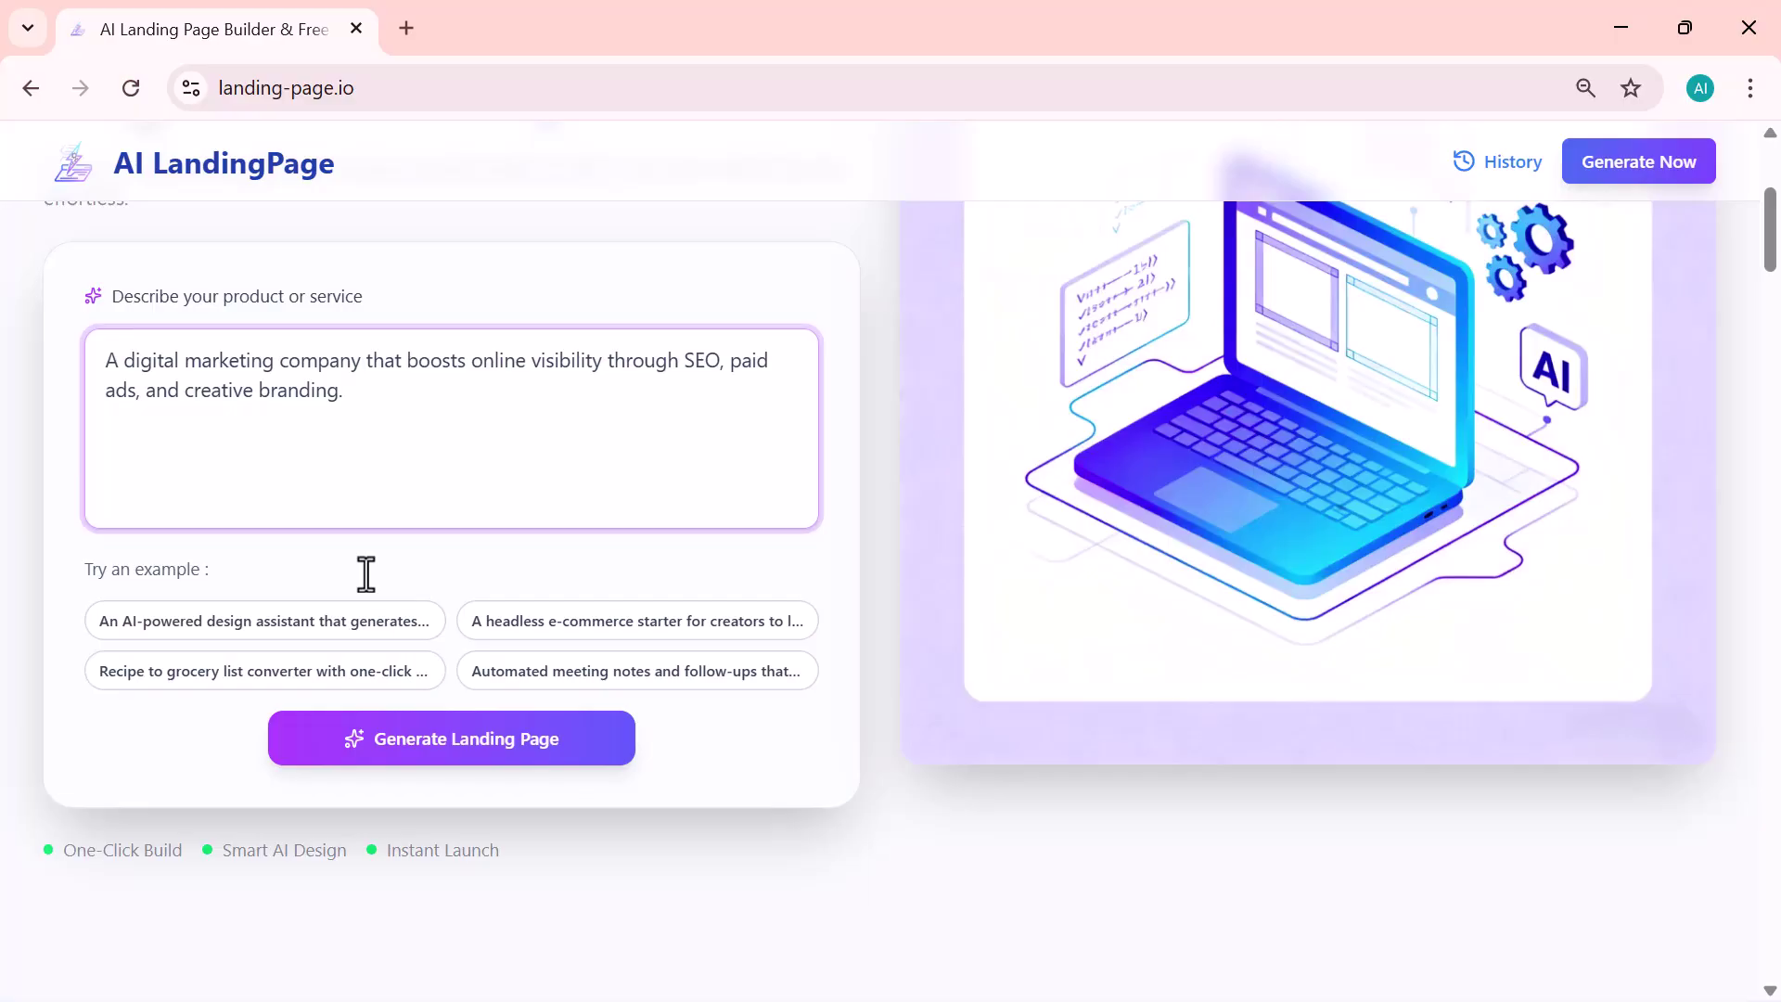
pyautogui.press('Return')
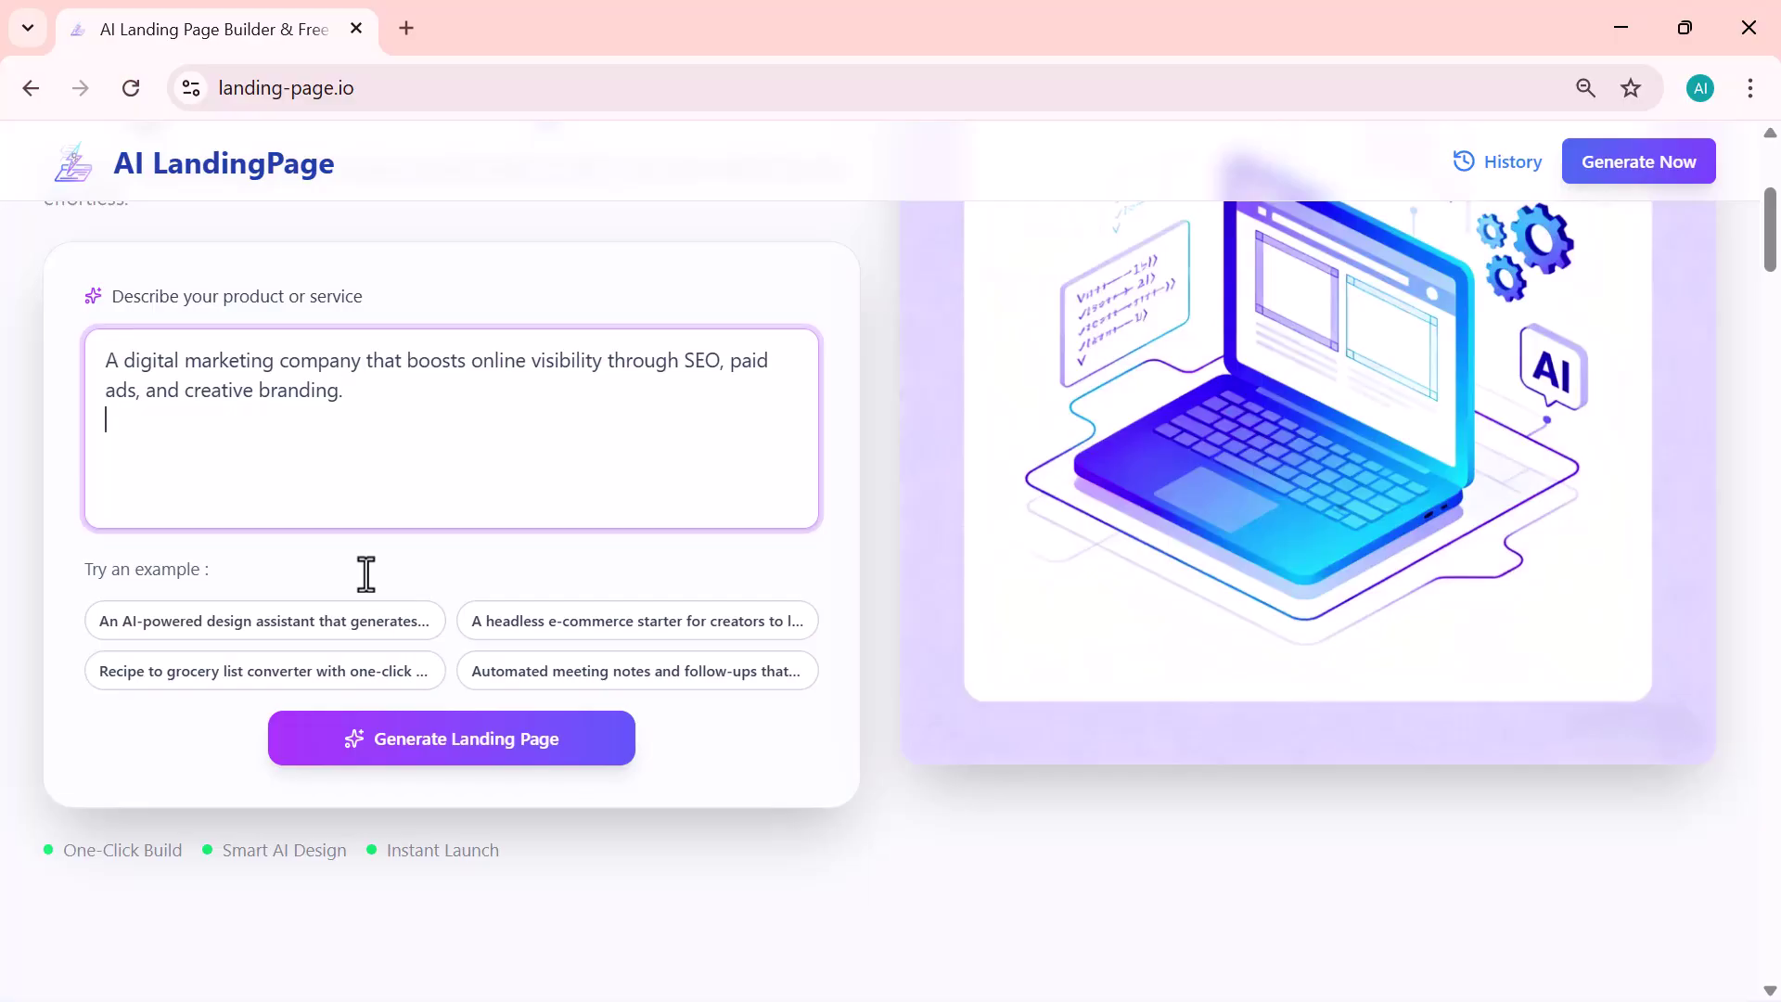
pyautogui.click(404, 749)
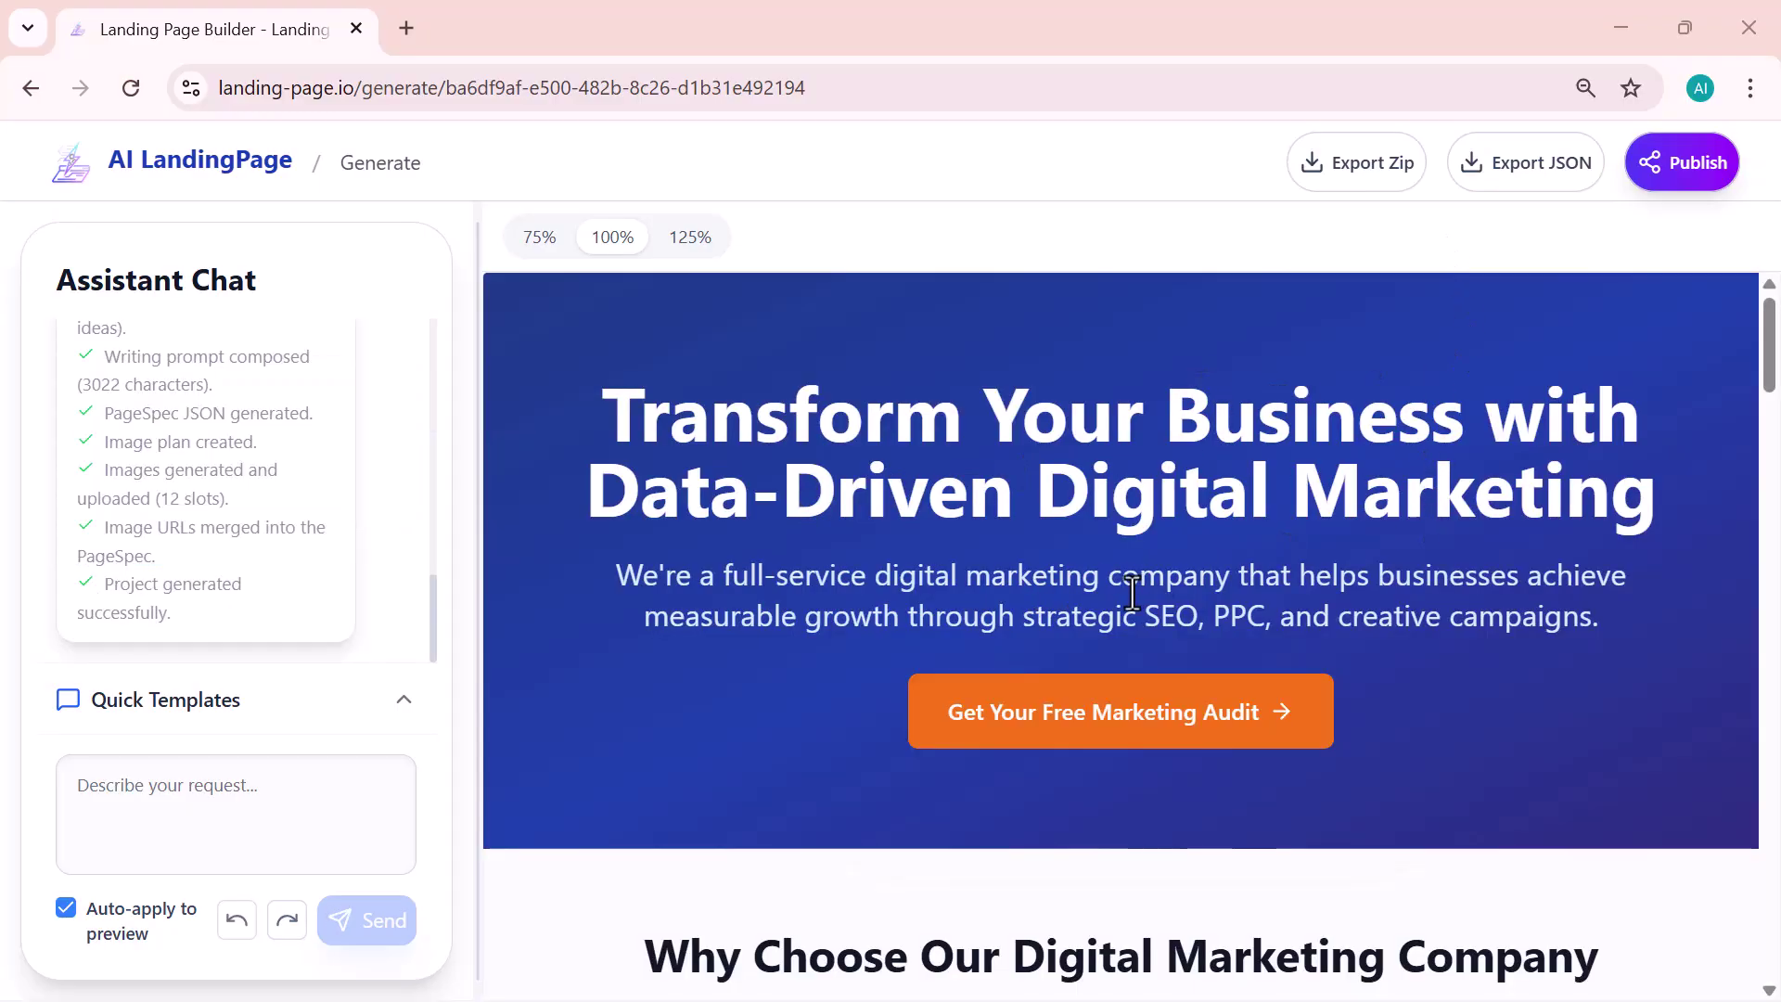
pyautogui.scroll(-2, 1132, 594)
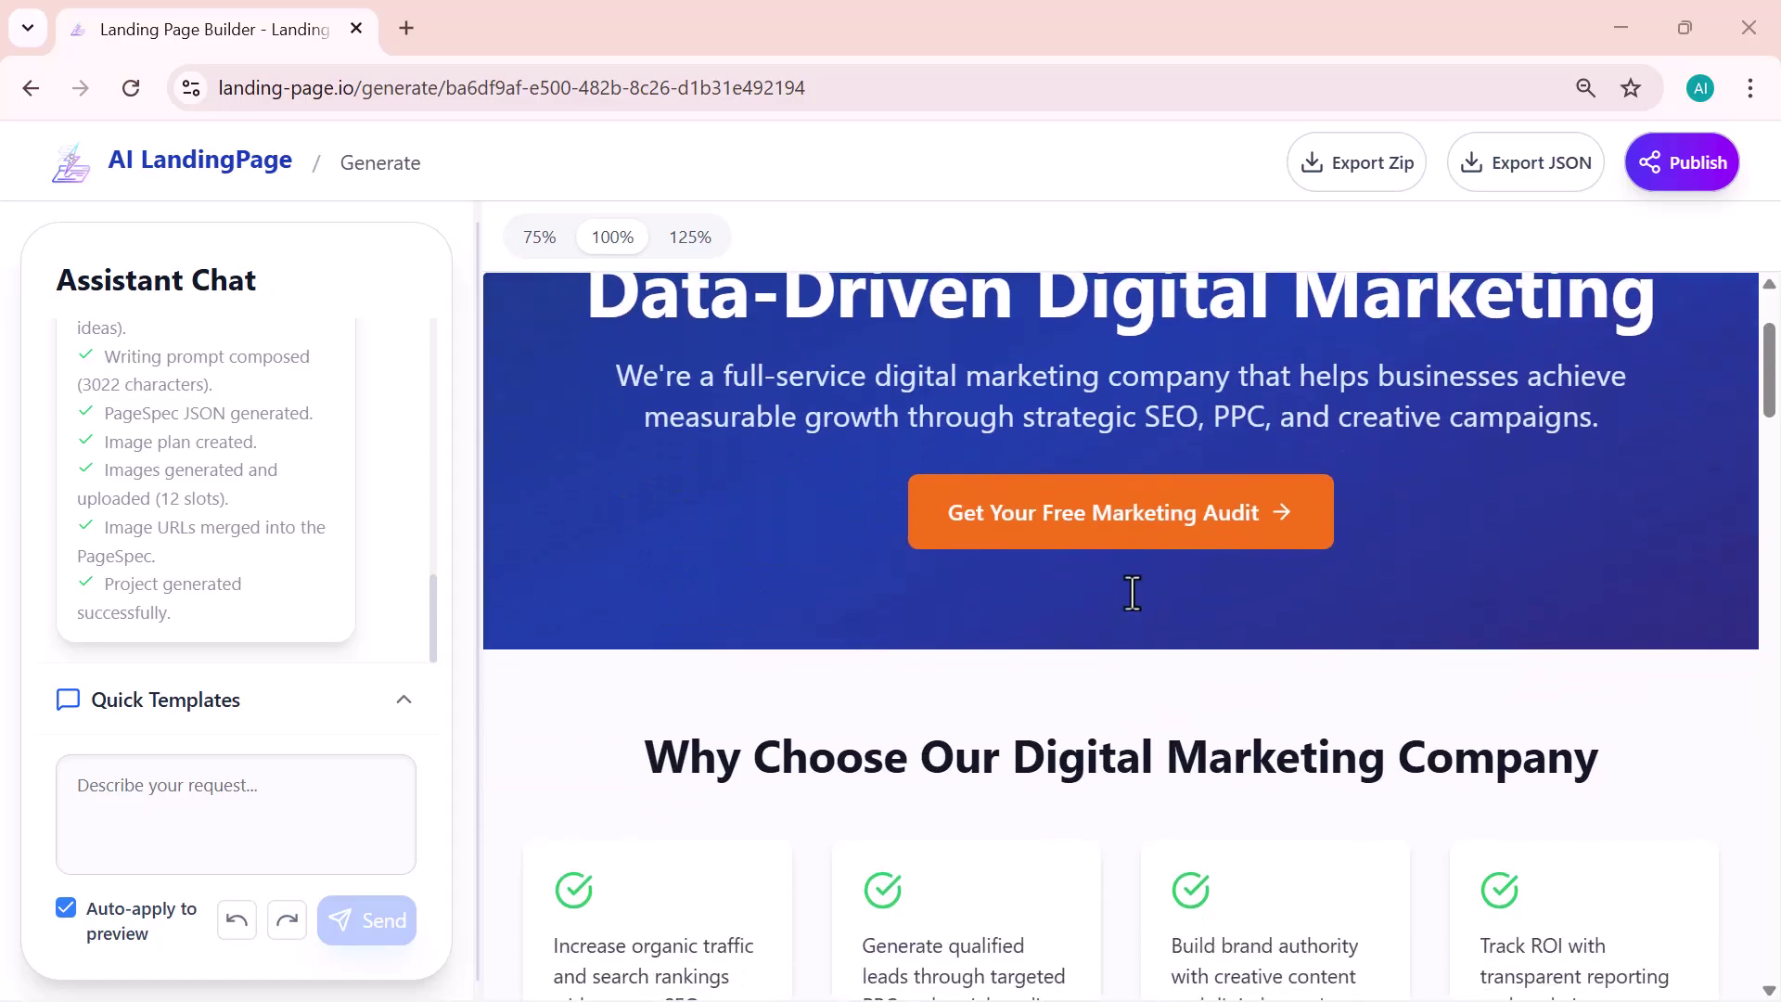
pyautogui.scroll(-3, 1132, 594)
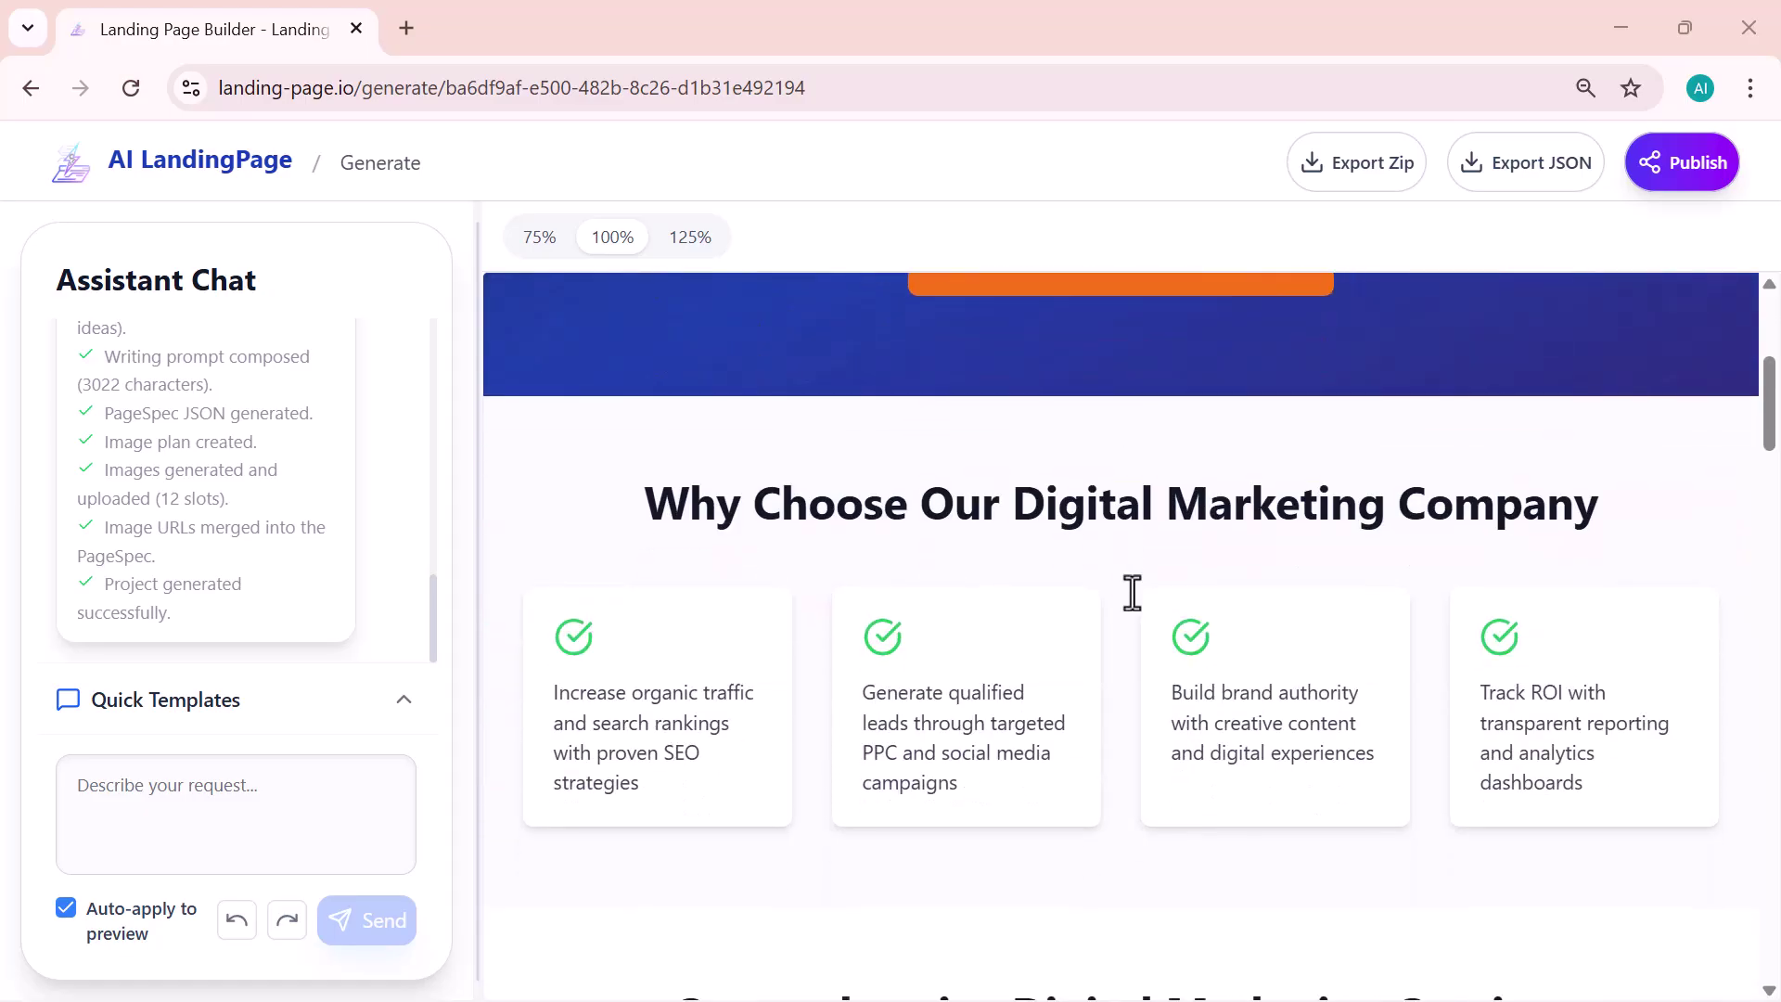
pyautogui.scroll(-7, 1132, 594)
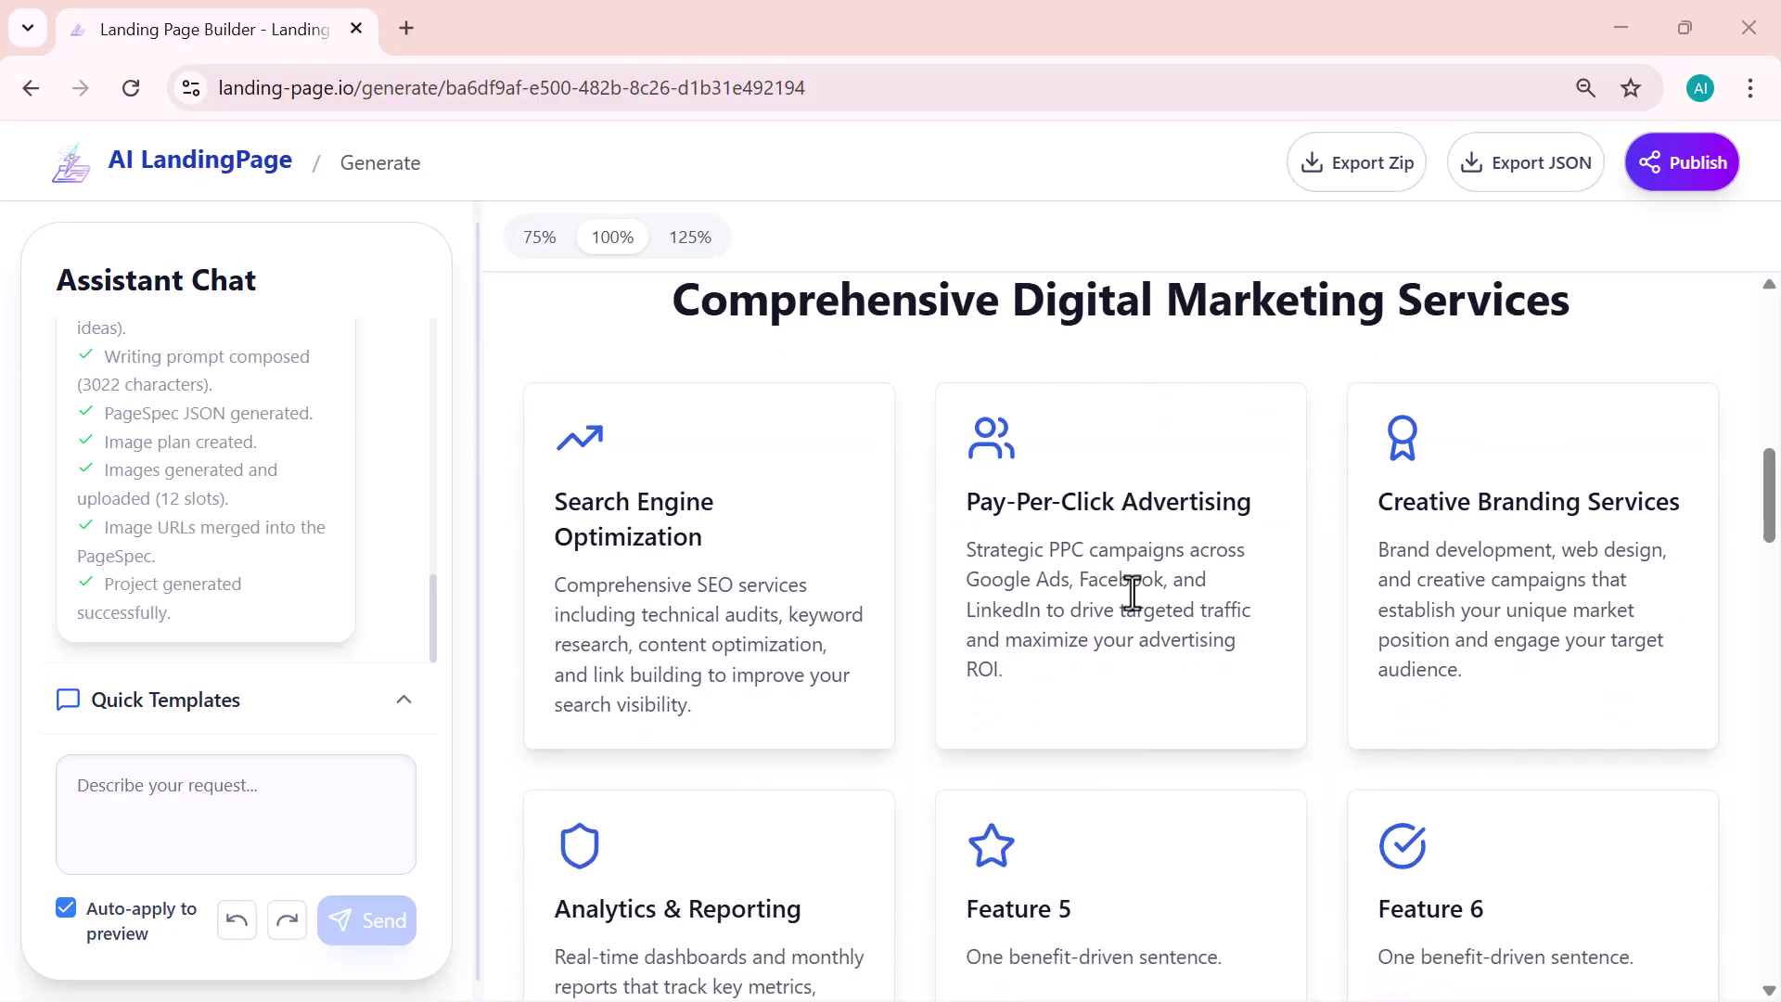
pyautogui.scroll(-5, 1132, 594)
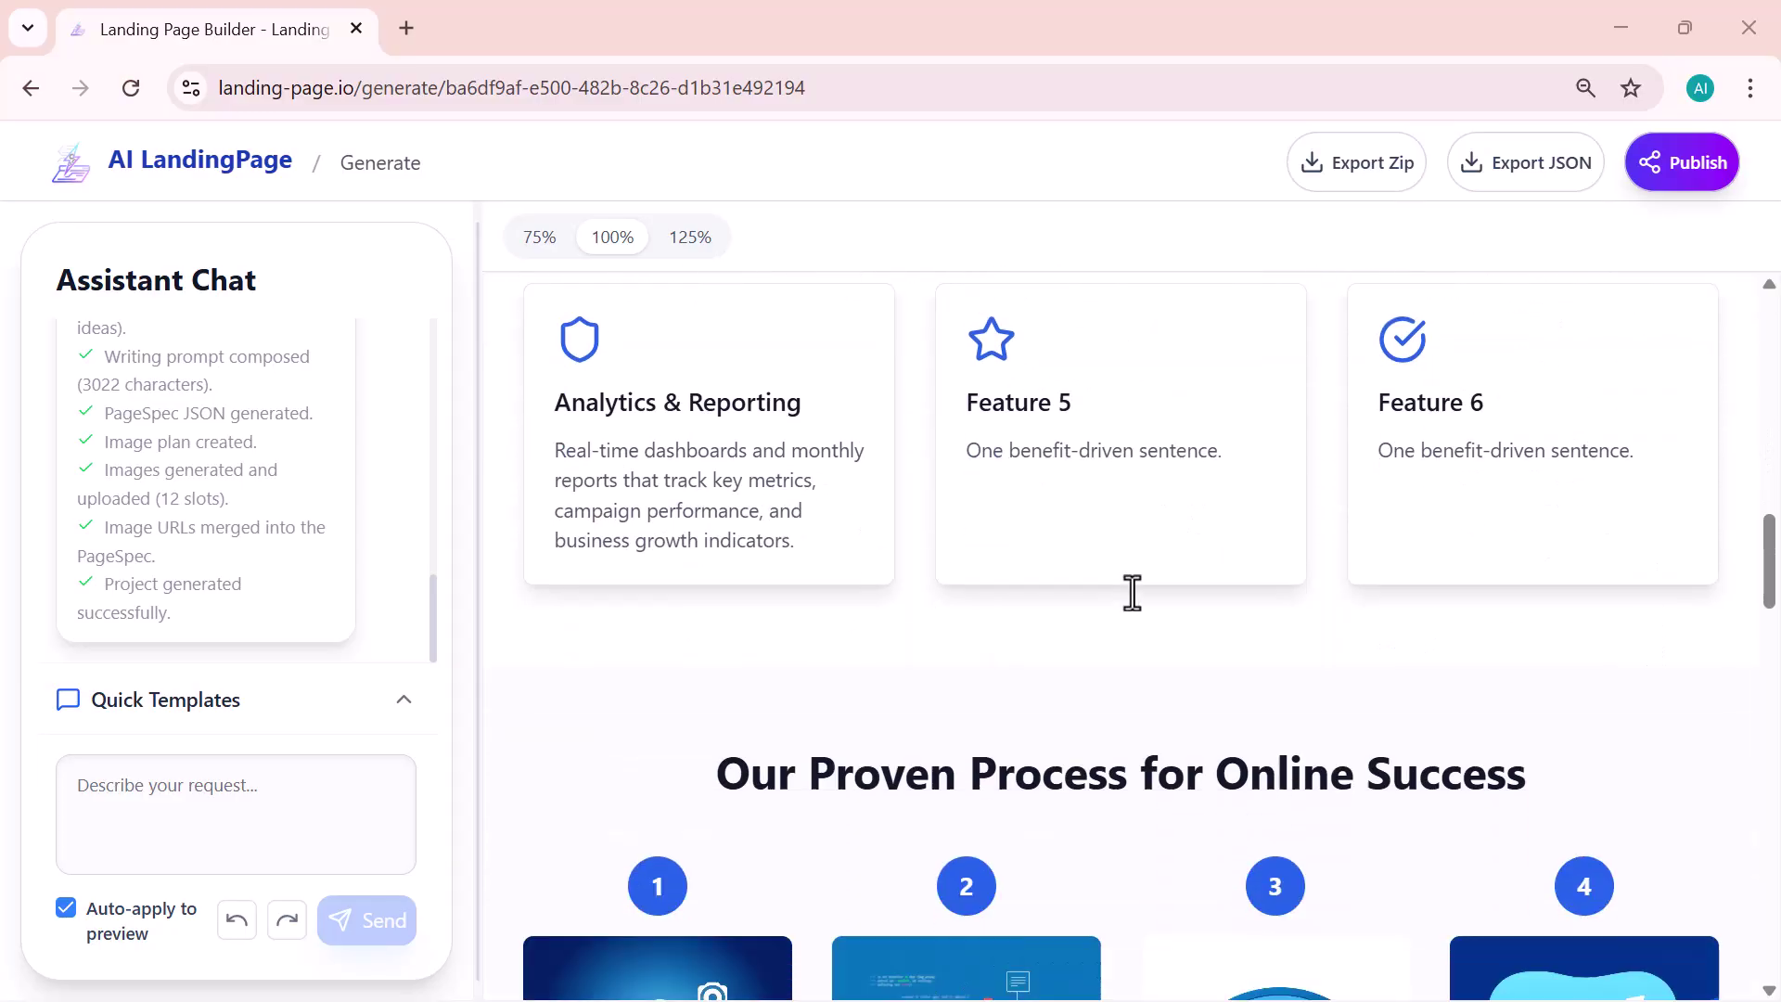
pyautogui.scroll(-3, 1132, 593)
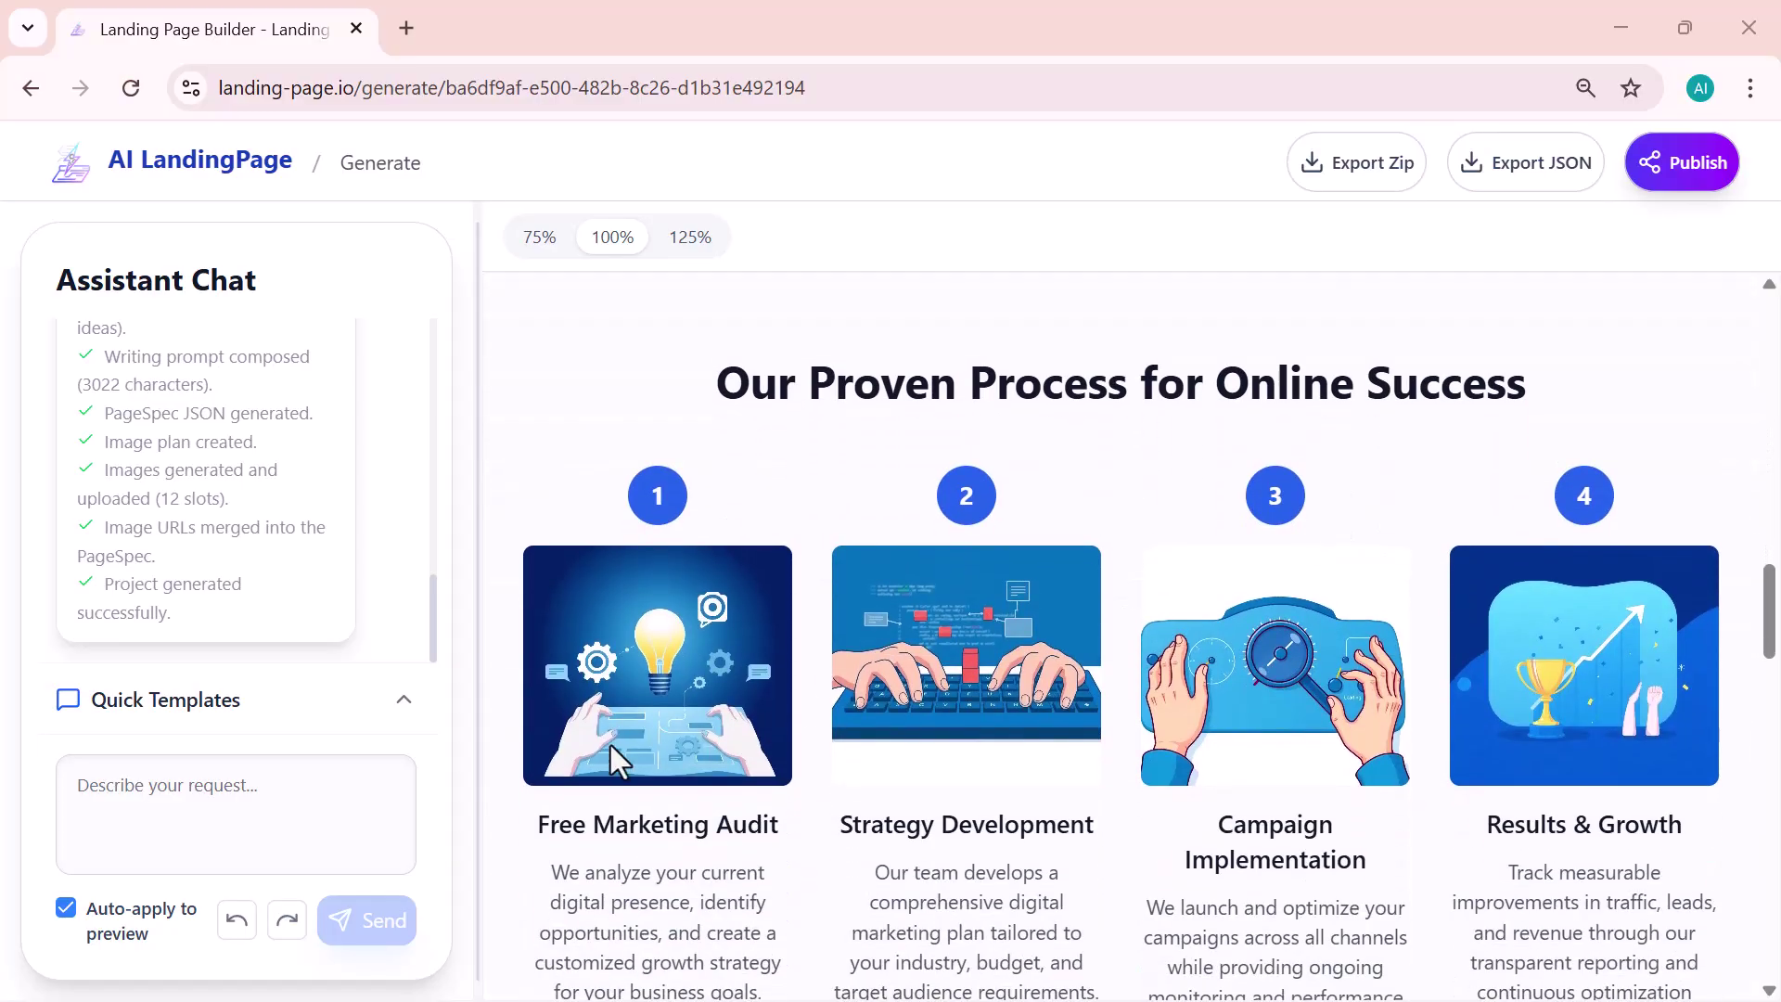
pyautogui.scroll(-1, 700, 749)
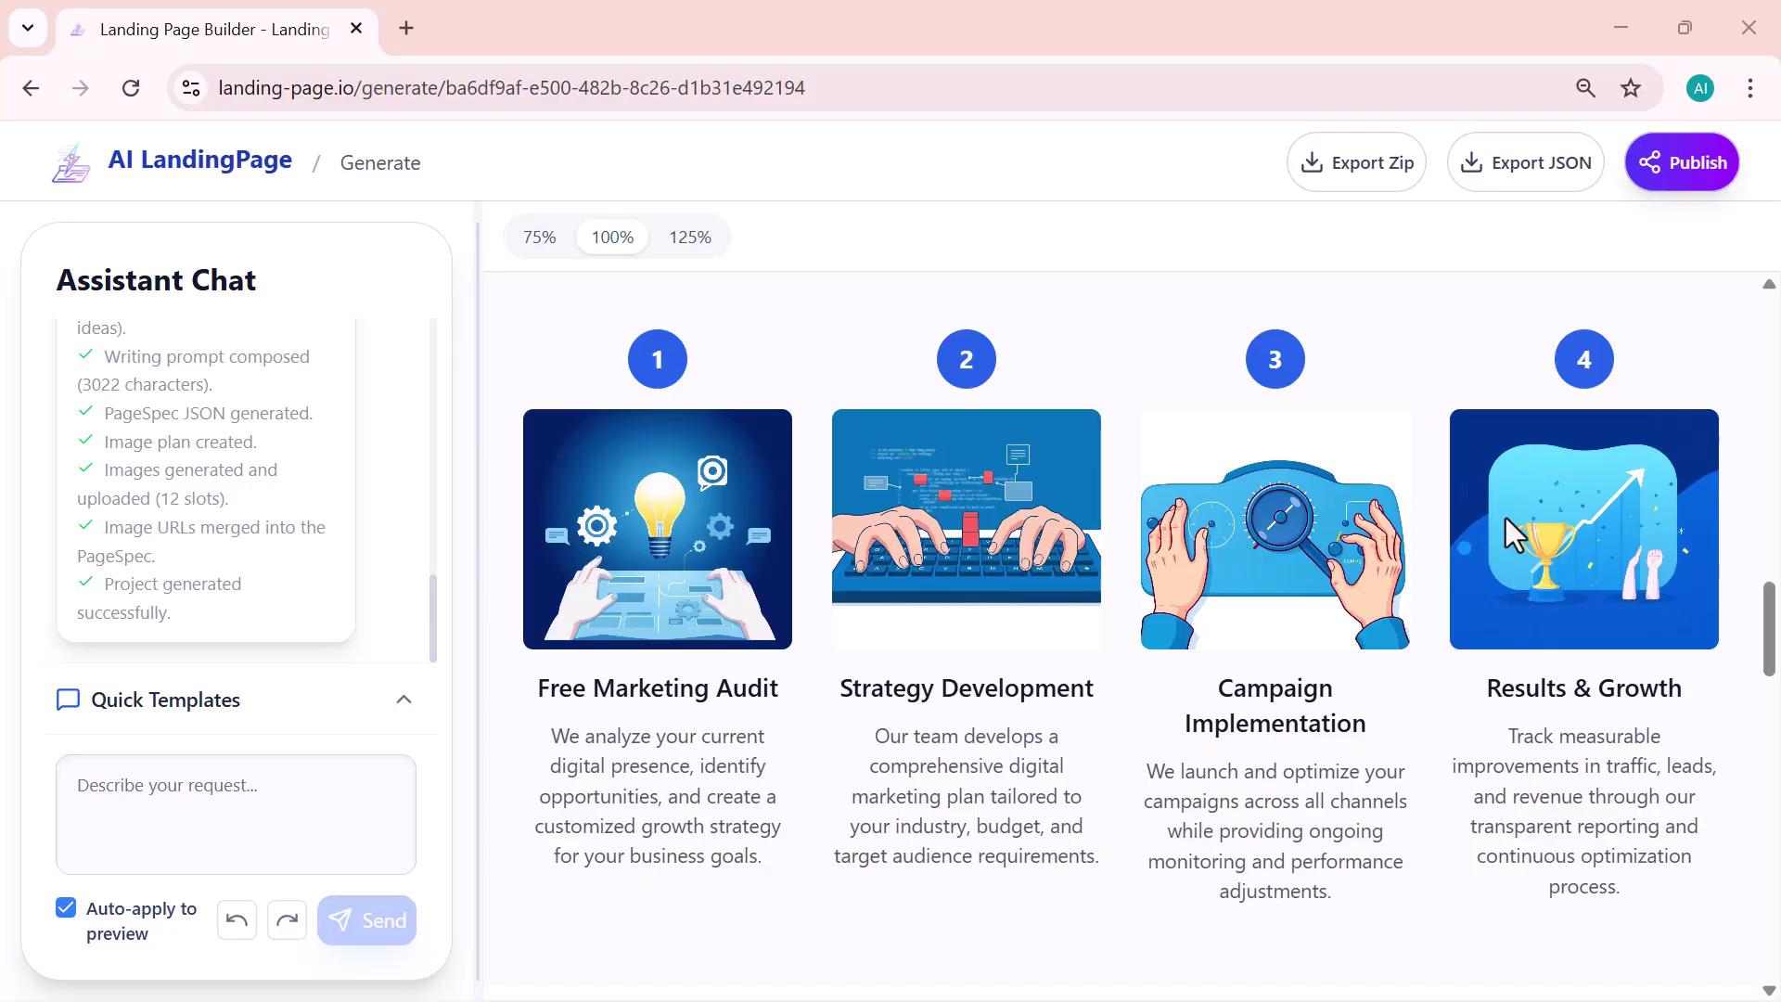
pyautogui.scroll(-5, 1506, 517)
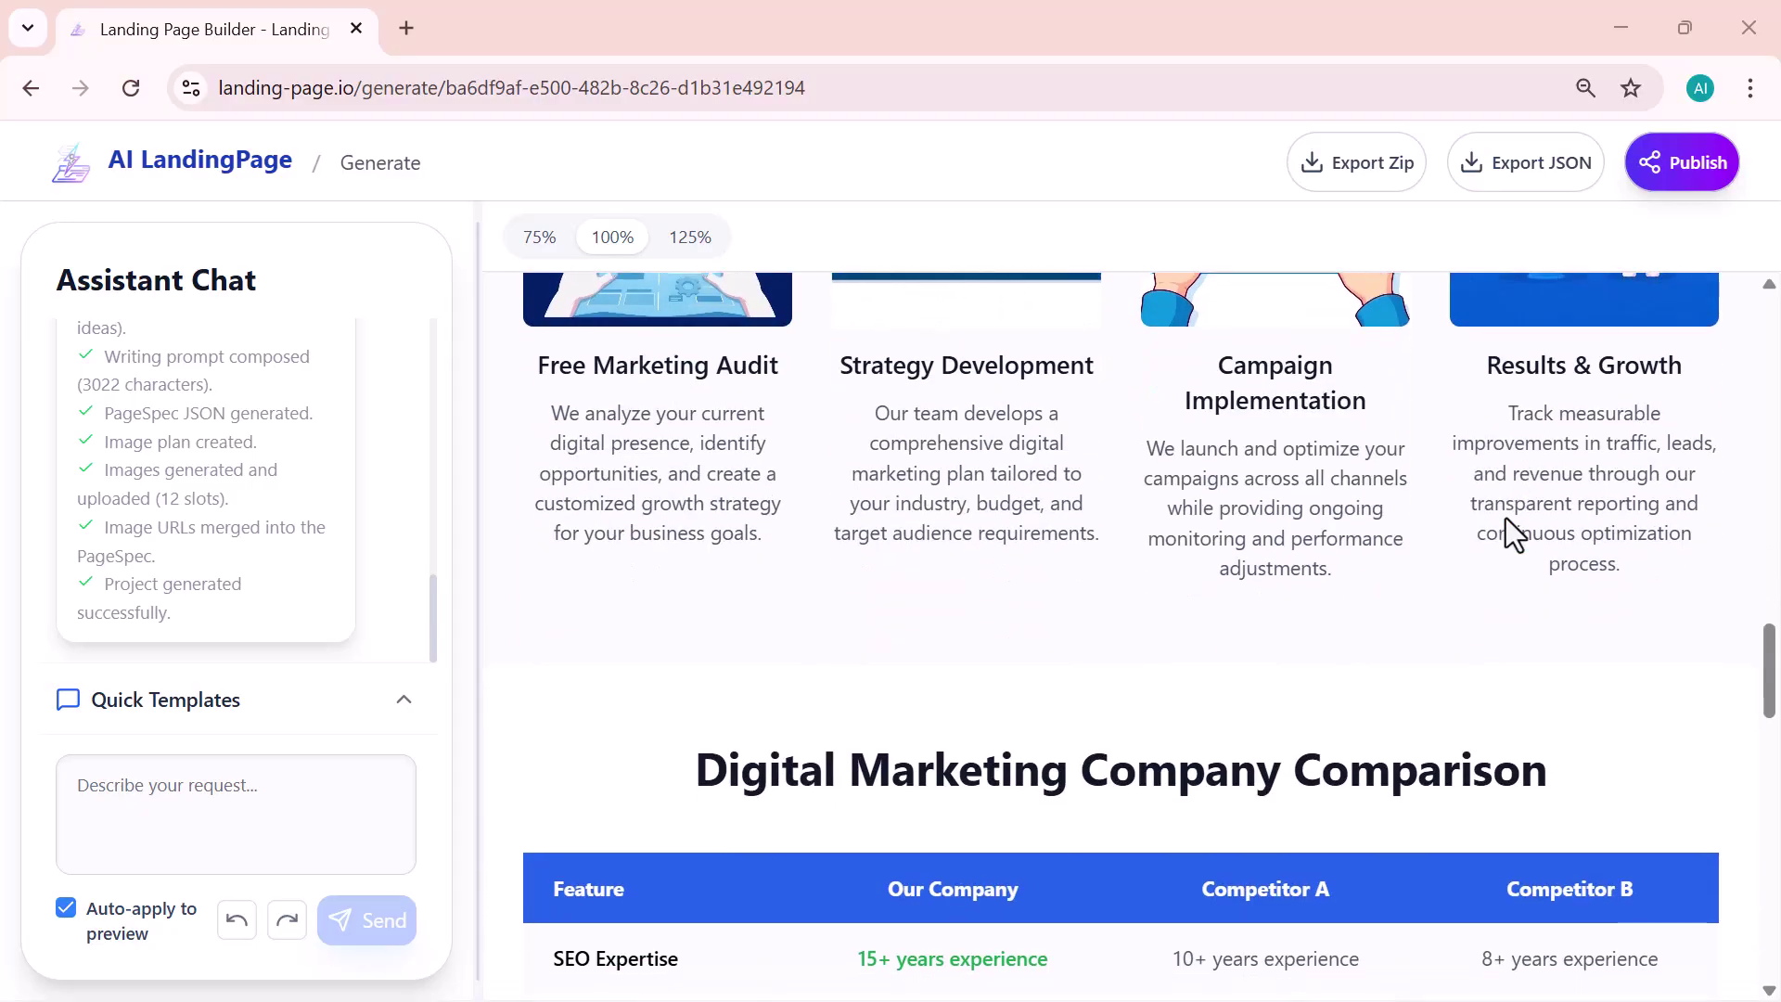
pyautogui.scroll(-1, 1505, 518)
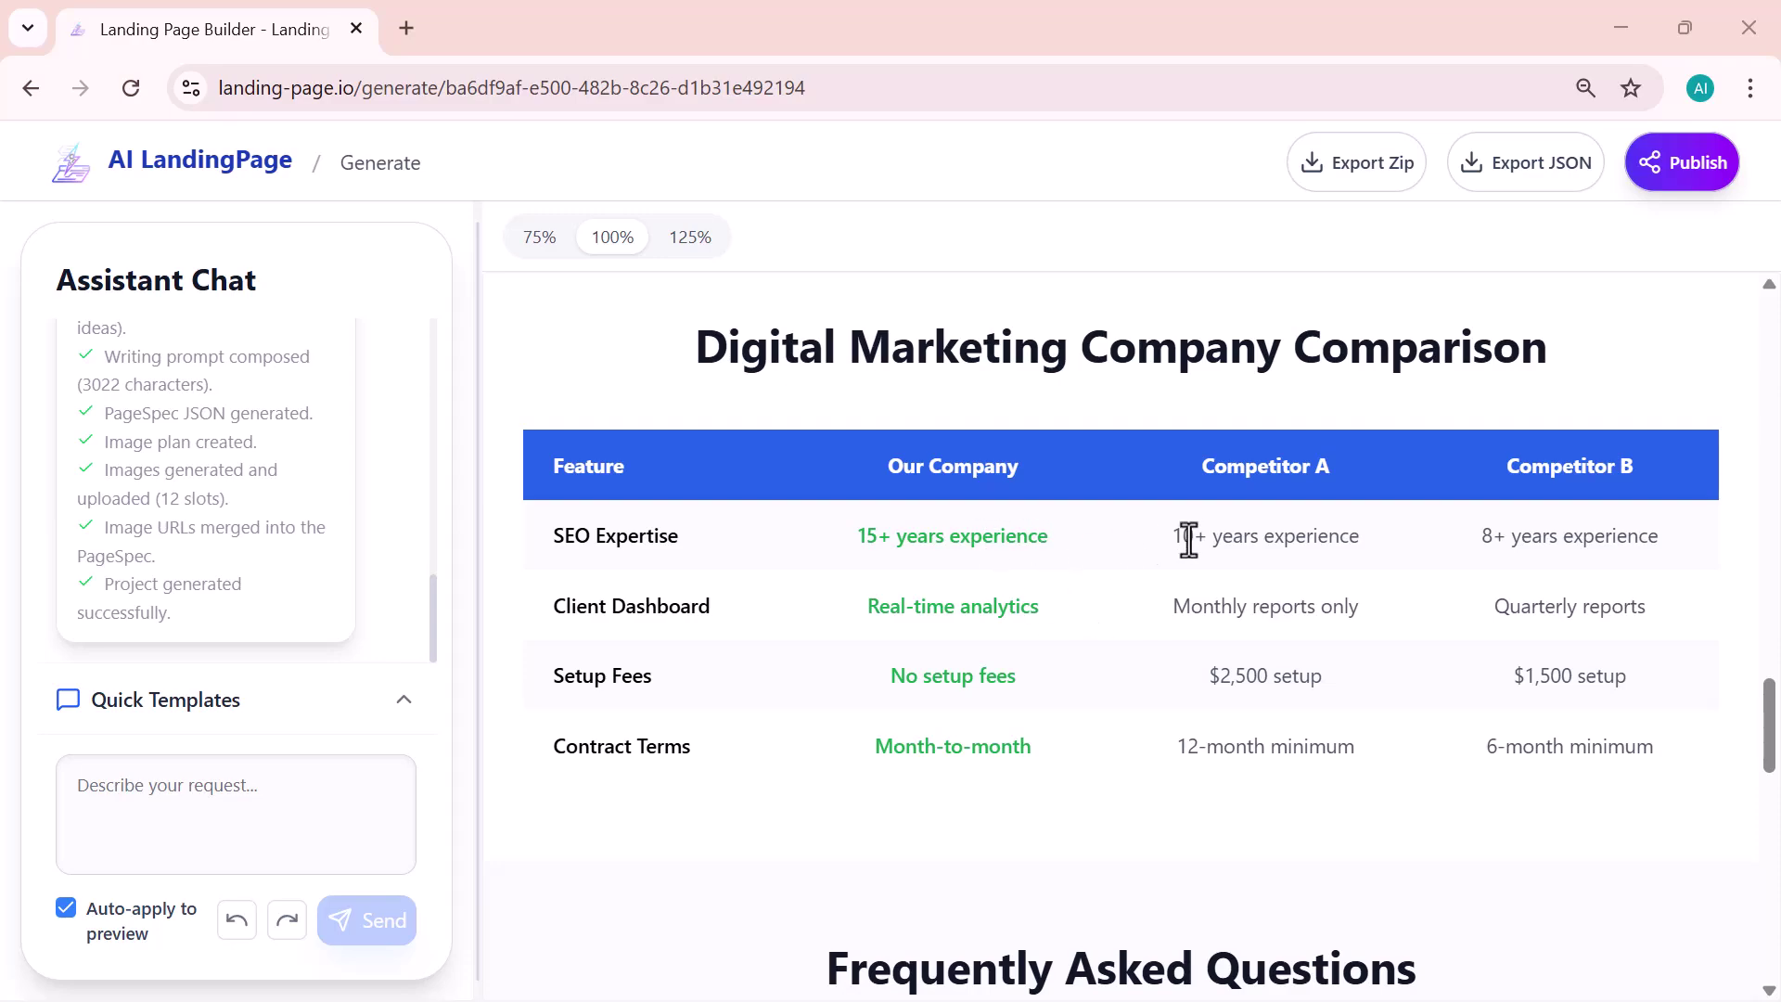
pyautogui.scroll(-1, 1072, 604)
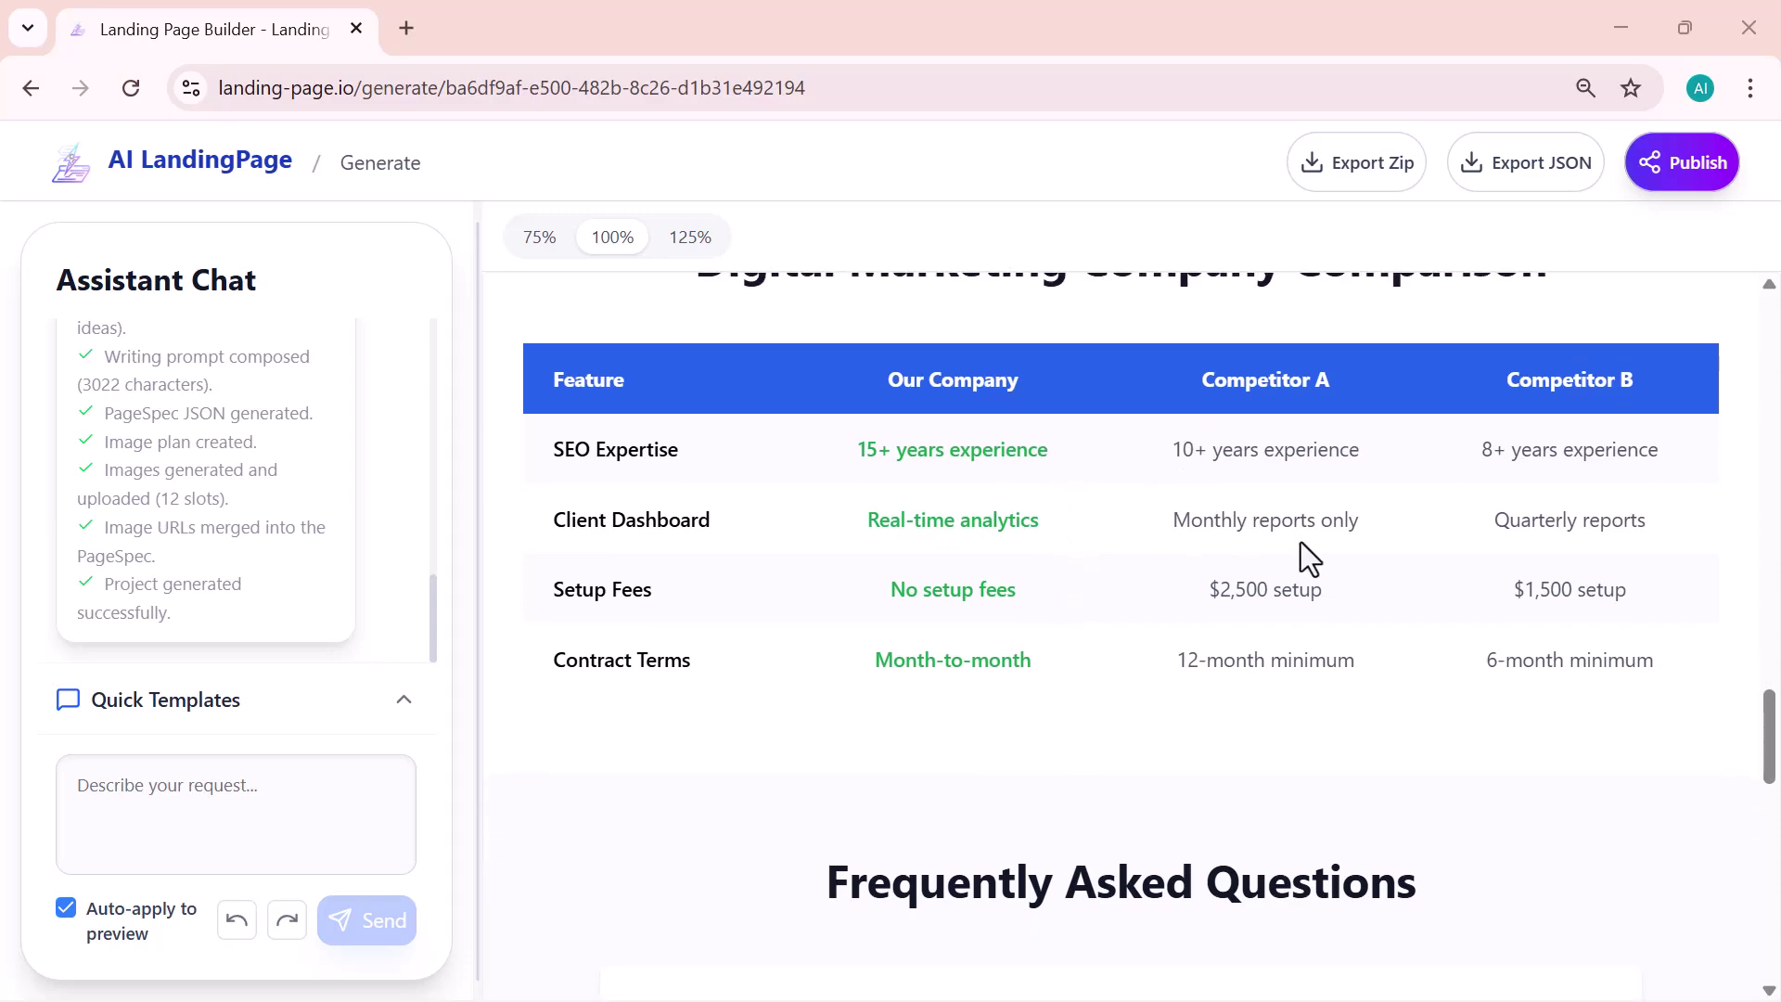
pyautogui.scroll(-5, 1289, 620)
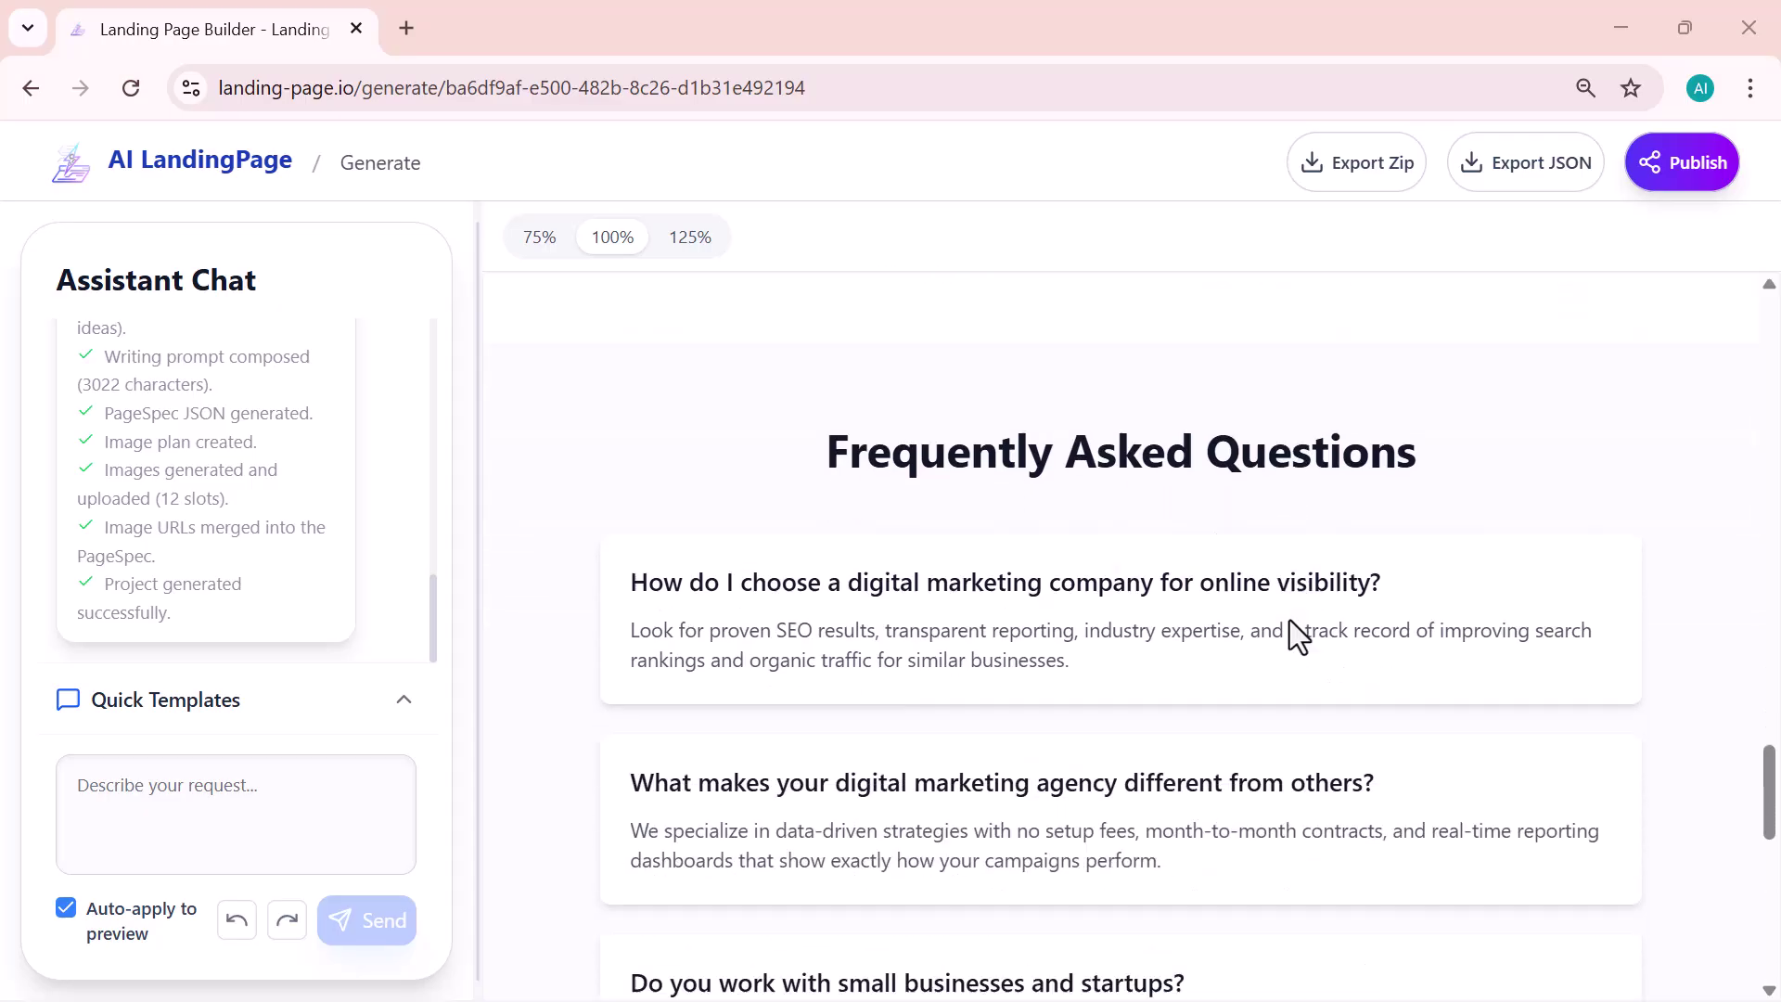
pyautogui.scroll(-1, 1290, 619)
pyautogui.scroll(-5, 1113, 565)
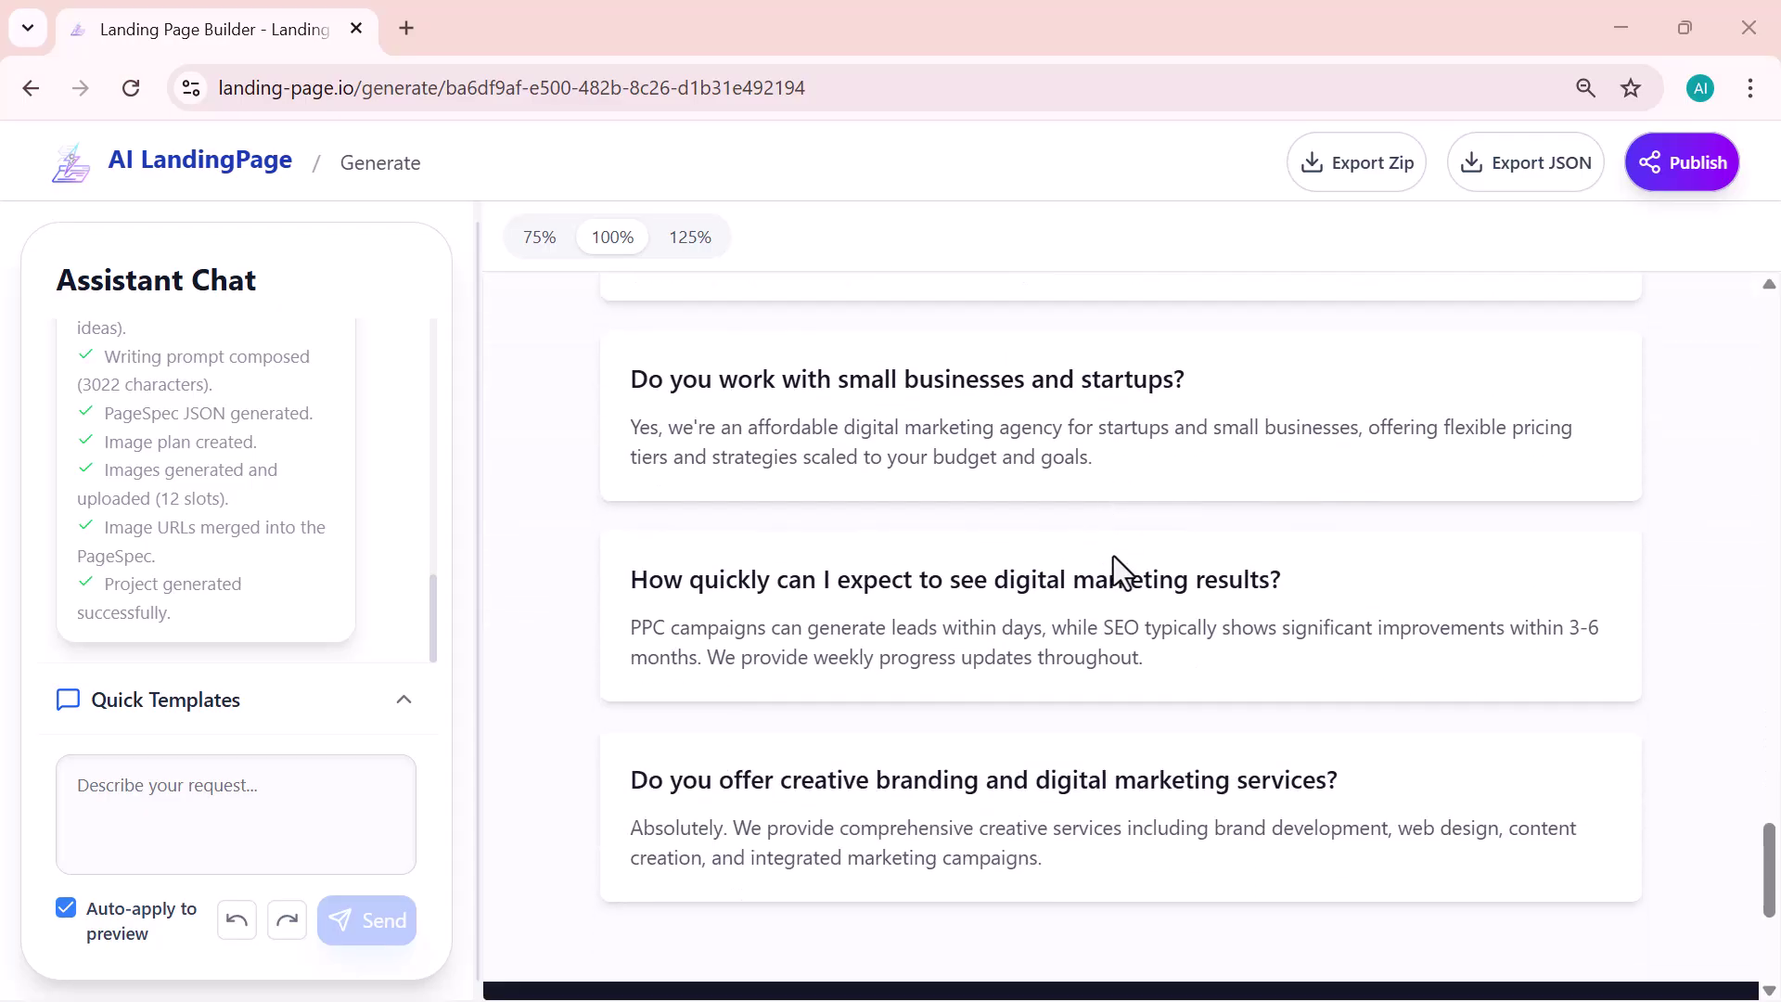
pyautogui.scroll(-4, 1009, 588)
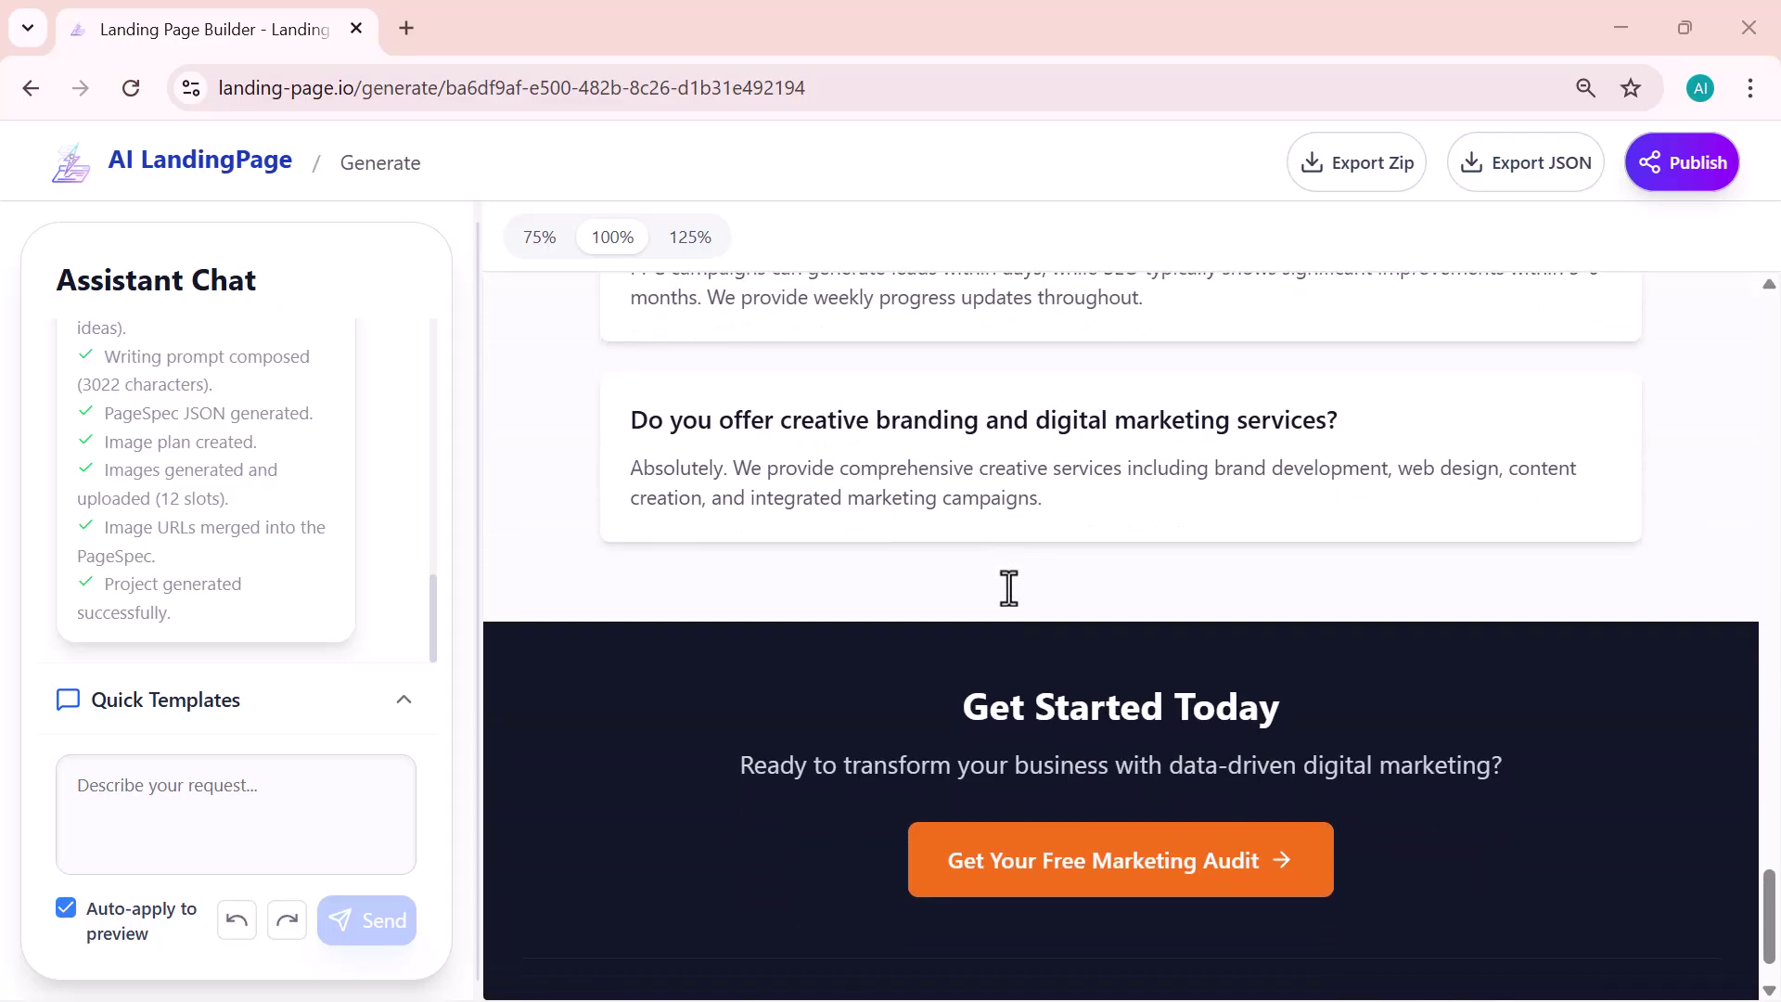
pyautogui.scroll(-1, 1009, 588)
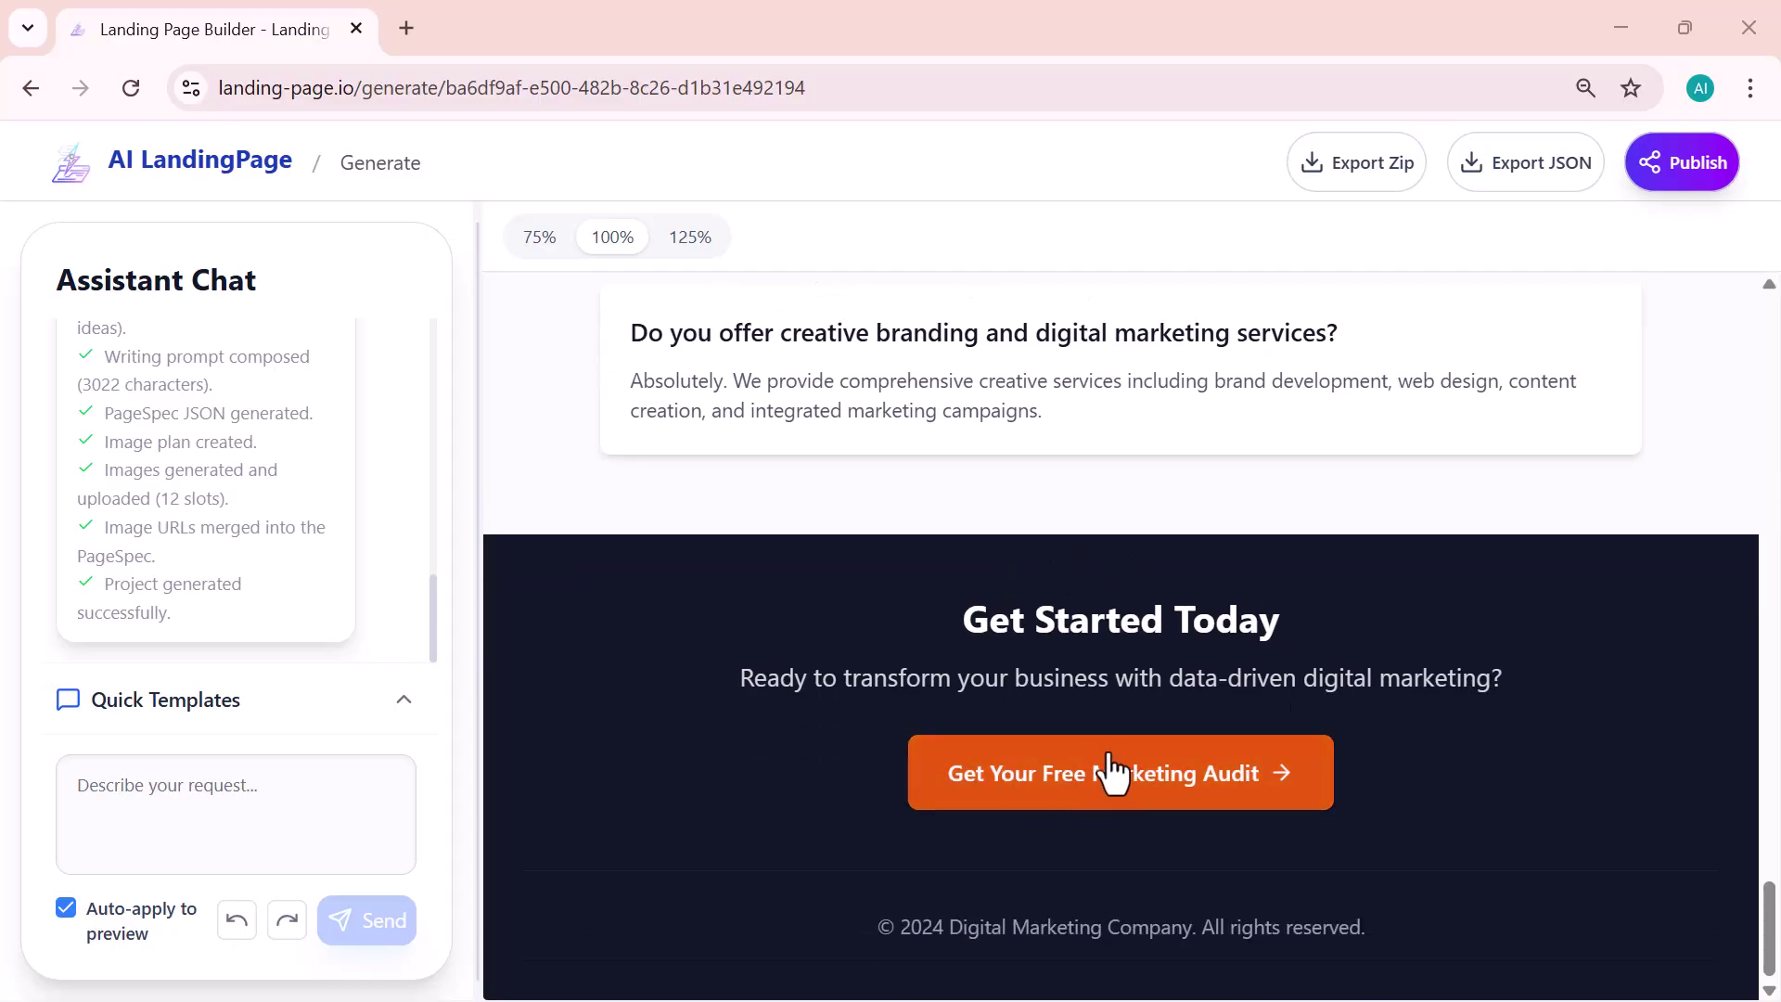
pyautogui.scroll(20, 612, 732)
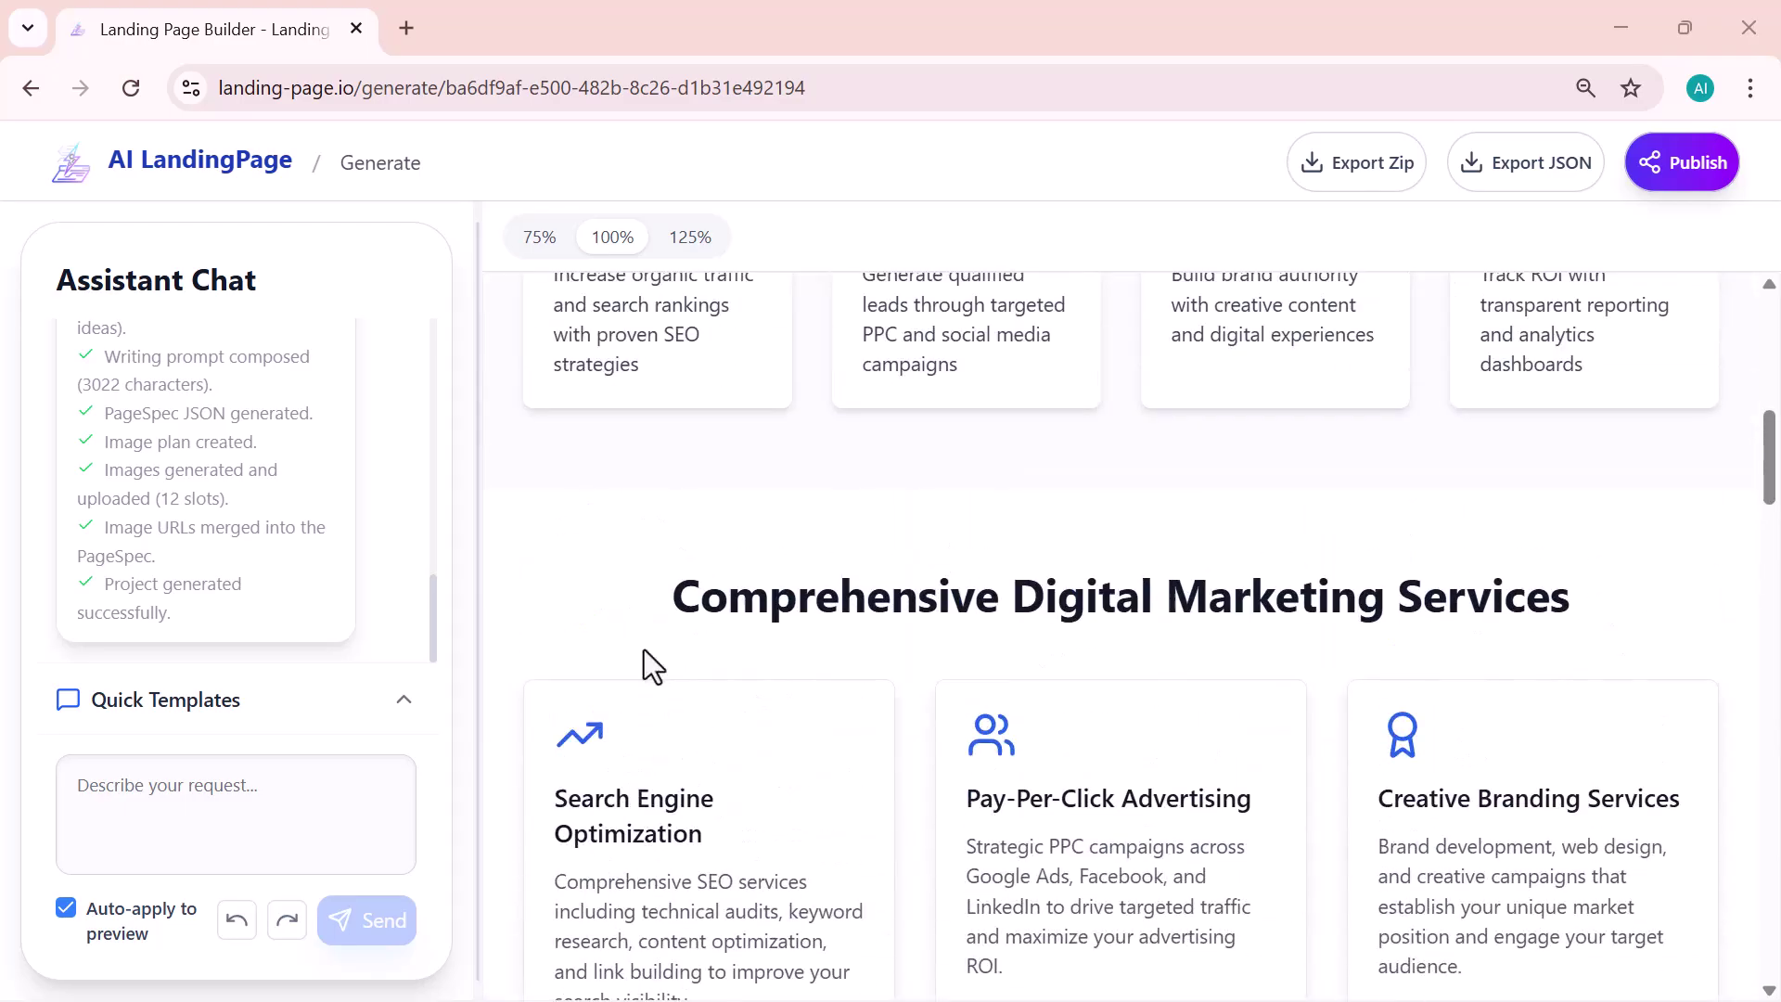
pyautogui.scroll(10, 795, 449)
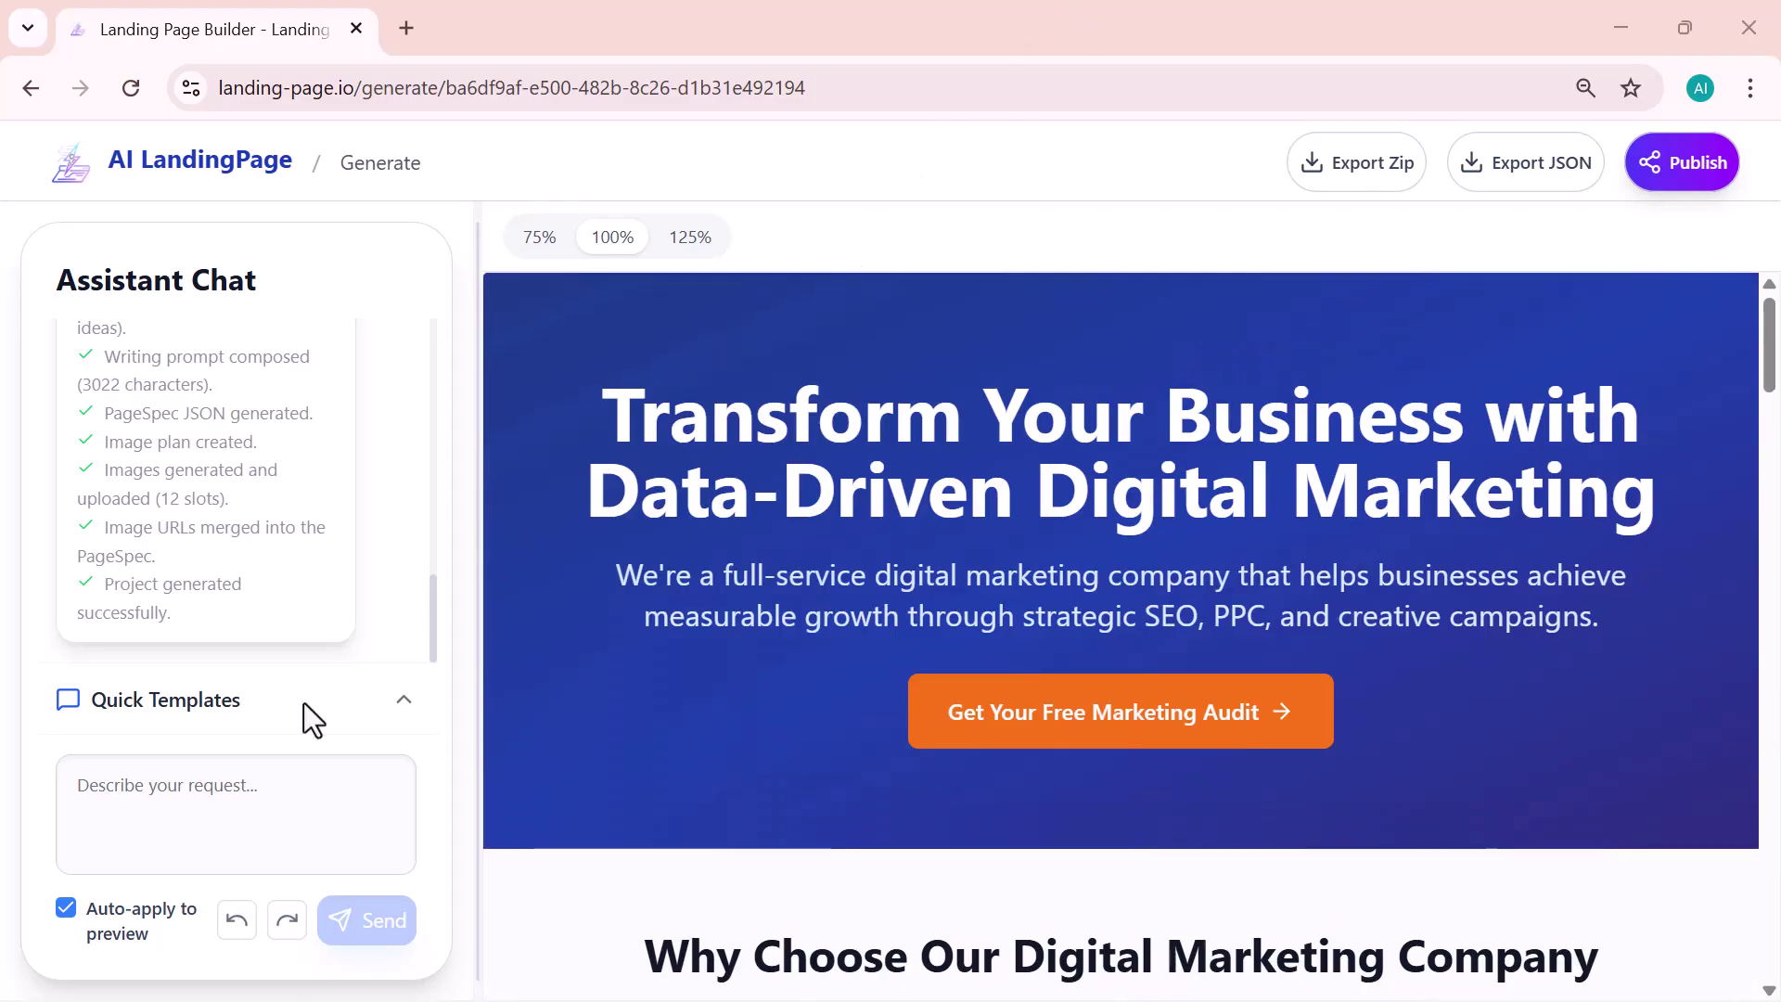
# Send the Quick Template request 'Optimize the text and labels for clarity.' to the AI.
pyautogui.click(205, 774)
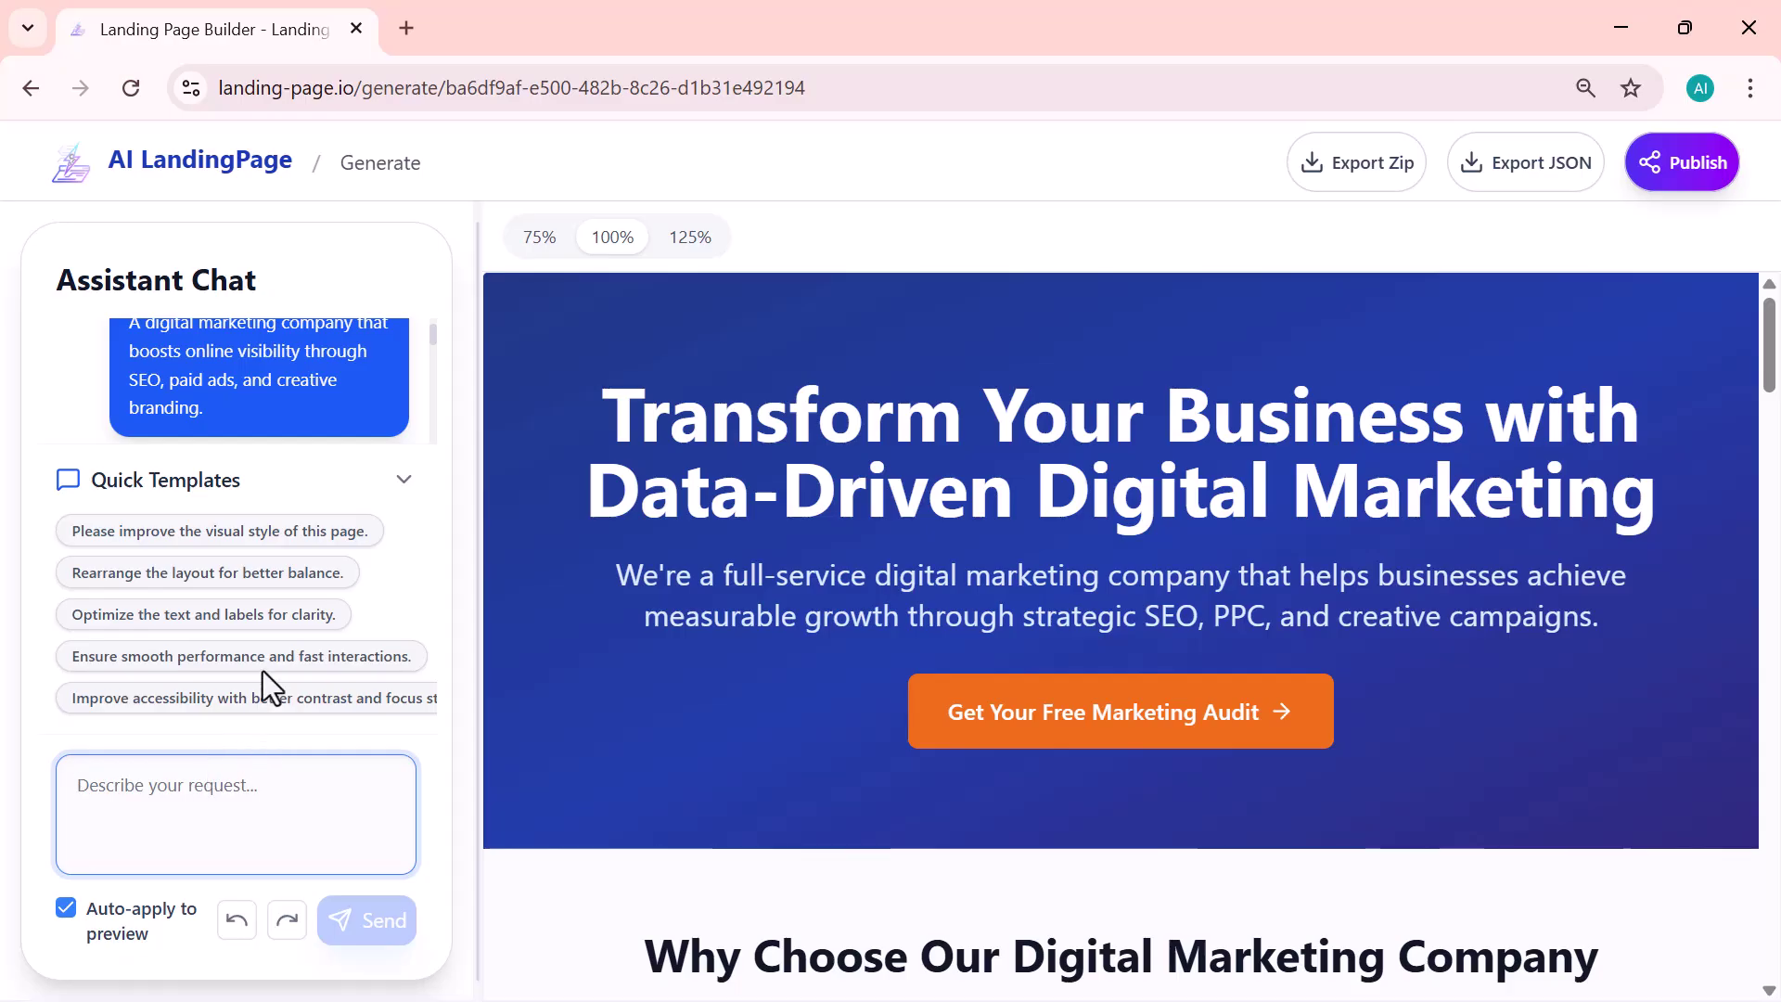
pyautogui.click(206, 614)
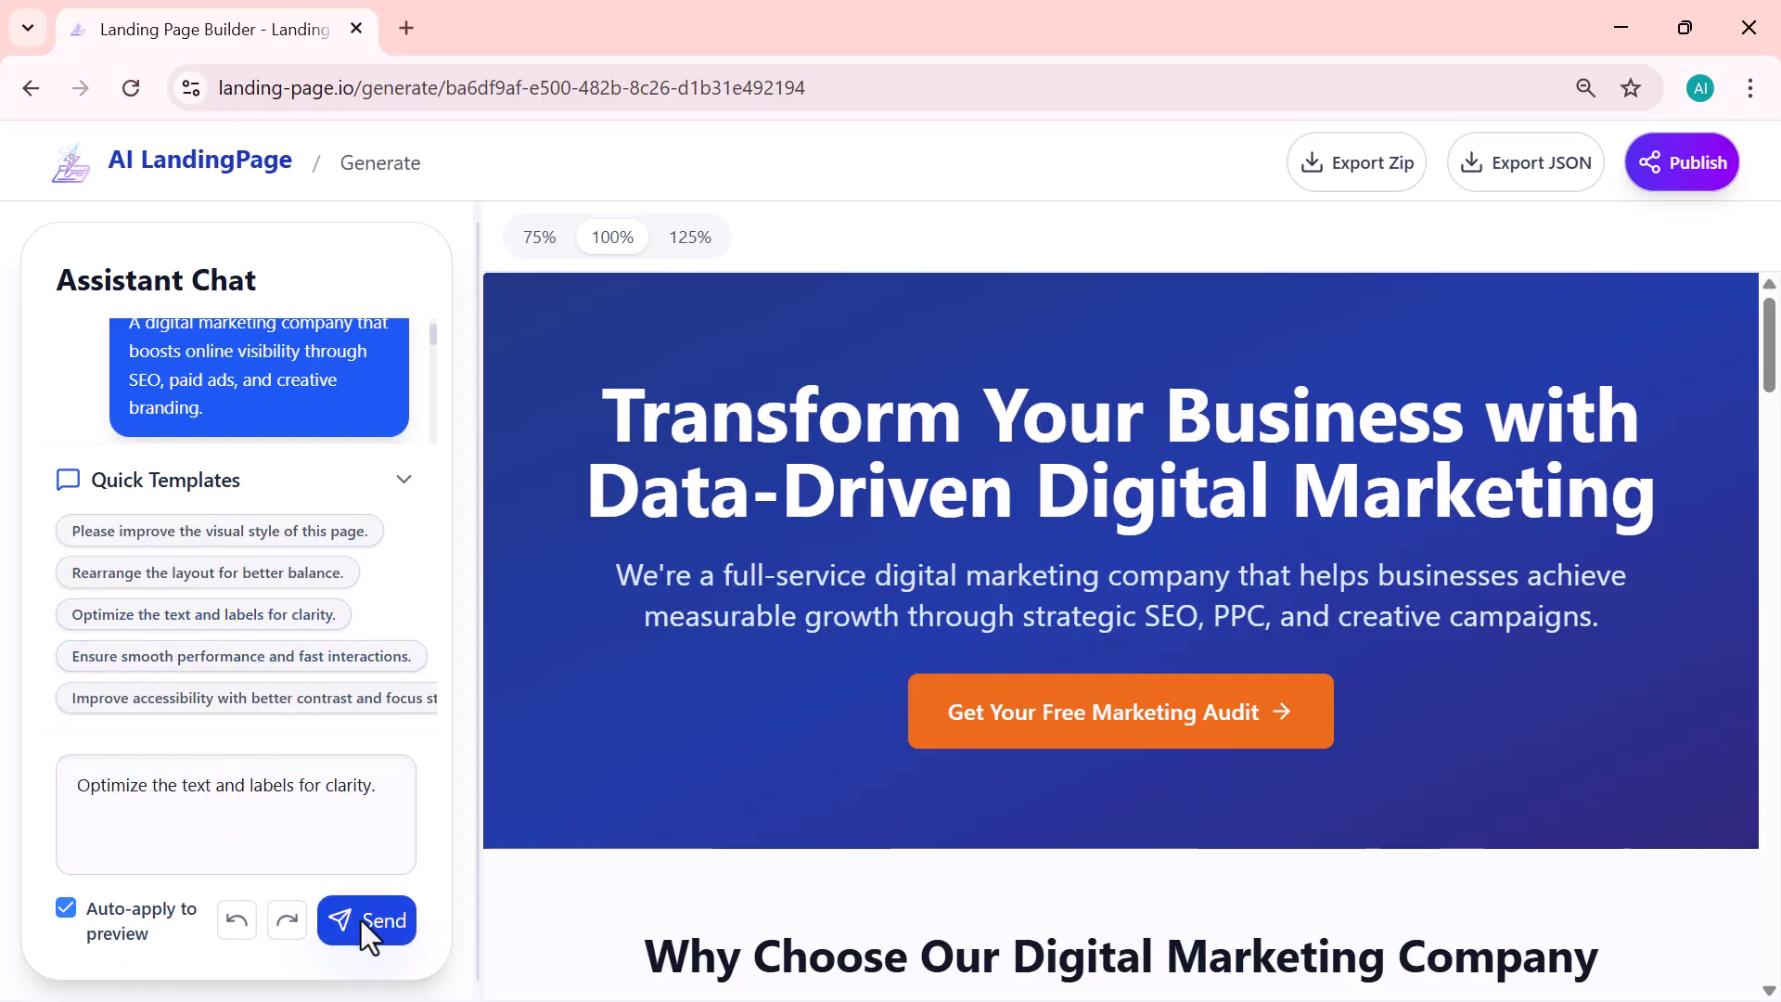
pyautogui.click(363, 926)
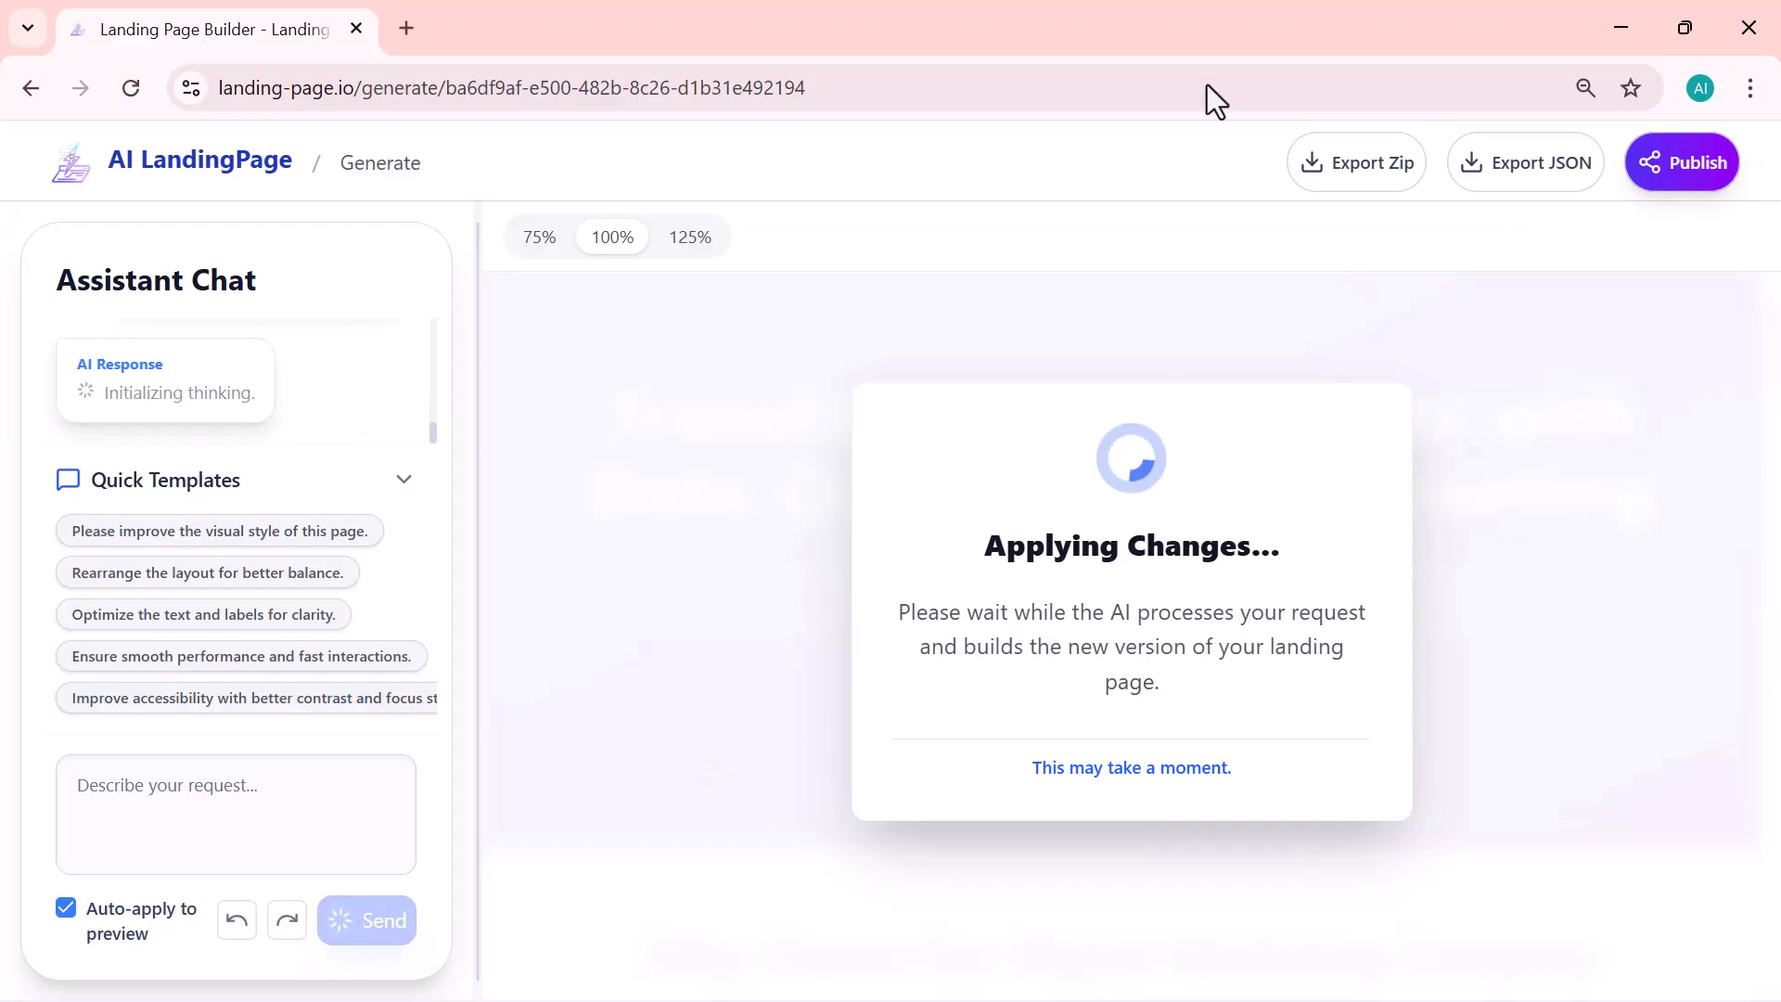
pyautogui.scroll(-3, 1166, 582)
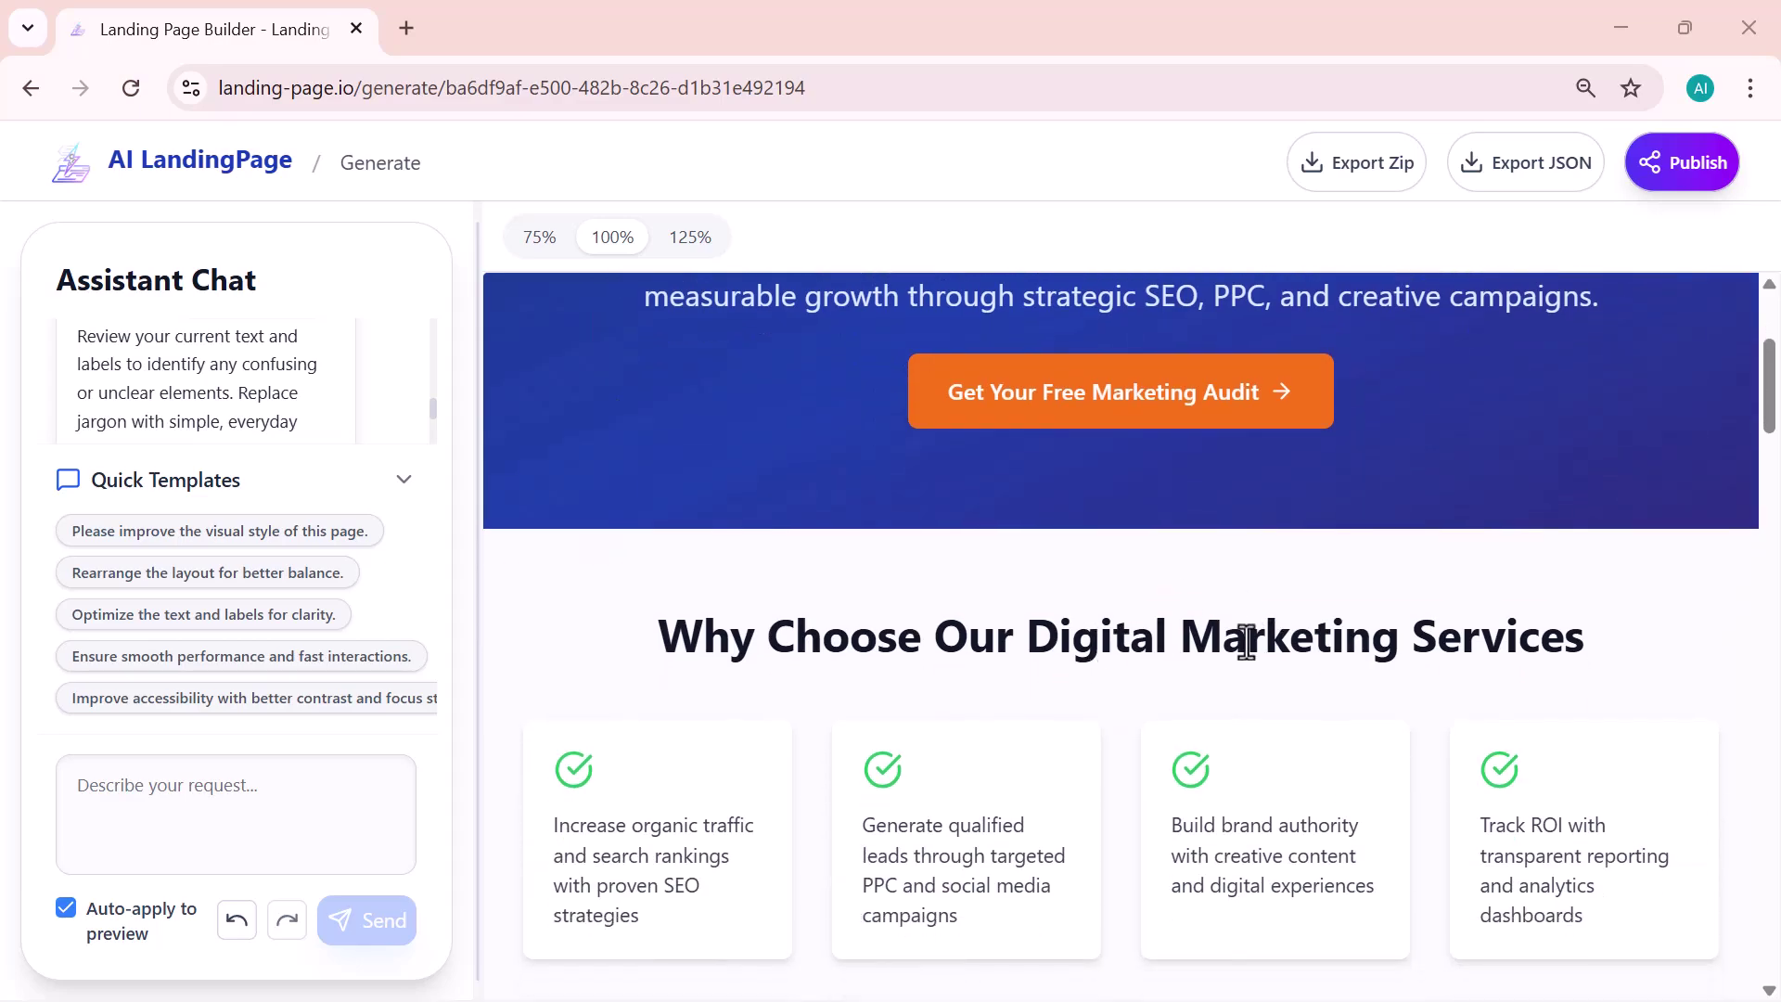
pyautogui.scroll(-6, 1244, 640)
pyautogui.scroll(-10, 1246, 640)
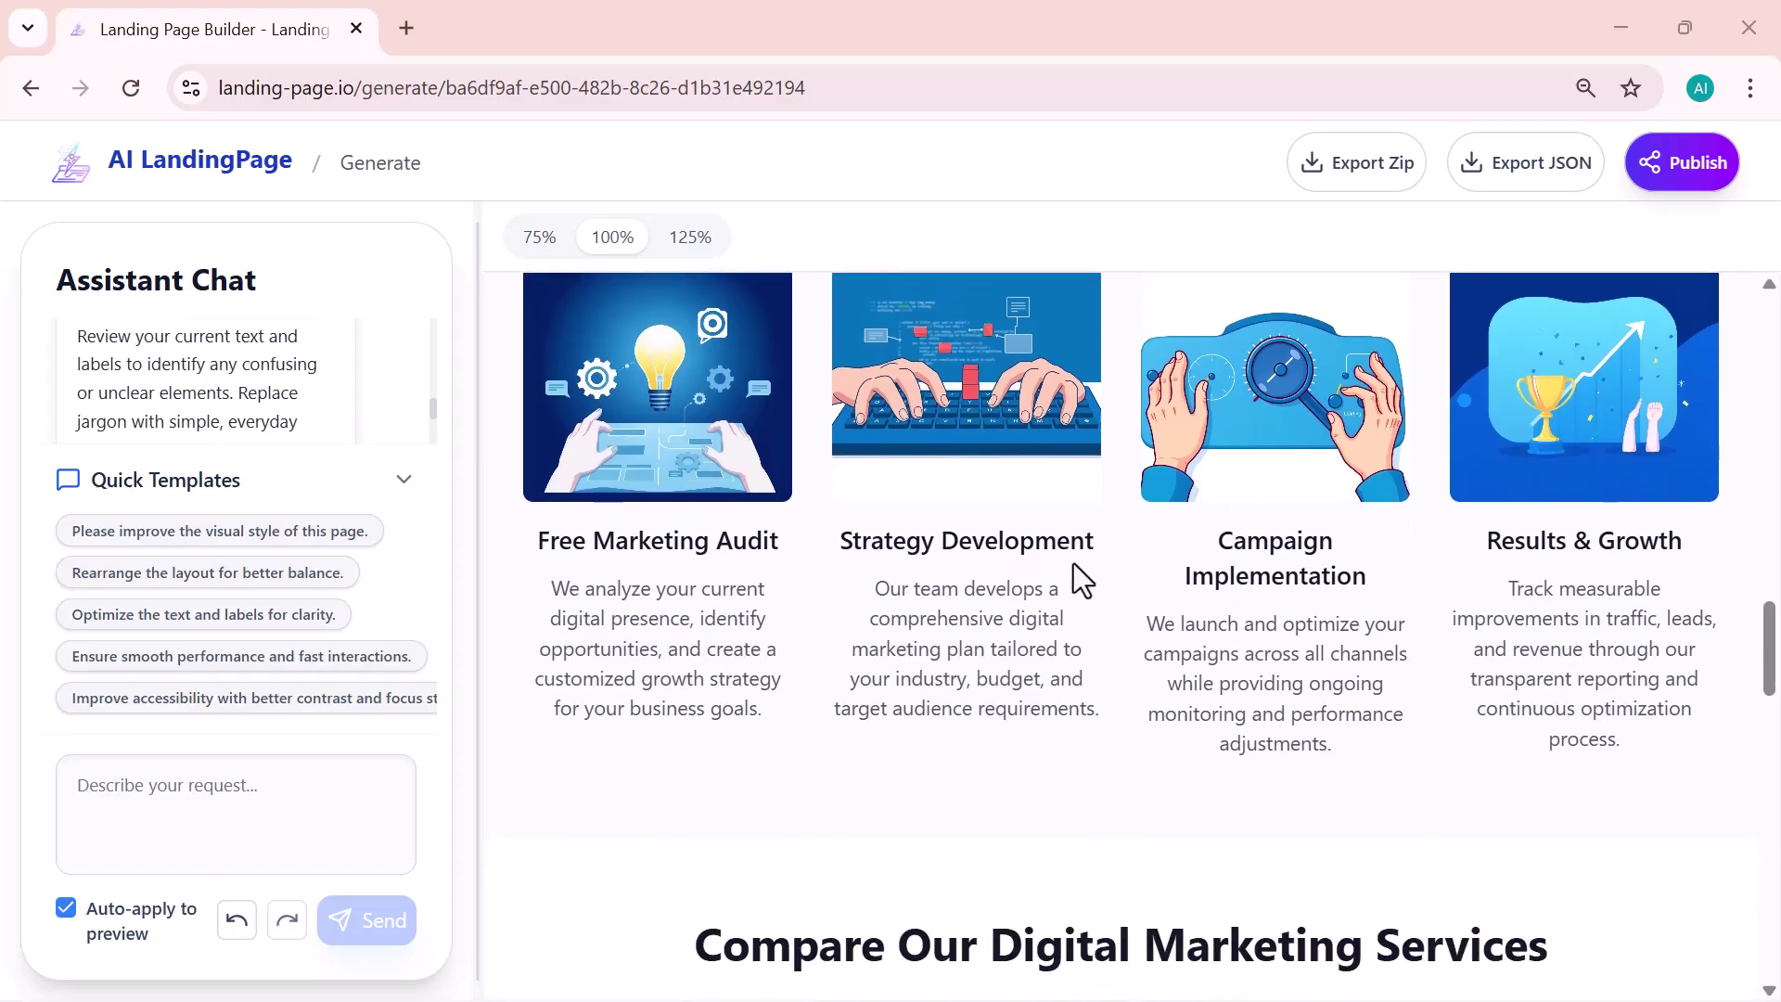
pyautogui.scroll(2, 987, 488)
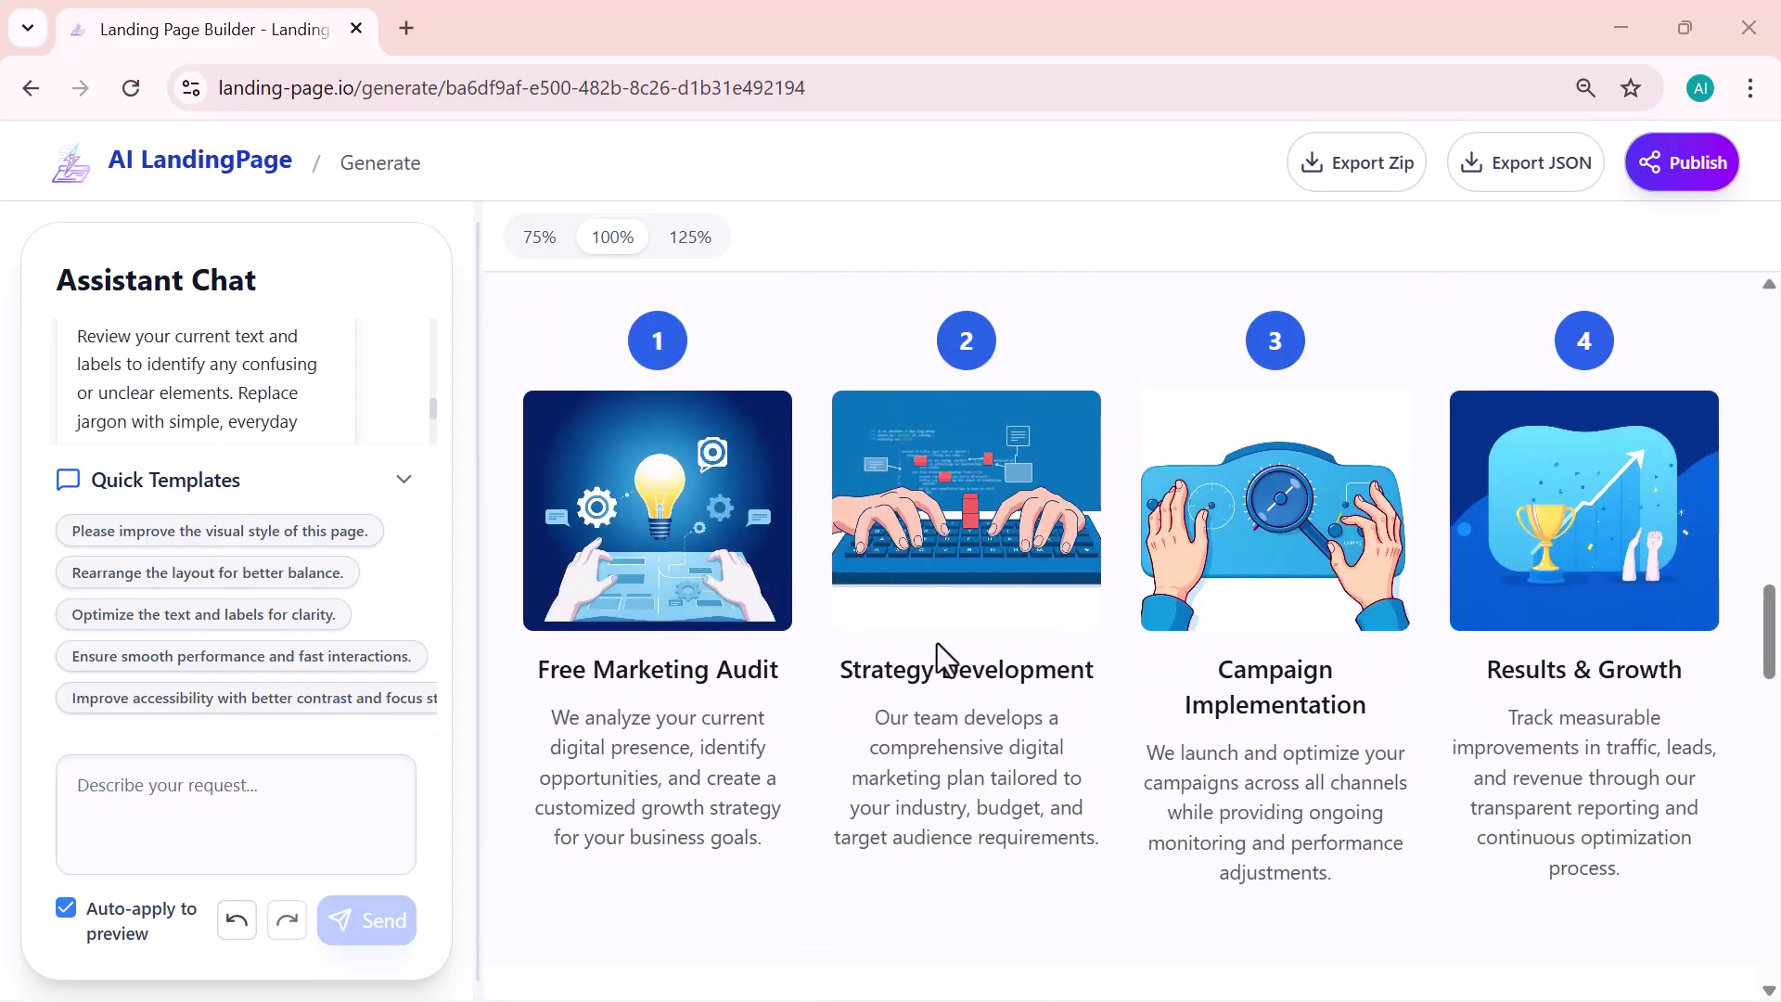
pyautogui.scroll(-10, 966, 688)
pyautogui.scroll(-10, 966, 689)
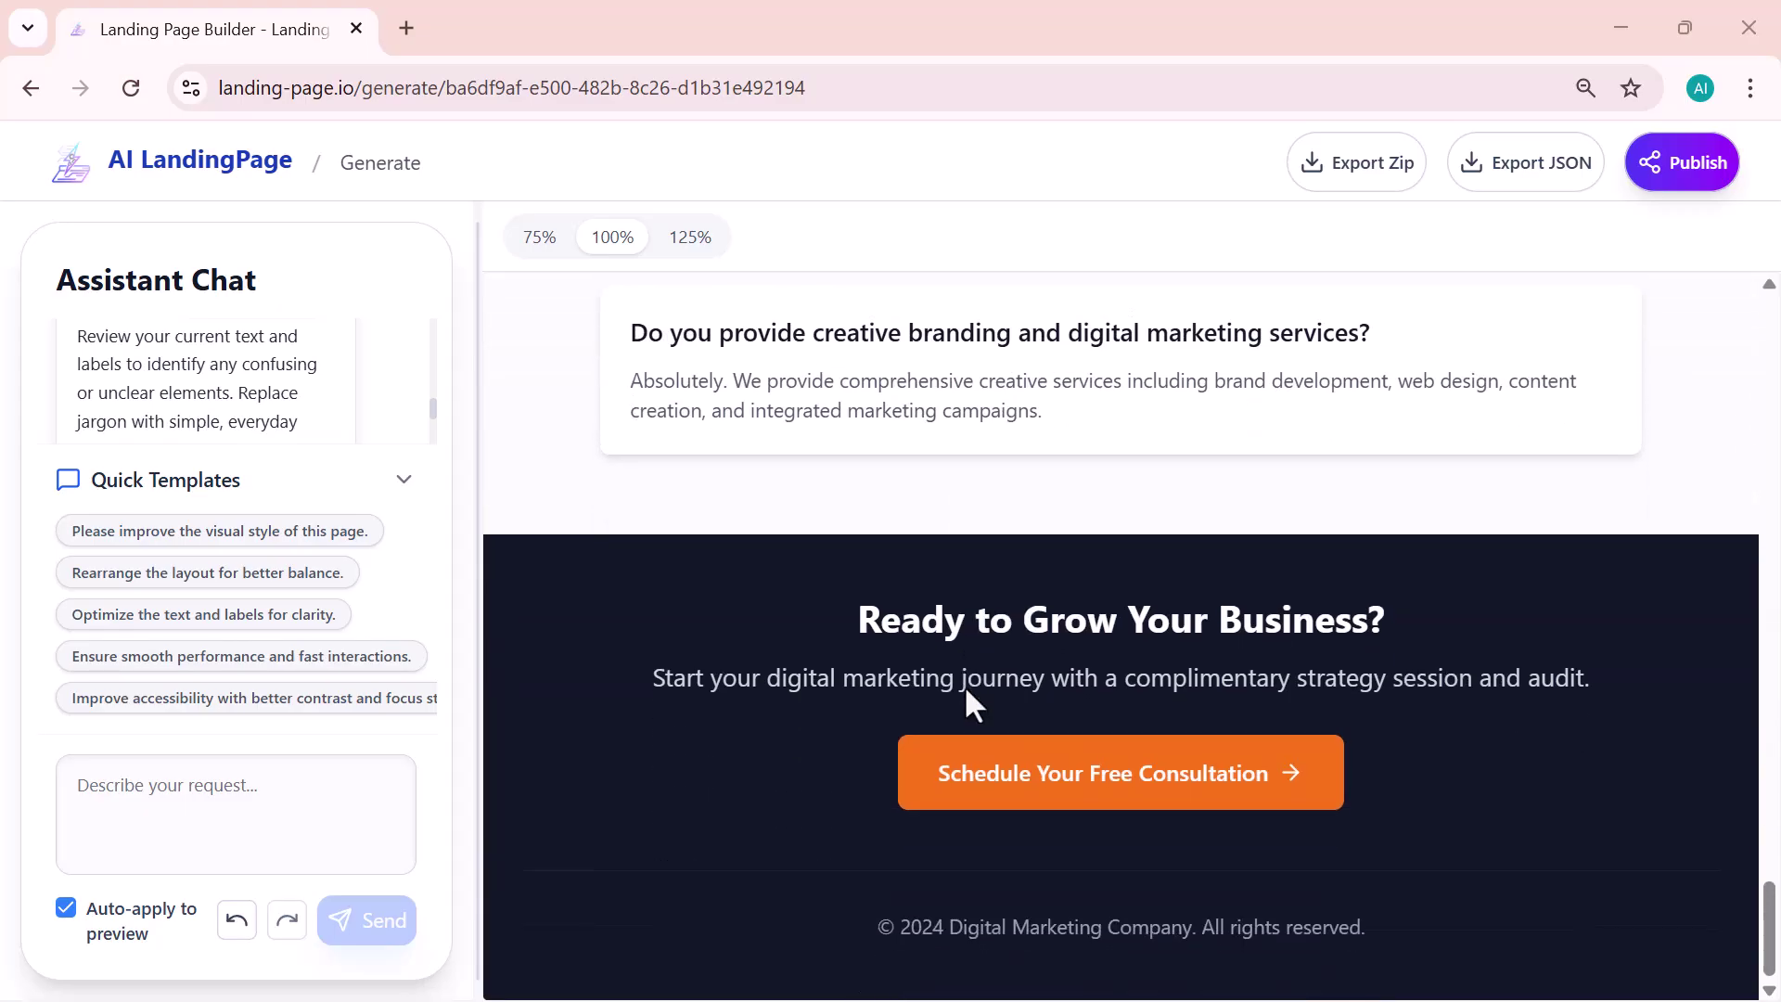
pyautogui.scroll(15, 966, 688)
pyautogui.scroll(10, 965, 688)
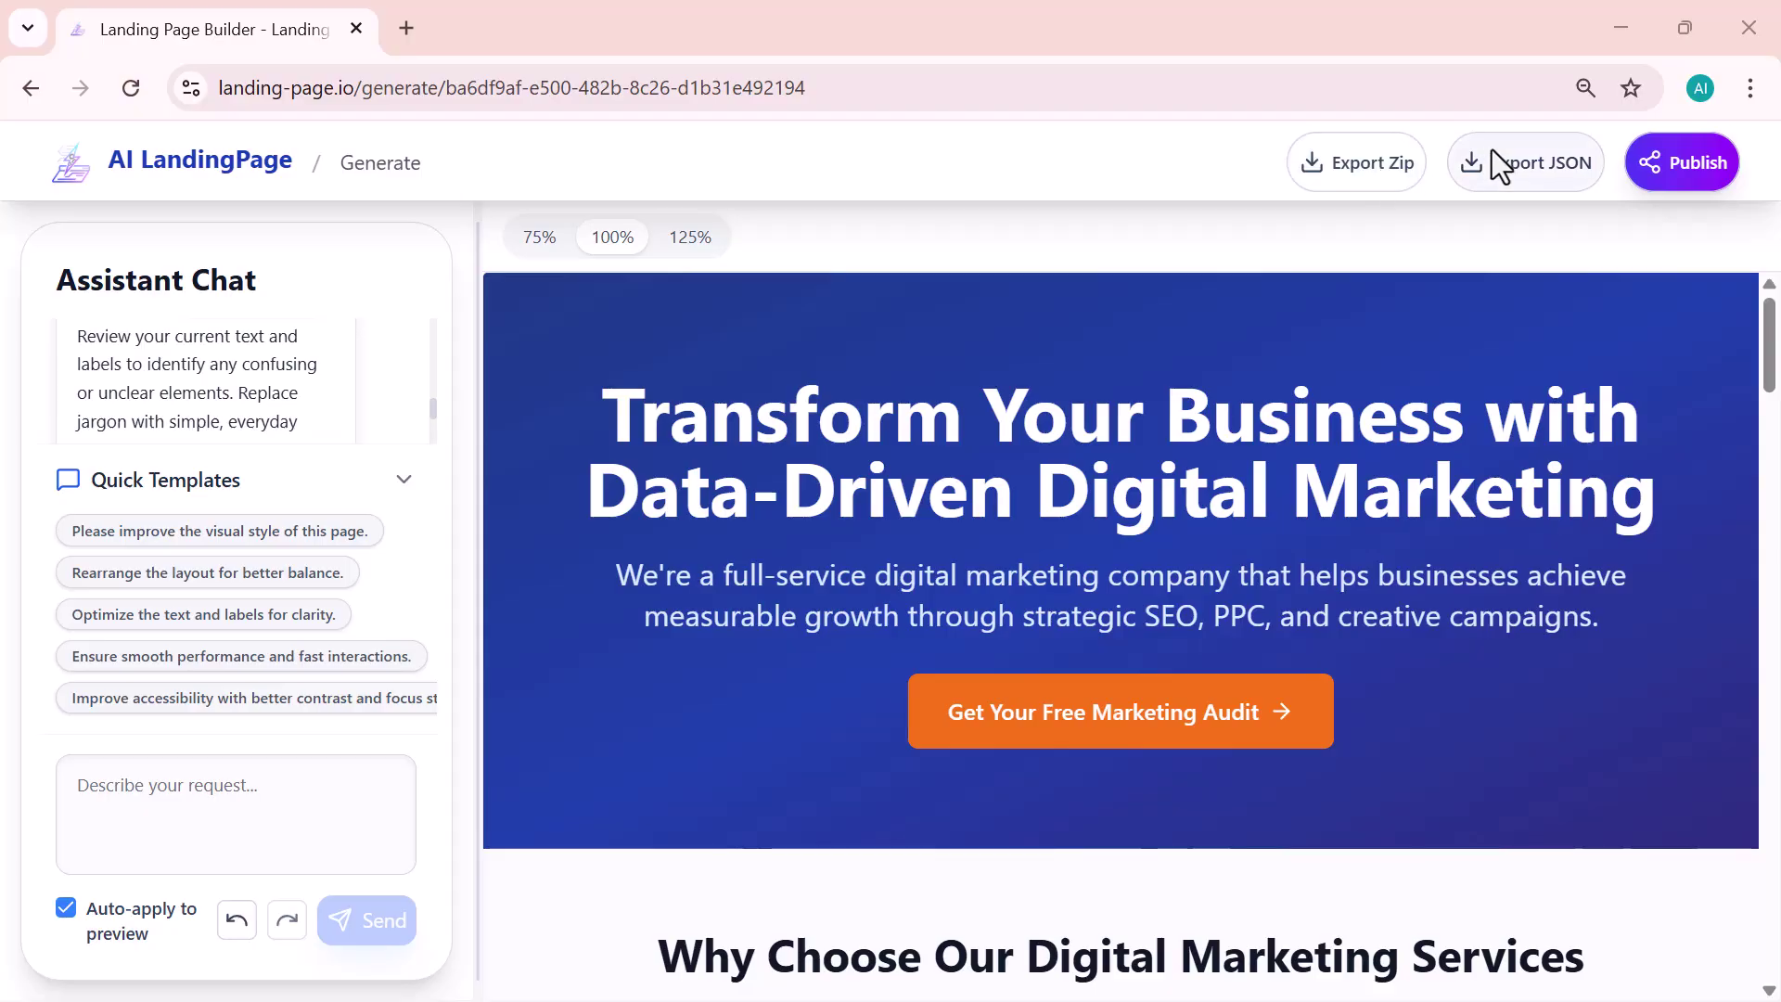
# Export the landing page project as project_files.zip.
pyautogui.click(1366, 169)
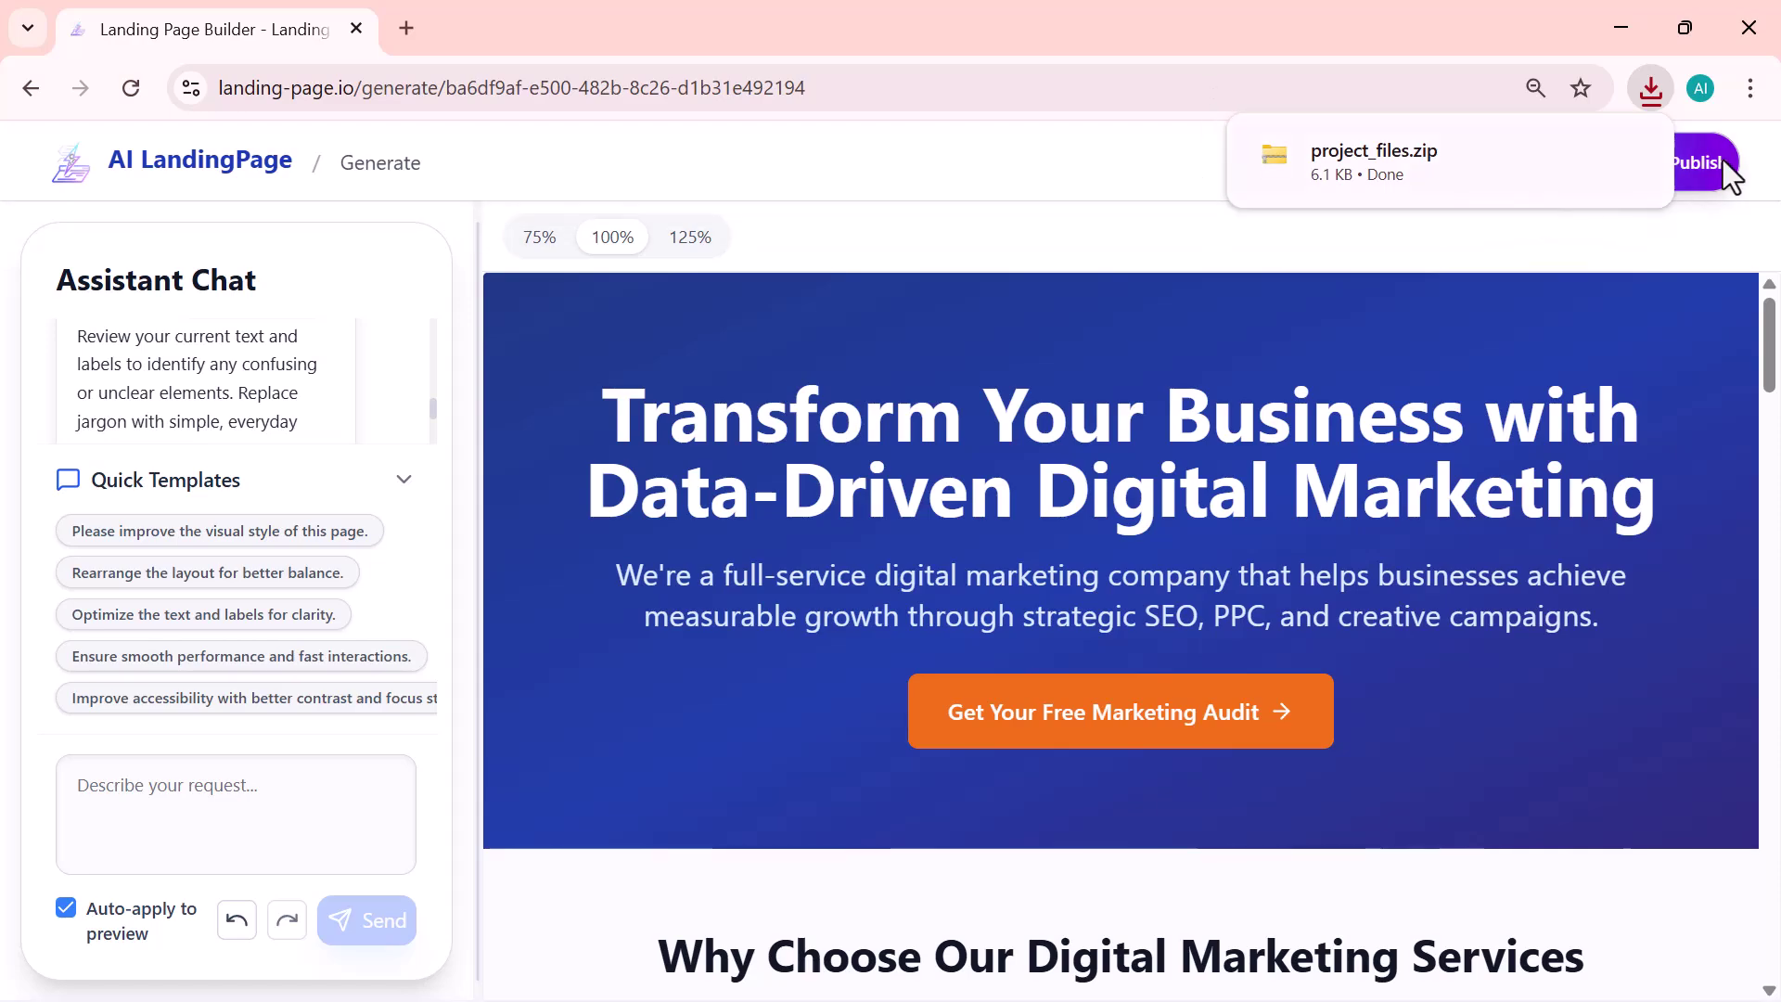
# View project_files.zip's src, index and config files in Explorer, then publish the page.
pyautogui.click(1574, 155)
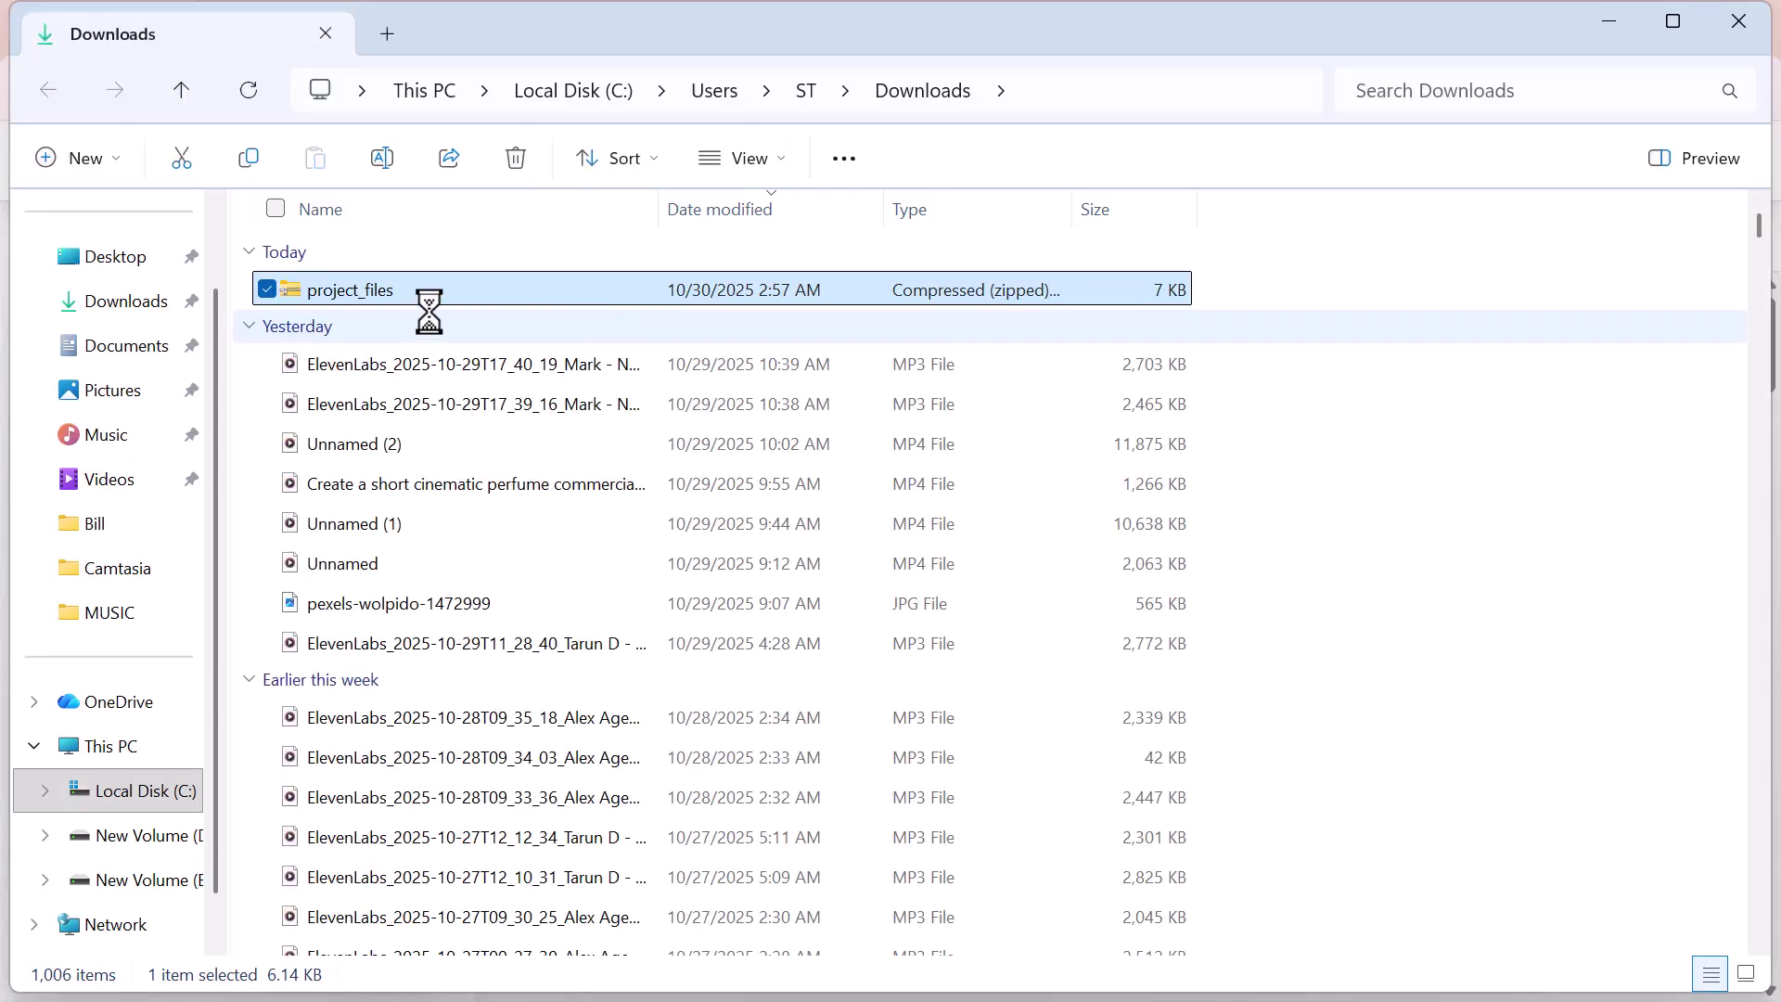
pyautogui.doubleClick(448, 293)
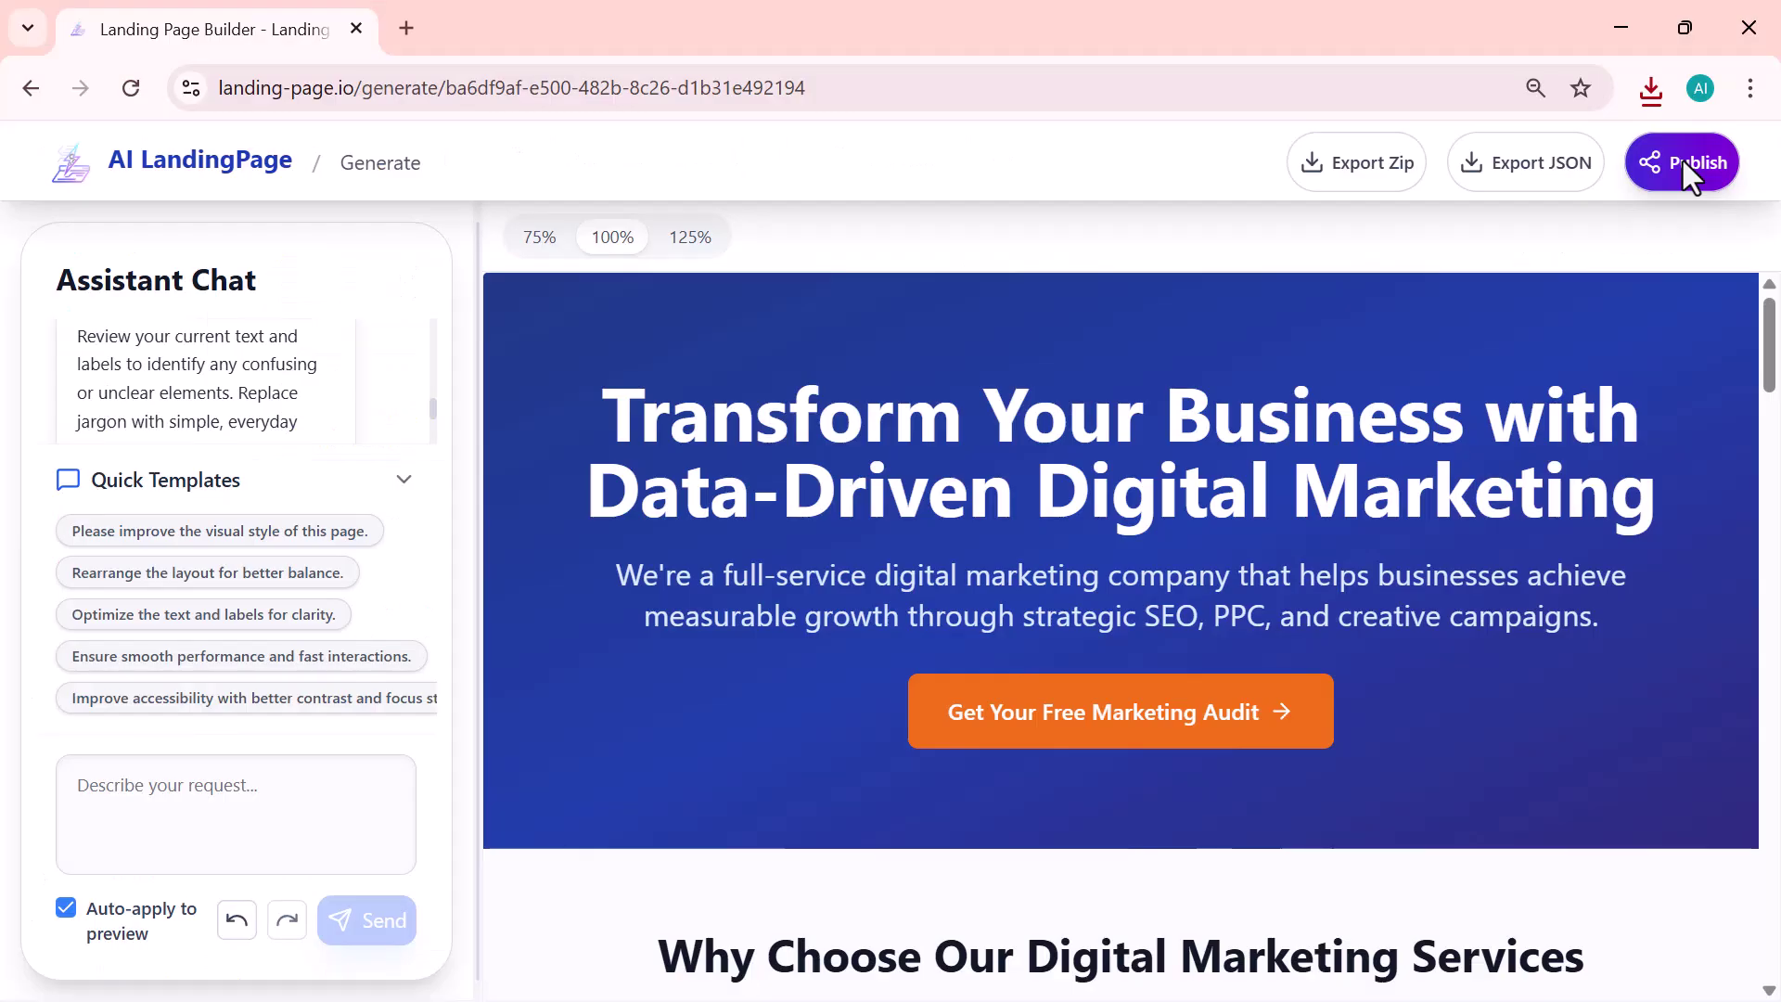
pyautogui.click(1683, 159)
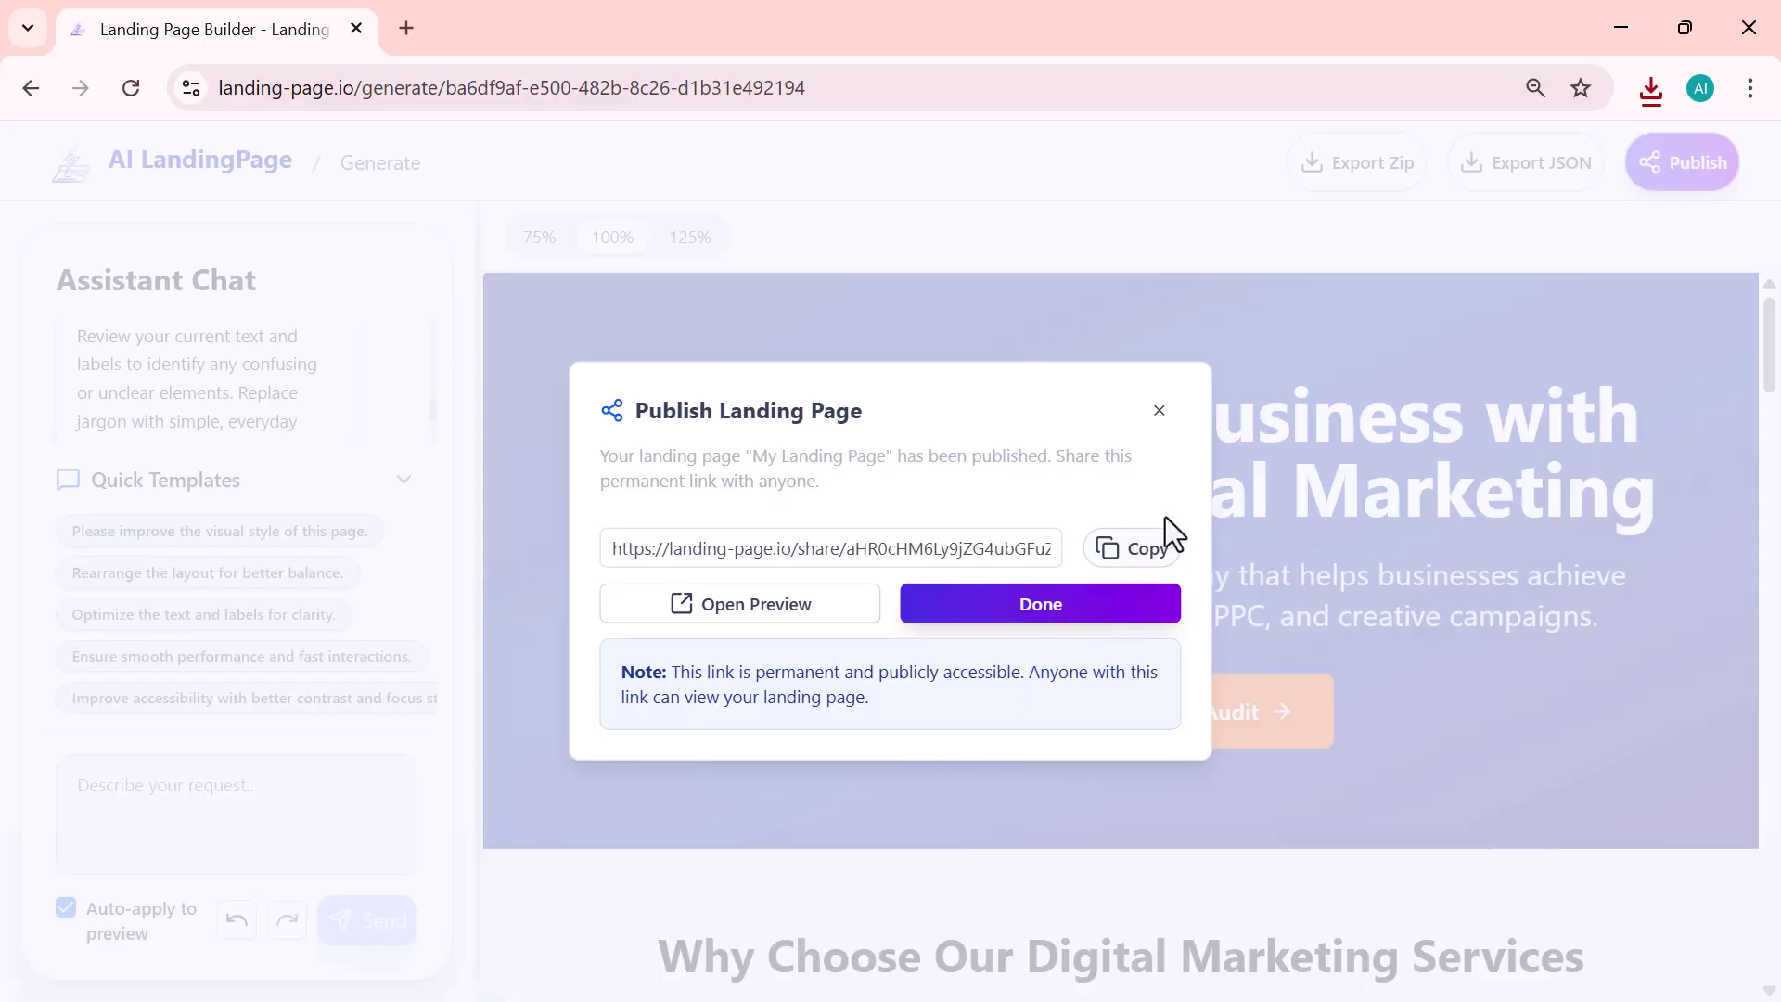
# Close the Publish Landing Page confirmation and return to the homepage's product-description form.
pyautogui.click(1159, 409)
pyautogui.scroll(-2, 1099, 513)
pyautogui.scroll(1, 1099, 513)
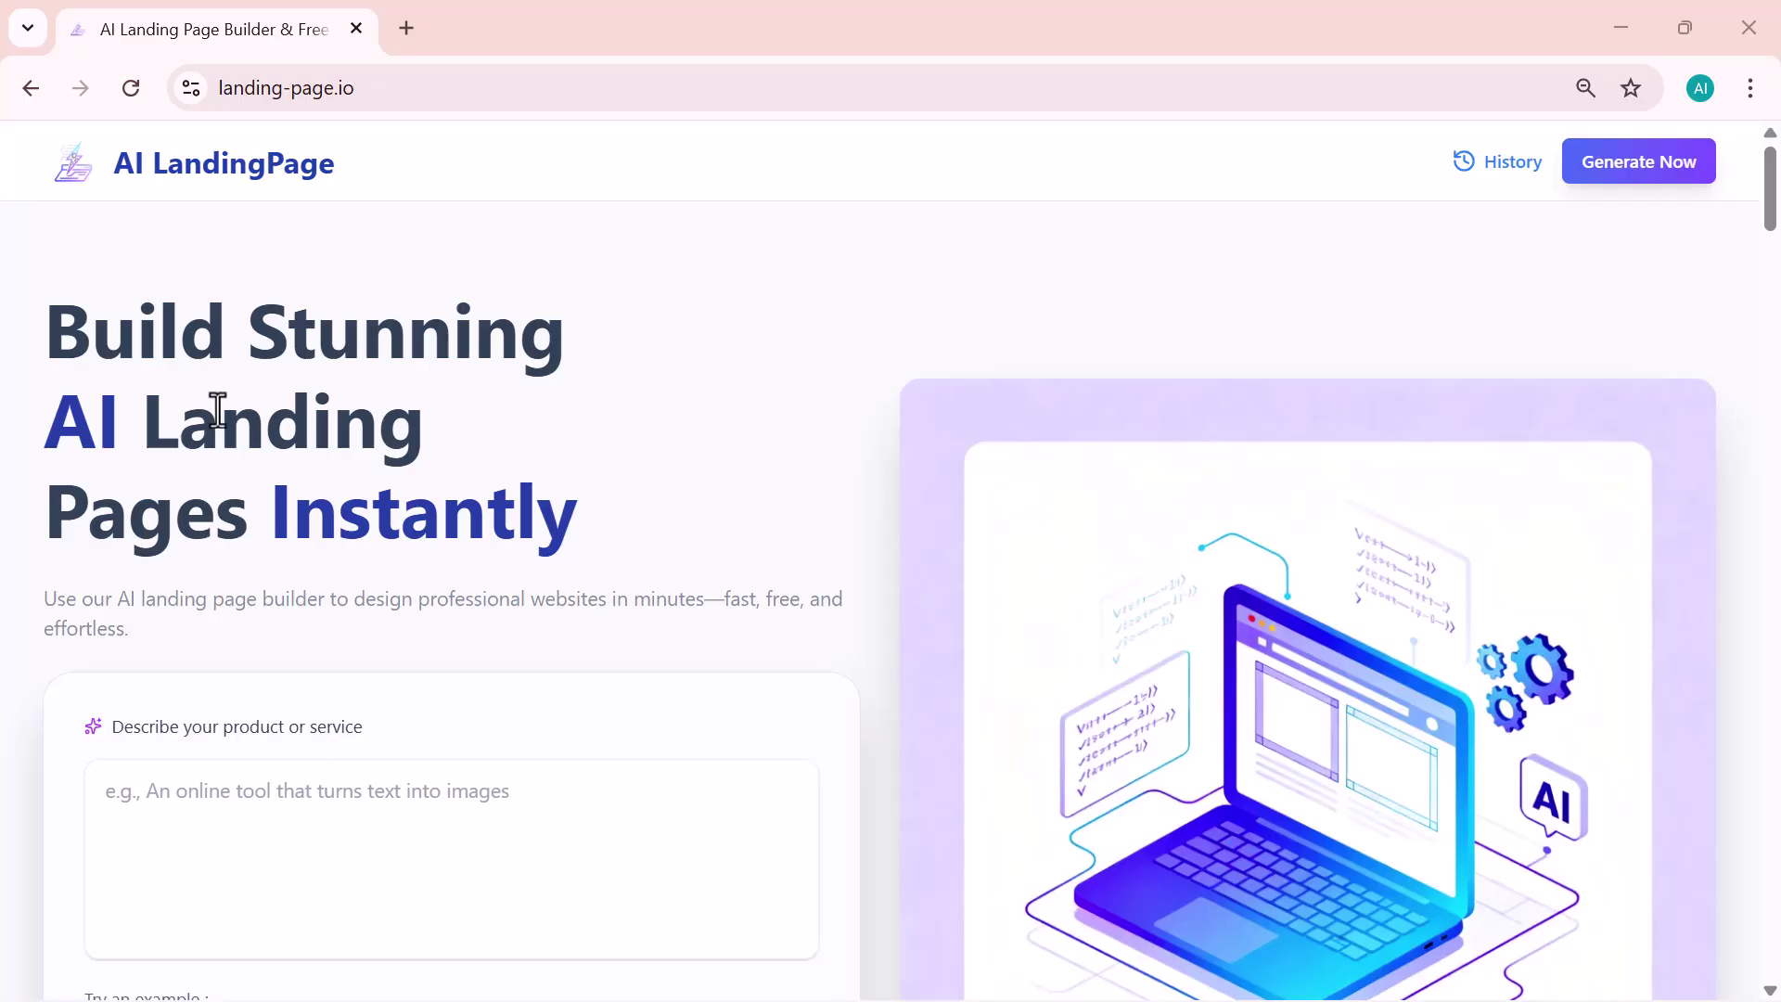
# Scroll the landing-page.io home page through its three-step and 'Built for Conversion, Powered by AI' sections.
pyautogui.scroll(-1, 372, 427)
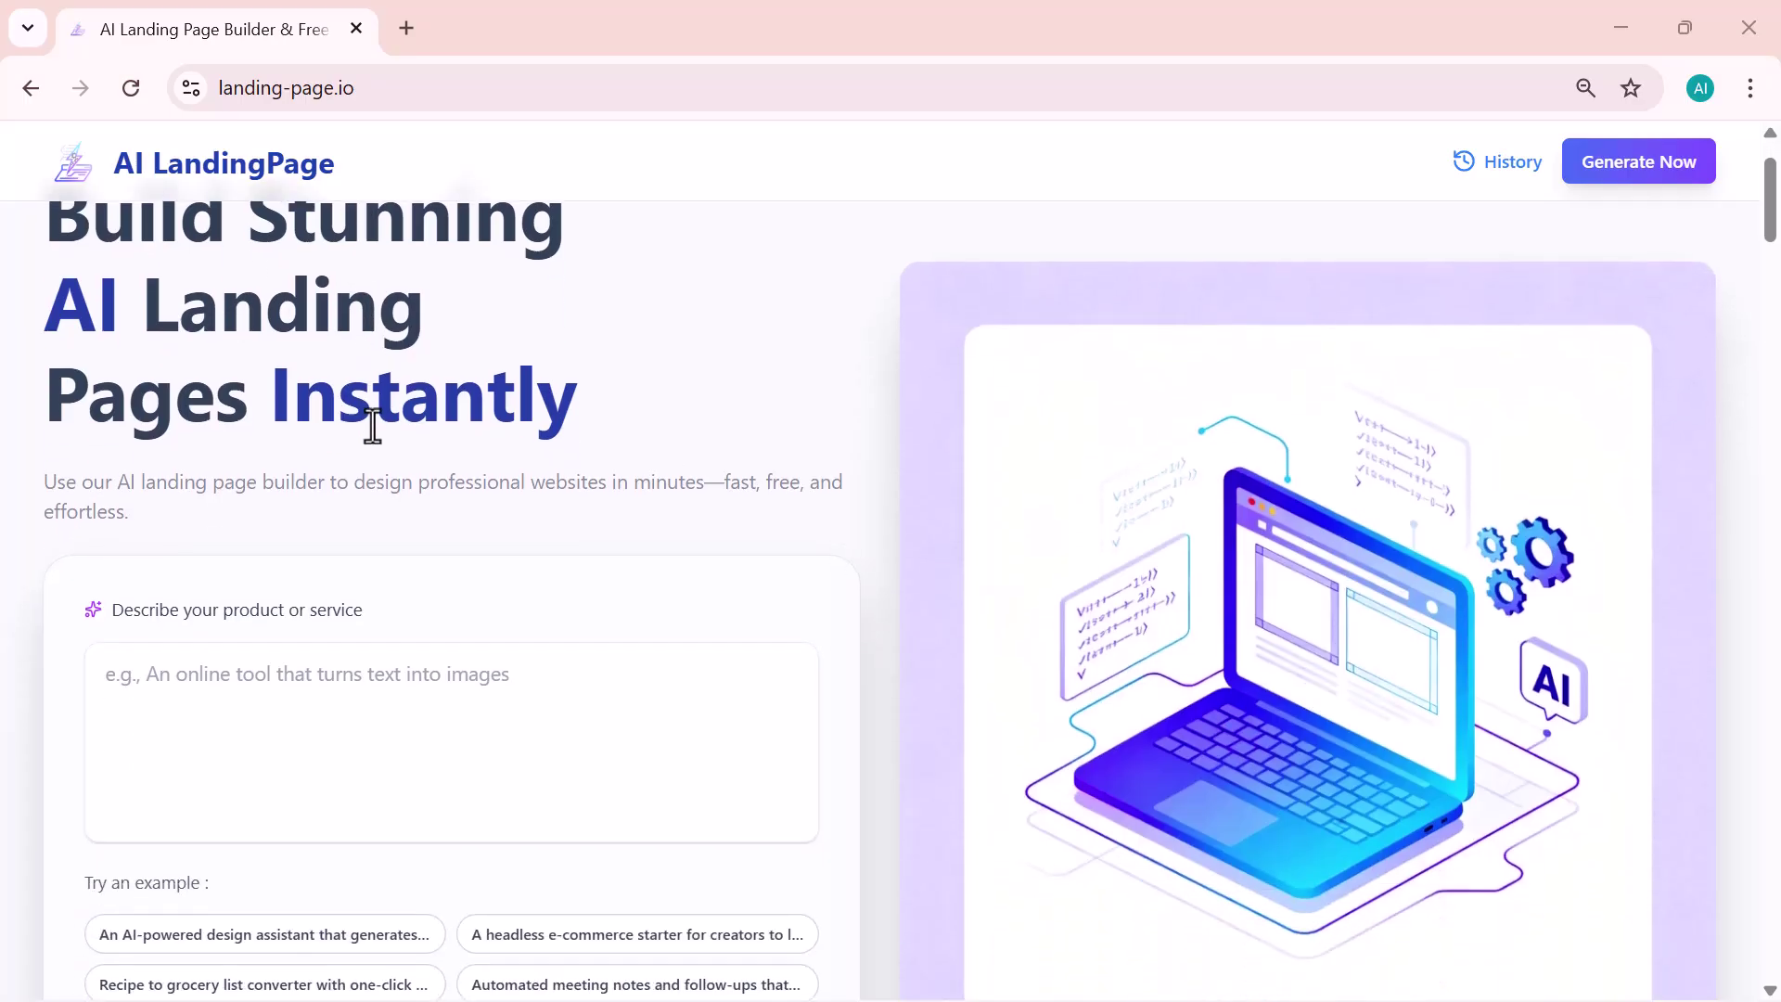
pyautogui.scroll(-1, 372, 427)
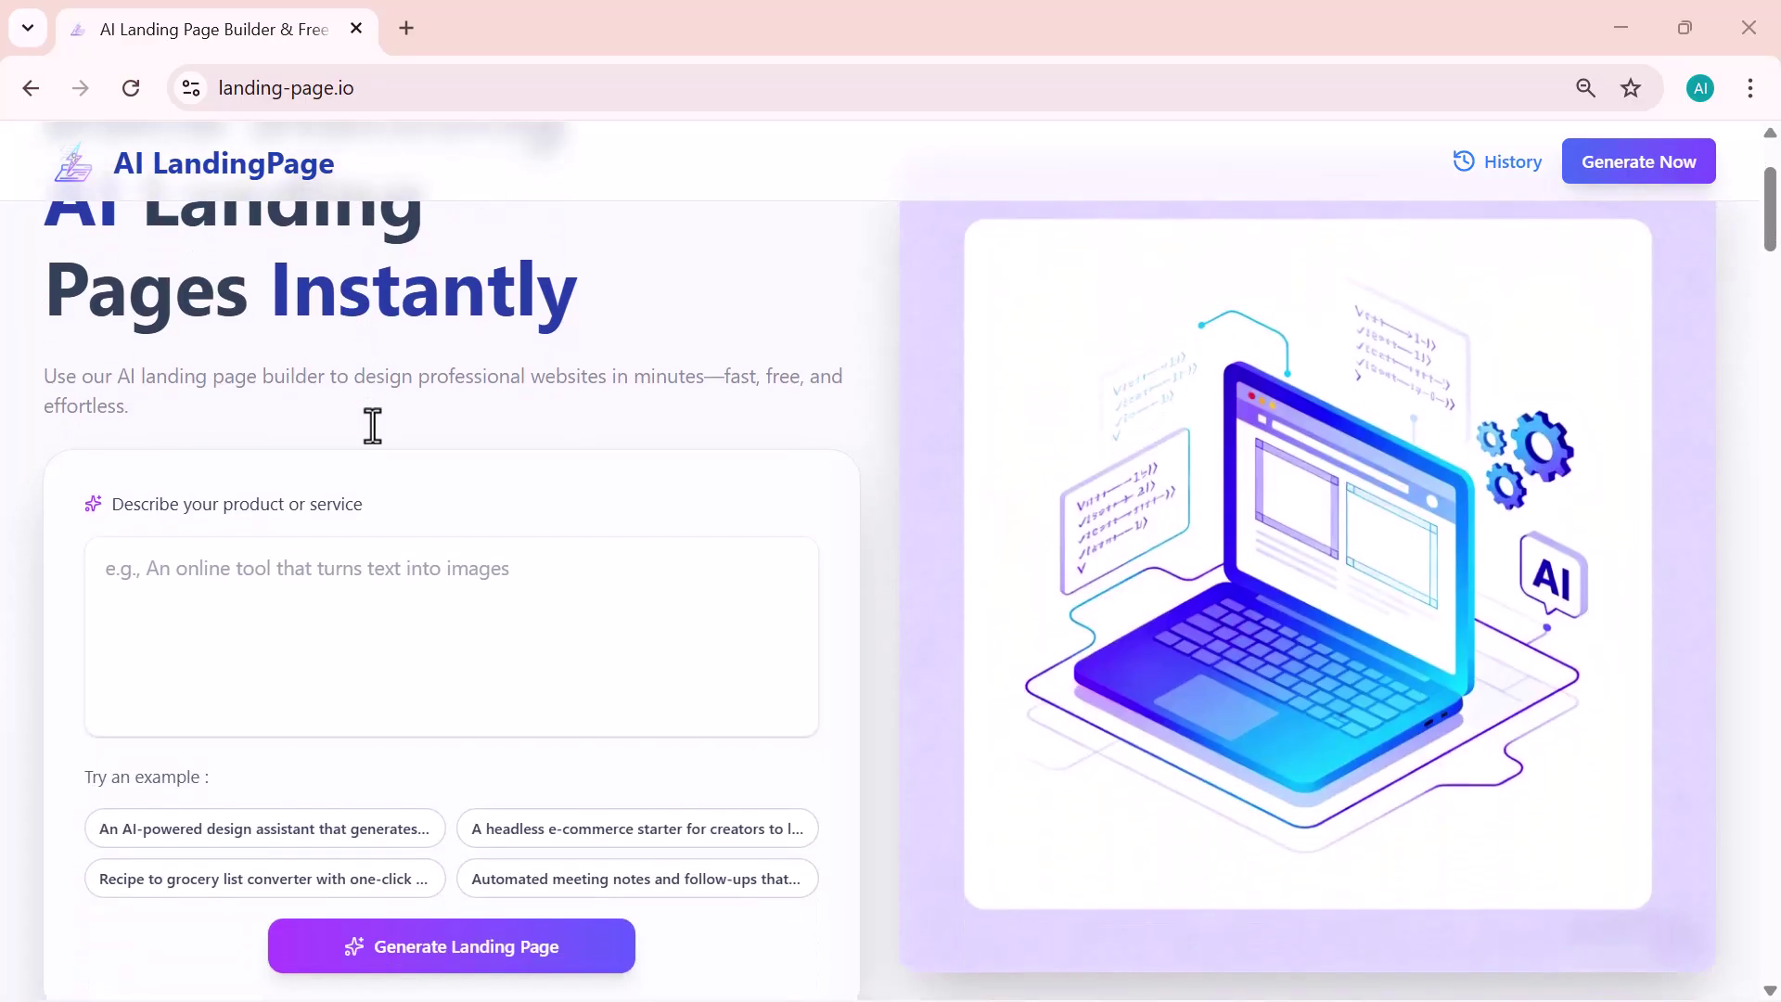
pyautogui.scroll(-1, 372, 427)
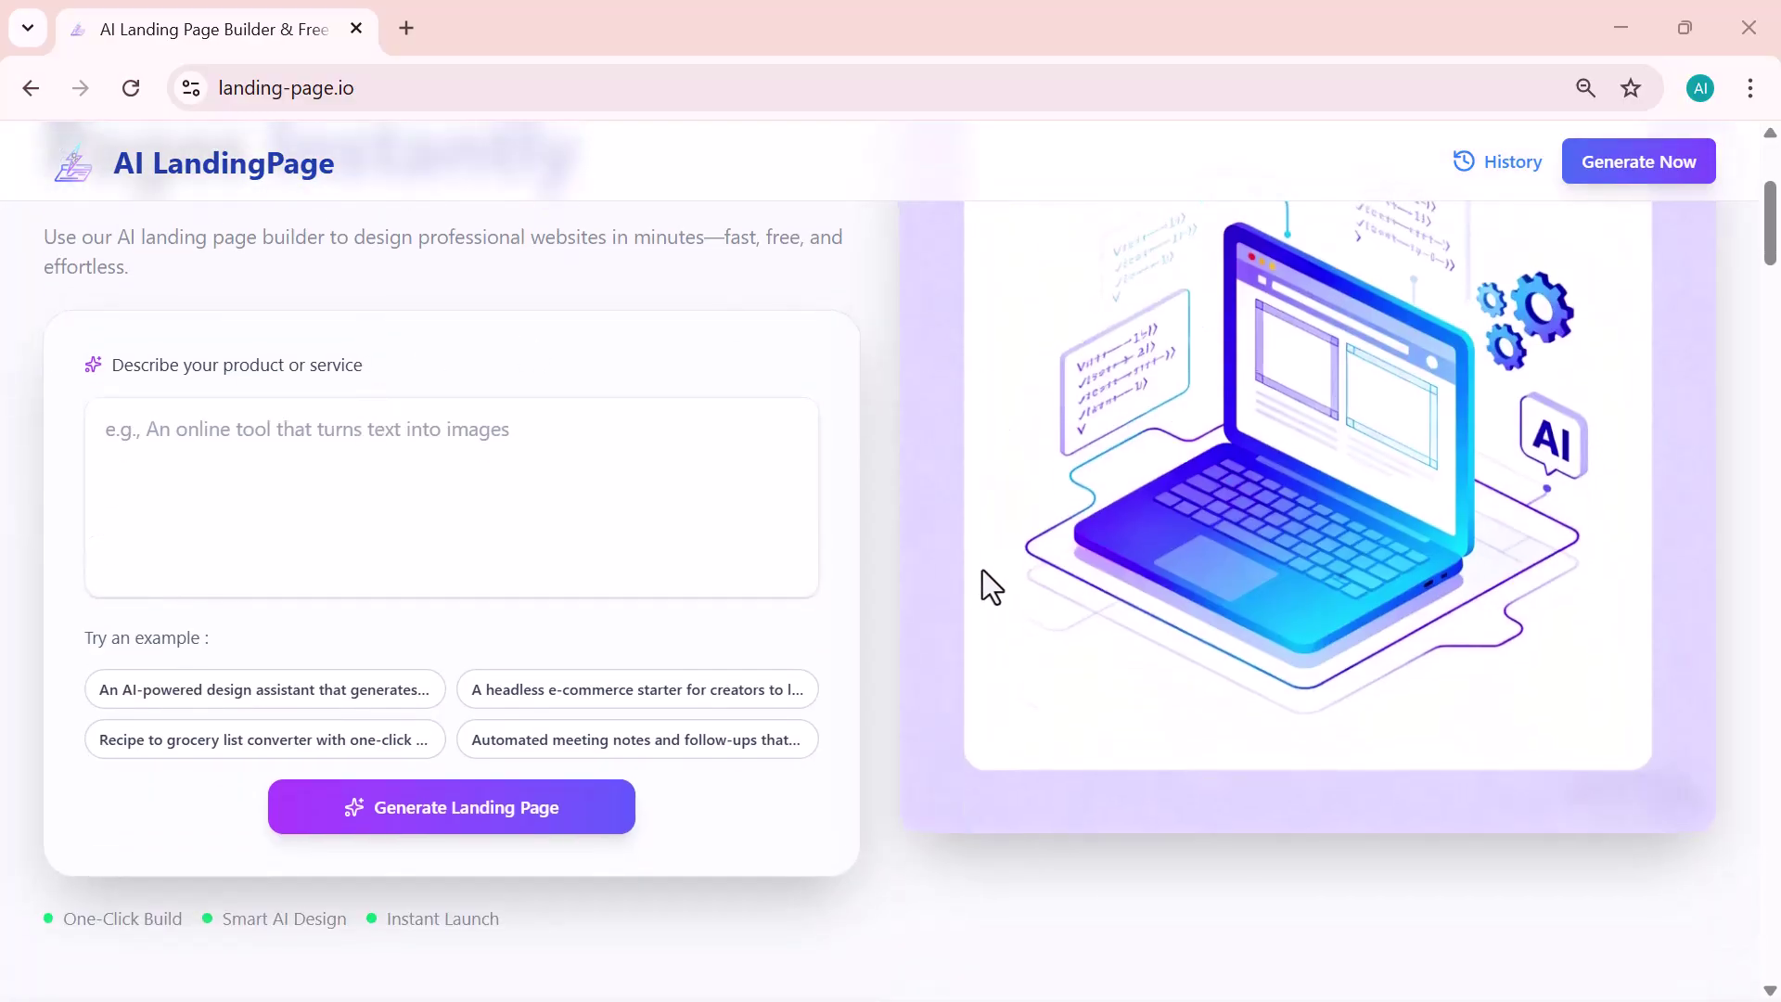
pyautogui.scroll(-2, 982, 570)
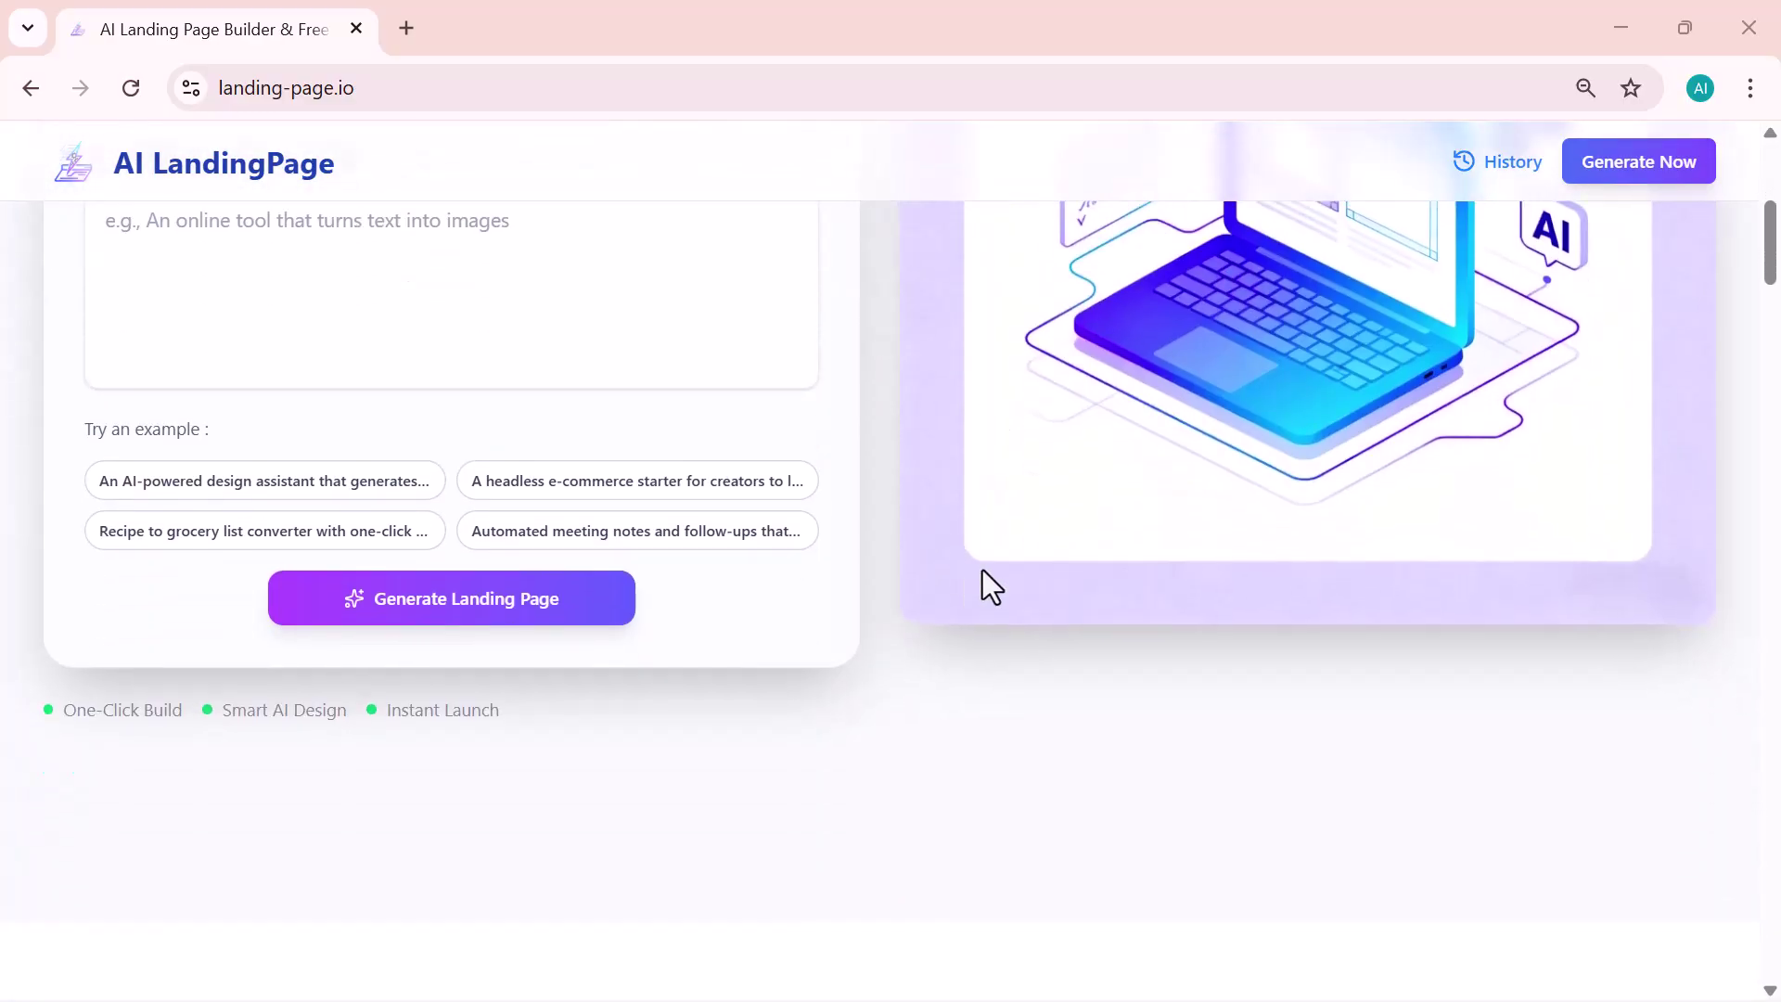
pyautogui.scroll(-3, 983, 570)
pyautogui.scroll(-4, 982, 570)
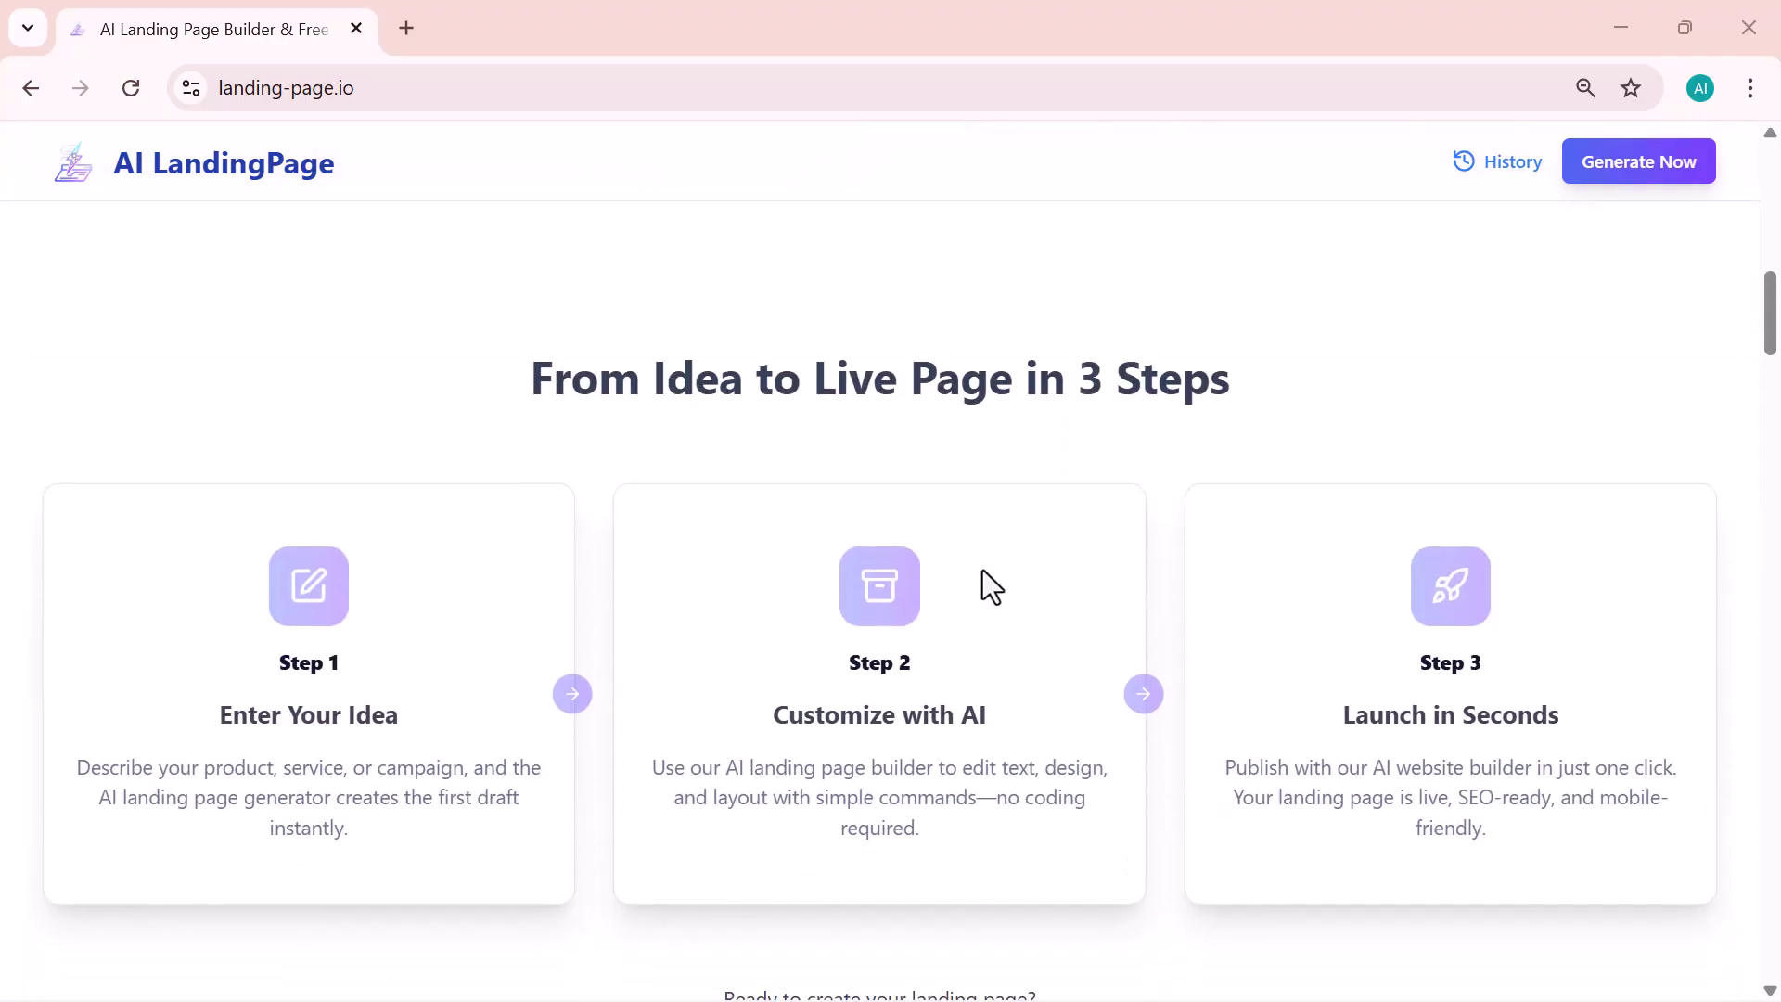
pyautogui.scroll(-2, 982, 570)
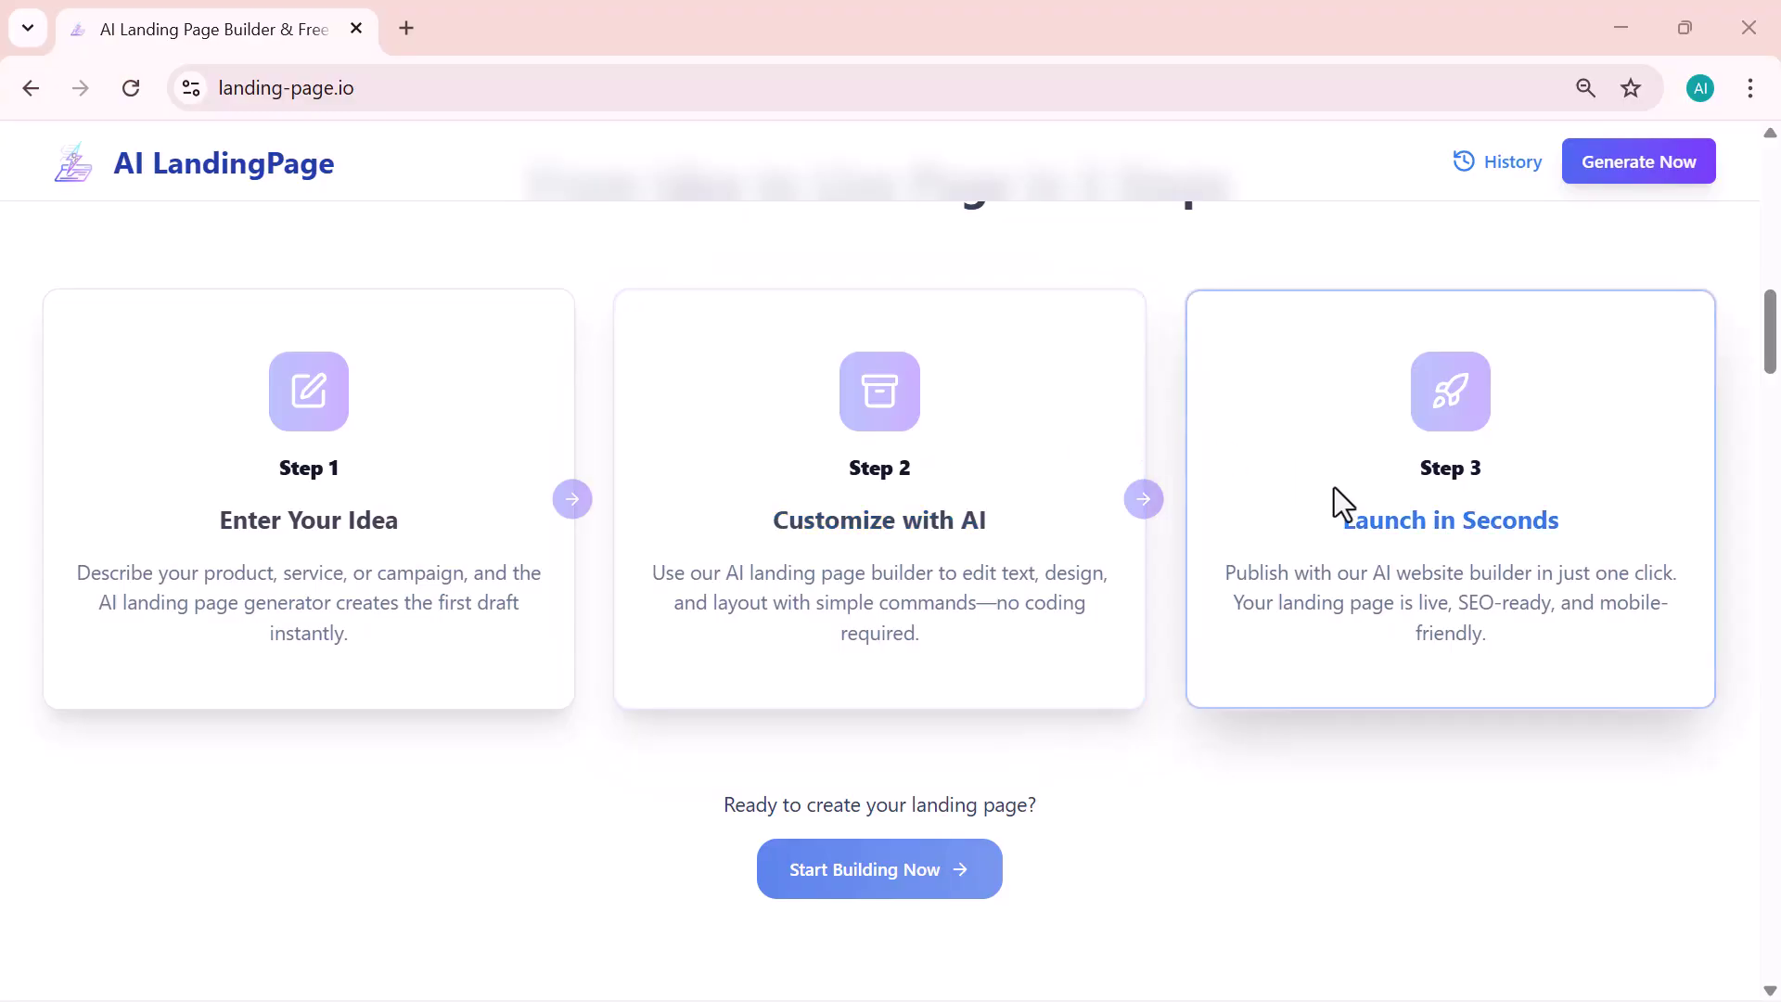
pyautogui.scroll(-2, 1332, 487)
pyautogui.scroll(-7, 1340, 506)
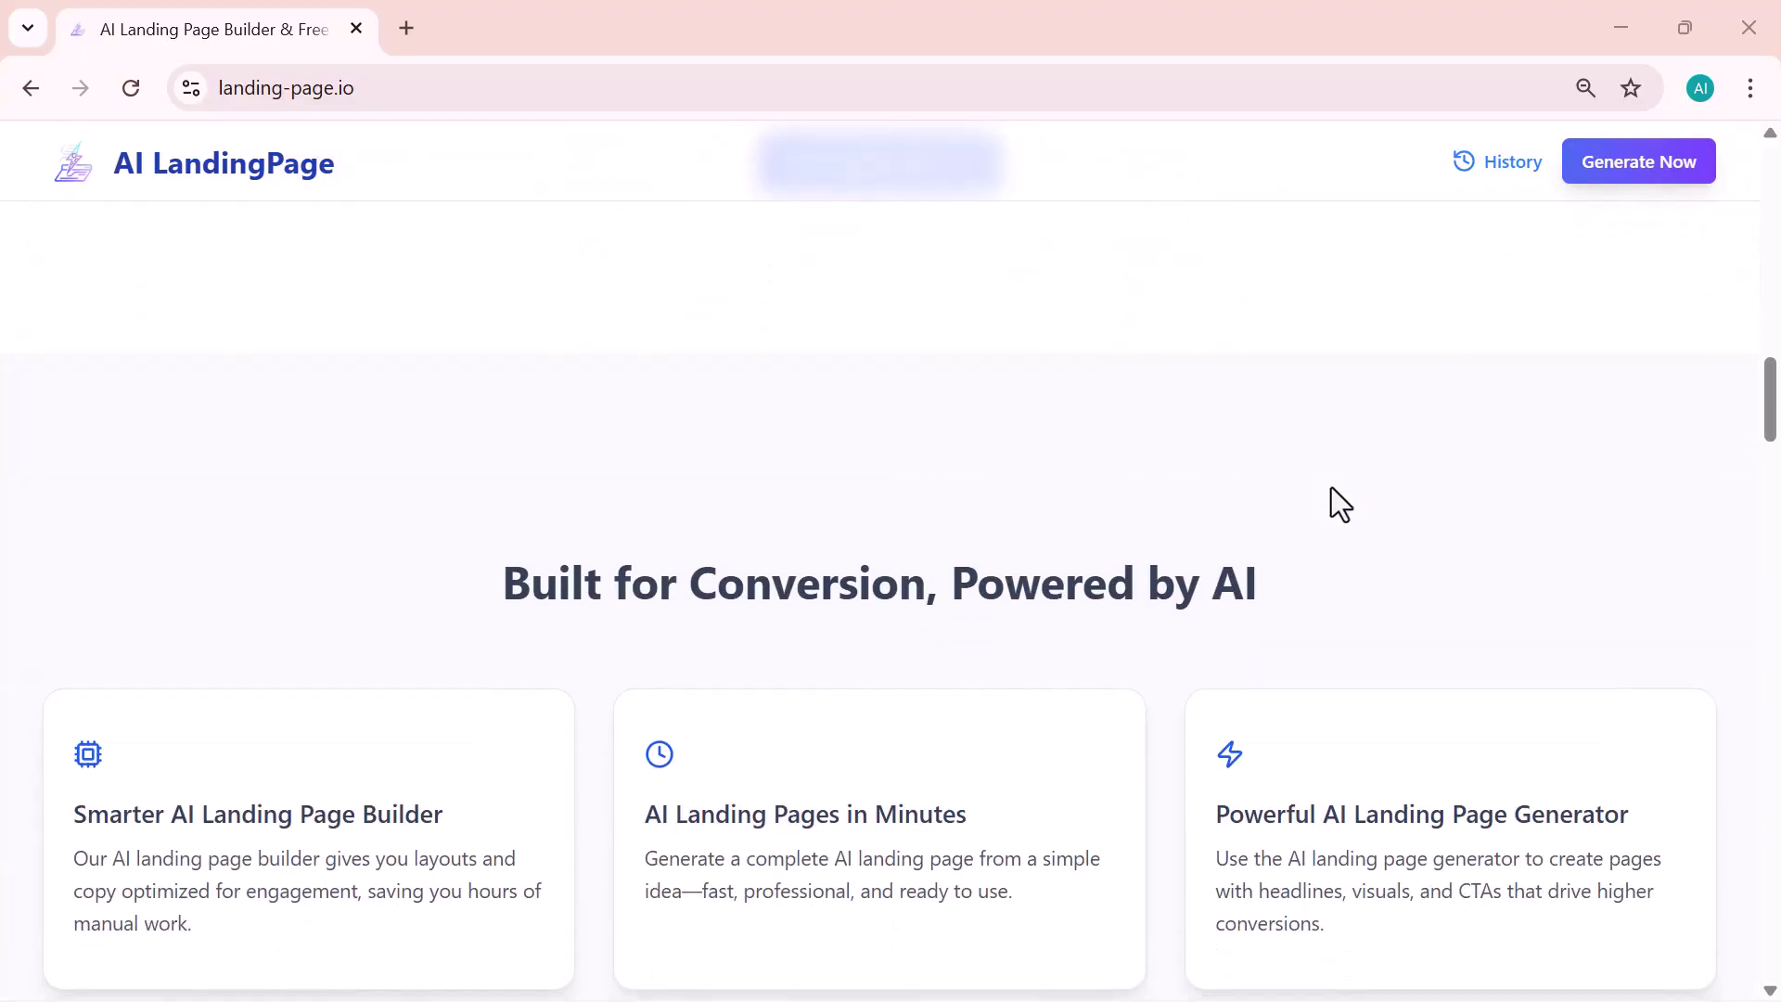
pyautogui.scroll(-6, 1332, 487)
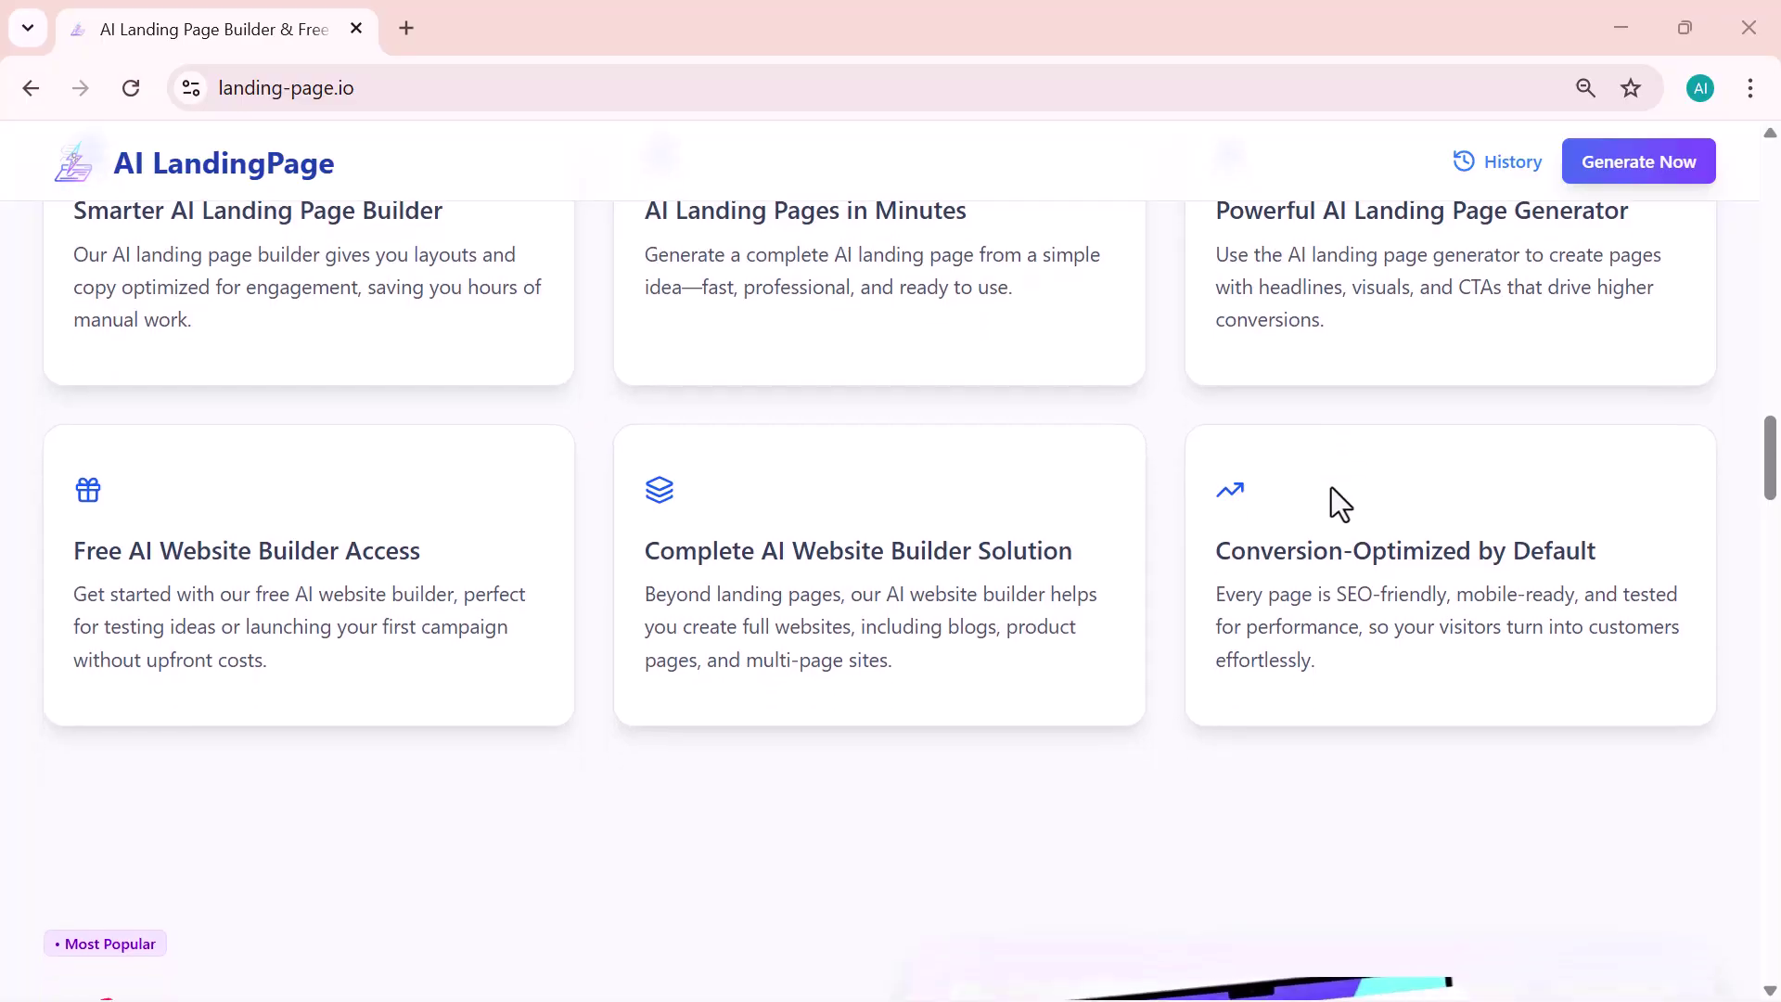